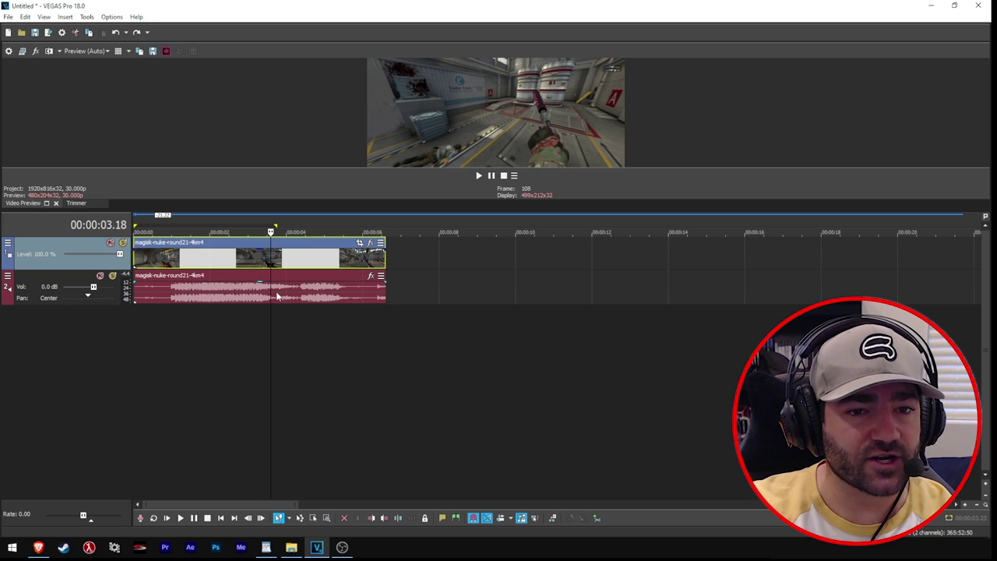
# - Select the clip's video and audio events together, with the playhead near 4.10
pyautogui.click(293, 257)
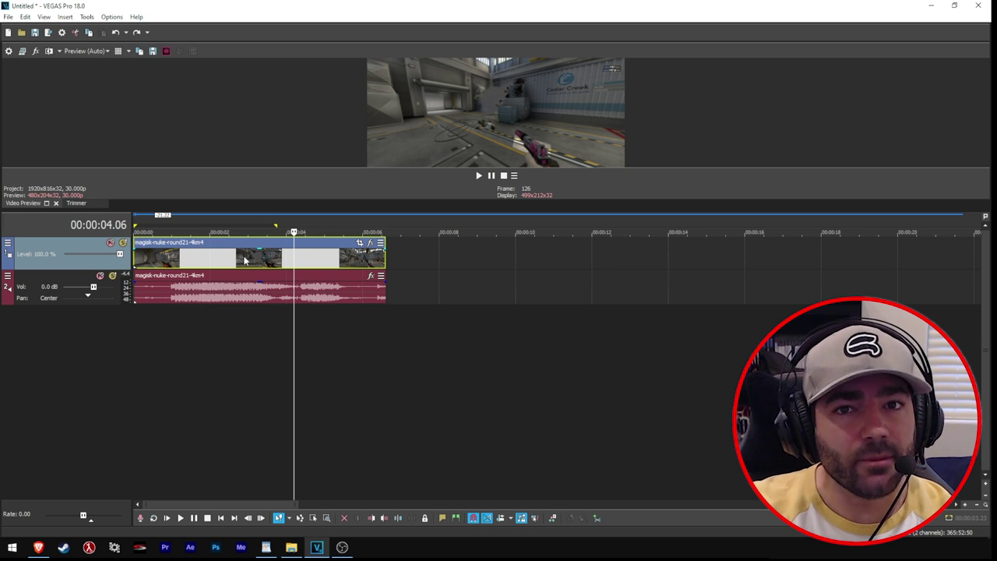
pyautogui.click(297, 257)
pyautogui.click(301, 256)
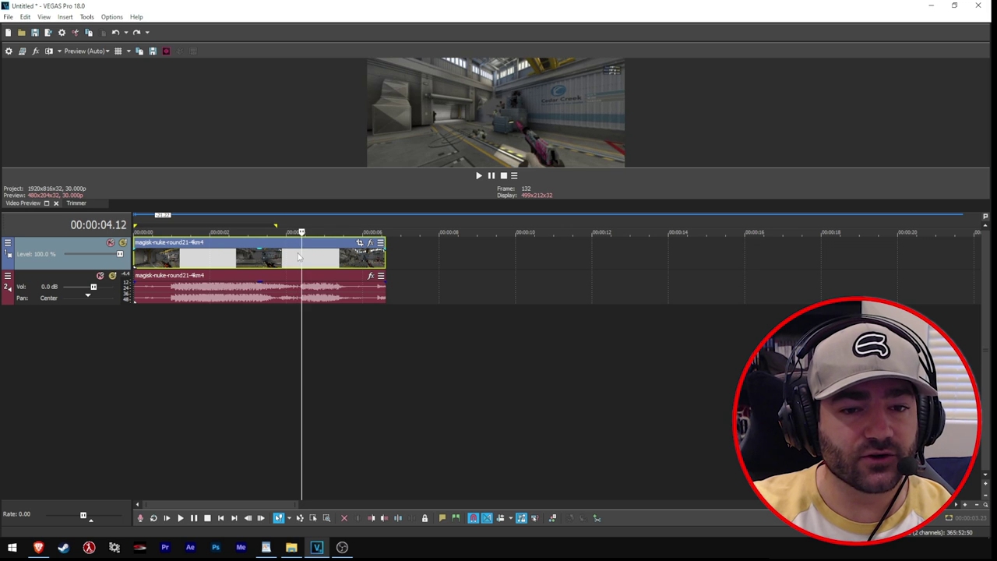
pyautogui.click(298, 257)
pyautogui.click(300, 258)
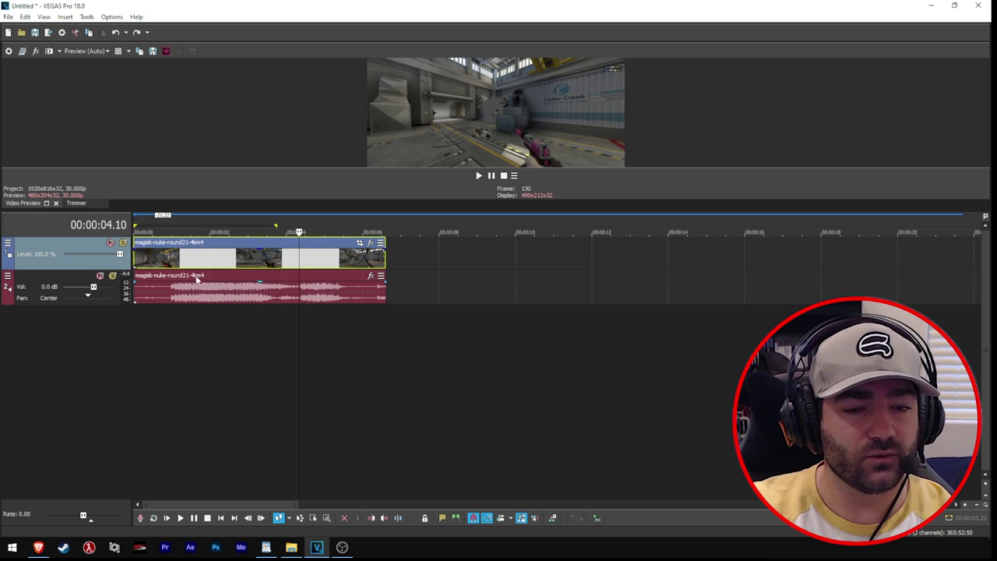
pyautogui.click(248, 297)
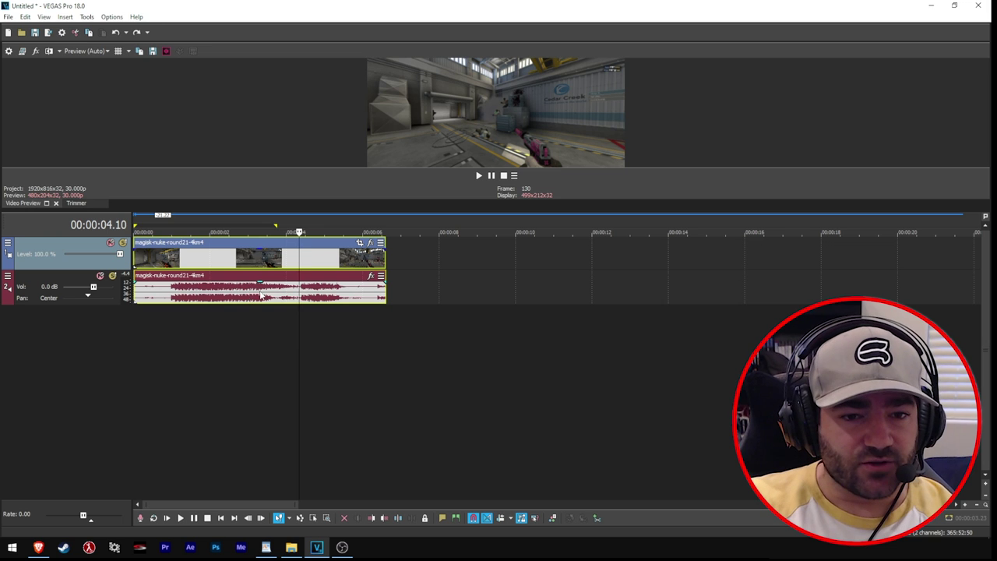
pyautogui.click(354, 261)
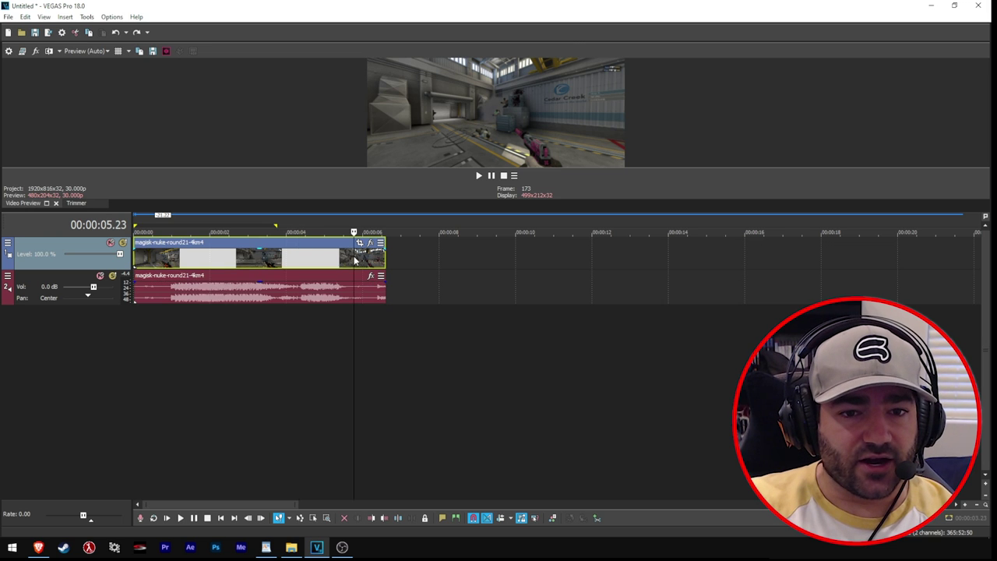
pyautogui.click(288, 293)
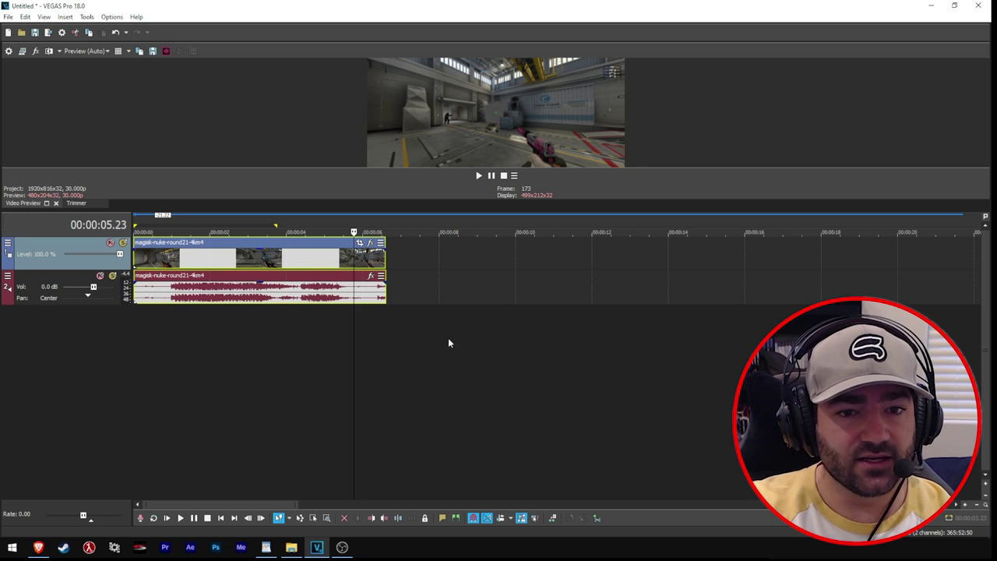
# - Group the selected video and audio events with Group > Create New
pyautogui.moveTo(335, 257); pyautogui.dragTo(264, 261)
pyautogui.click(262, 261)
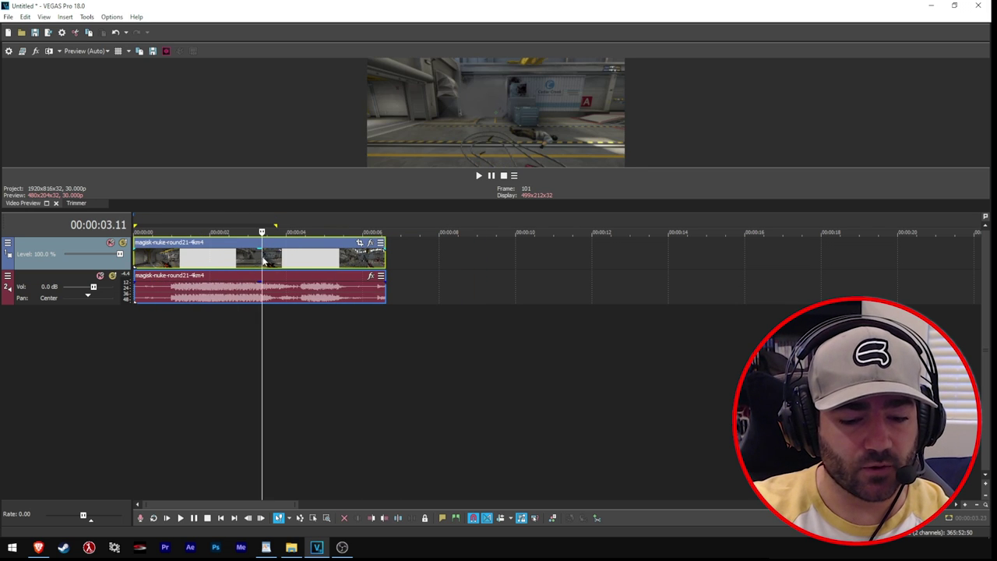
pyautogui.click(298, 265)
pyautogui.rightClick(307, 291)
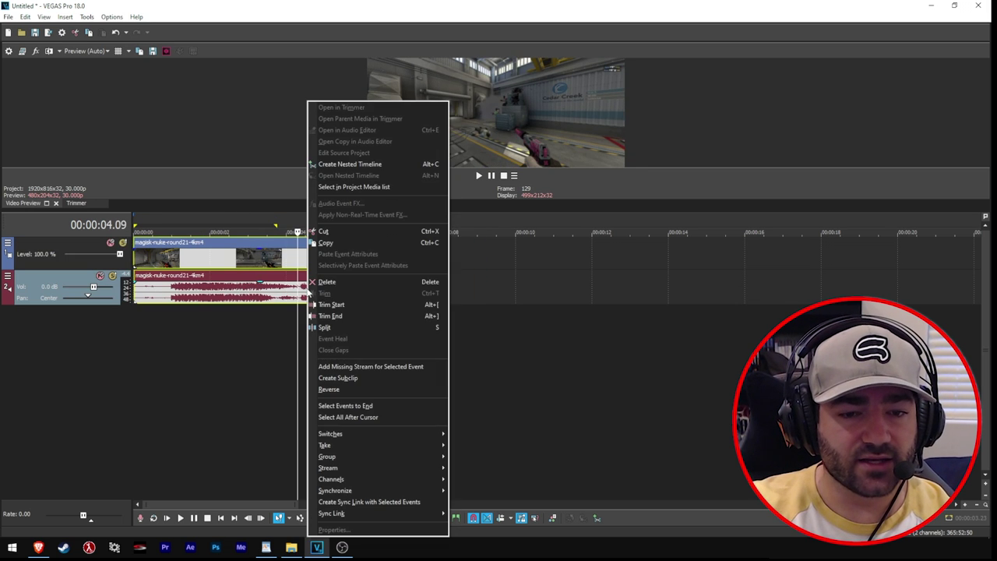
pyautogui.press('Escape')
pyautogui.click(254, 260)
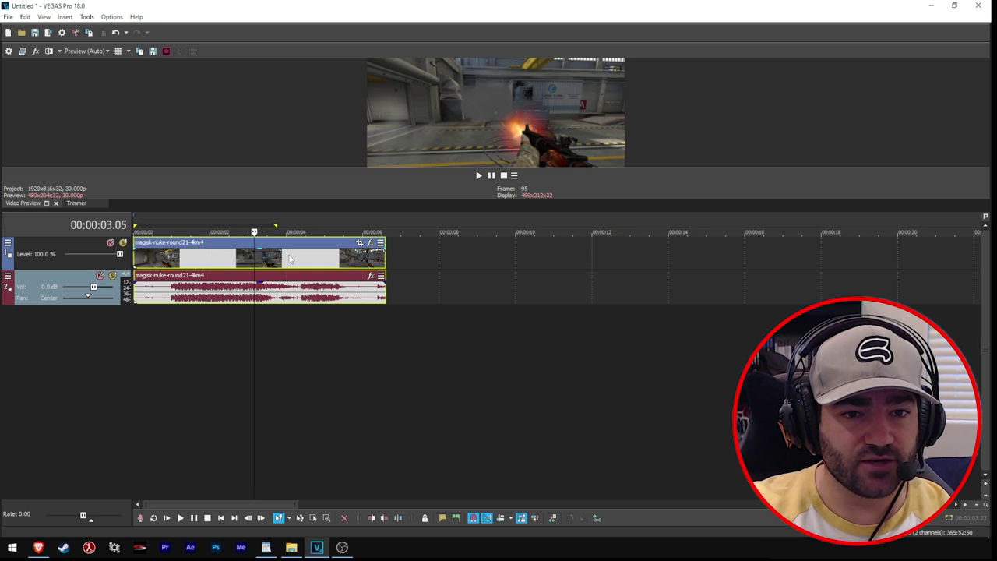
pyautogui.rightClick(294, 279)
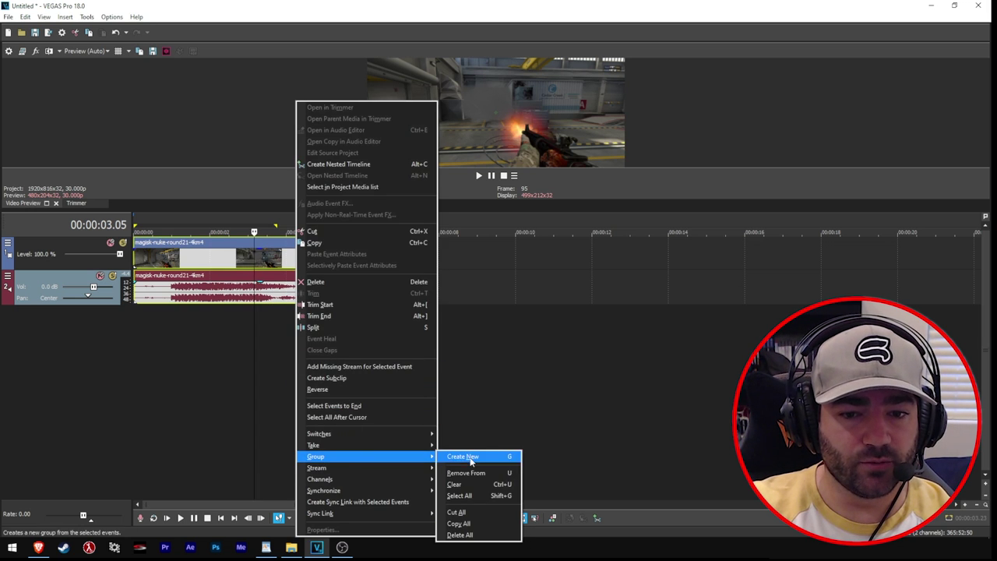
pyautogui.click(463, 457)
# - Test the group by nudging it right, undoing, and trimming then restoring the clip end
pyautogui.click(323, 261)
pyautogui.click(296, 261)
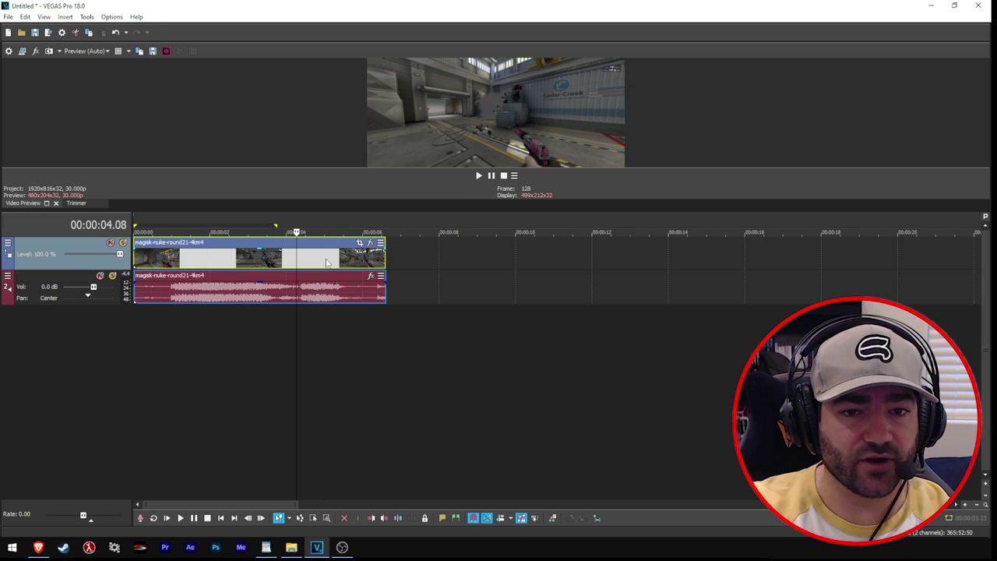
pyautogui.moveTo(323, 262); pyautogui.dragTo(329, 263)
pyautogui.hotkey('ctrl', 'z')
pyautogui.scroll(2, 383, 263)
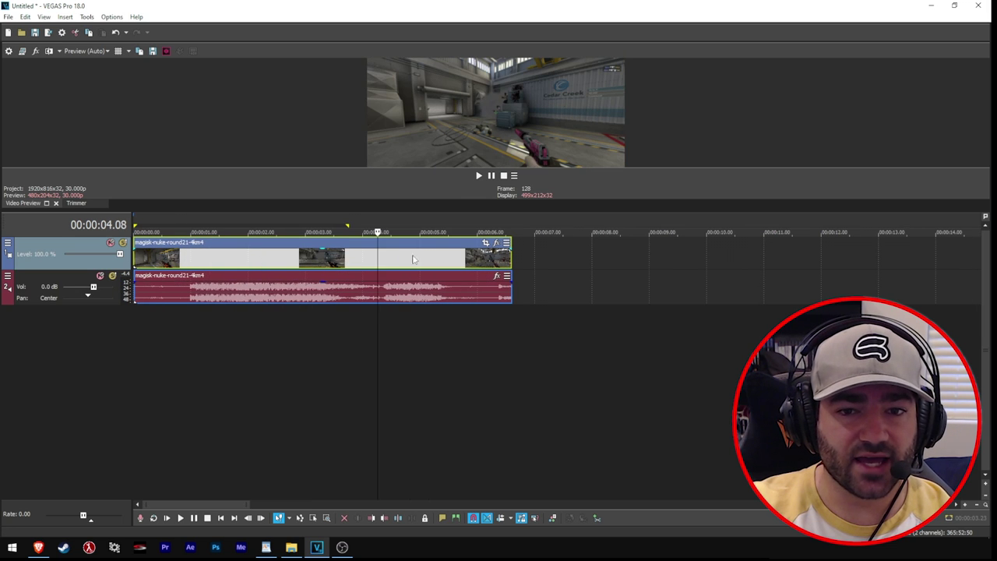
pyautogui.press('End')
pyautogui.moveTo(555, 253)
pyautogui.mouseDown()
pyautogui.moveTo(323, 253)
pyautogui.moveTo(556, 253)
pyautogui.mouseUp()
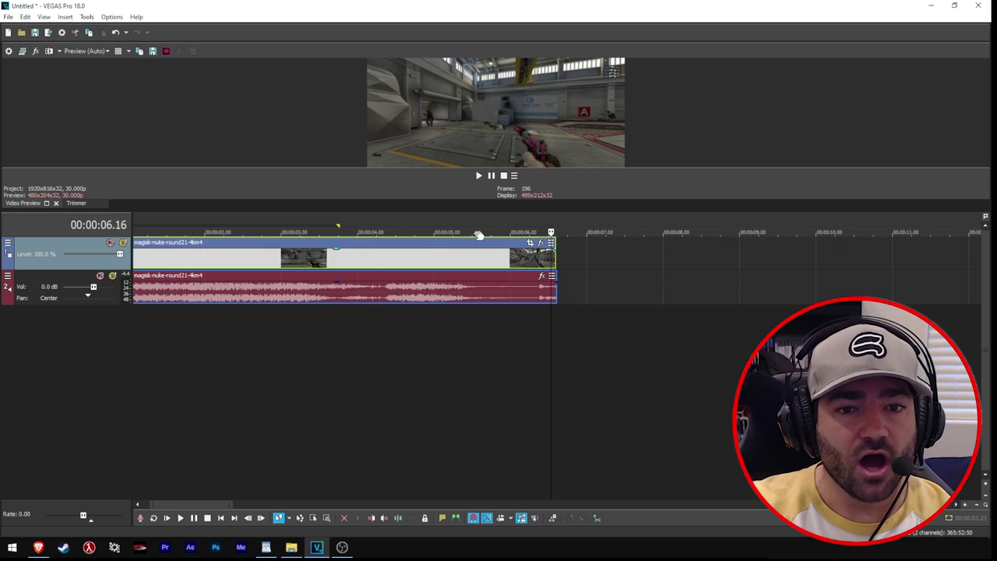
# - Check the video event's properties, with playback rate 1.000, and cancel without changes
pyautogui.rightClick(397, 256)
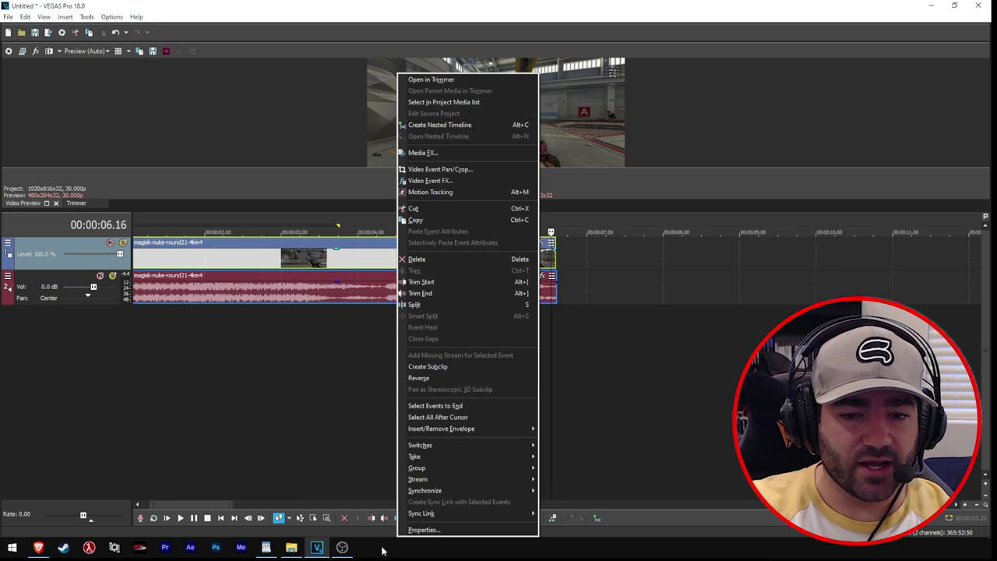
pyautogui.click(433, 531)
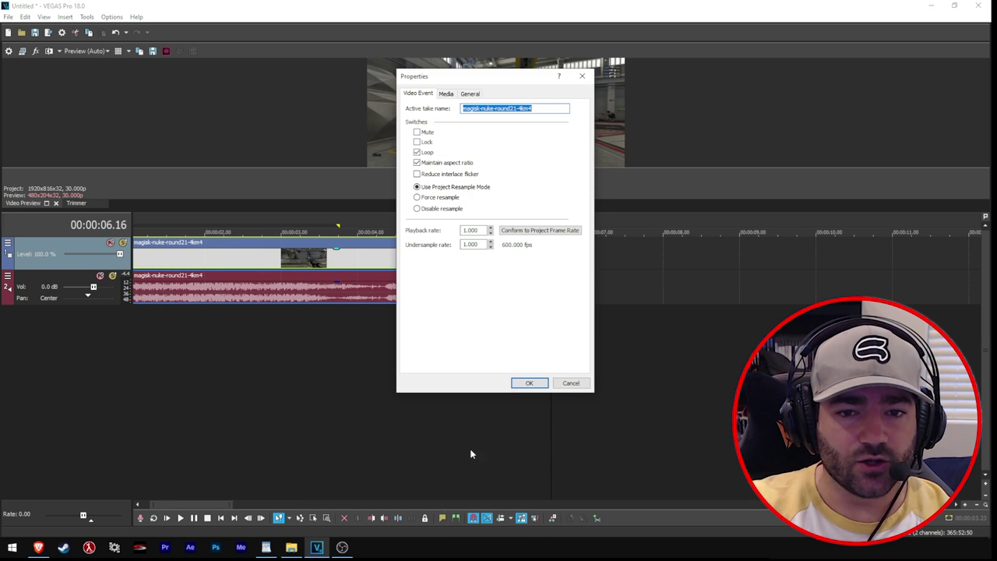
pyautogui.doubleClick(481, 229)
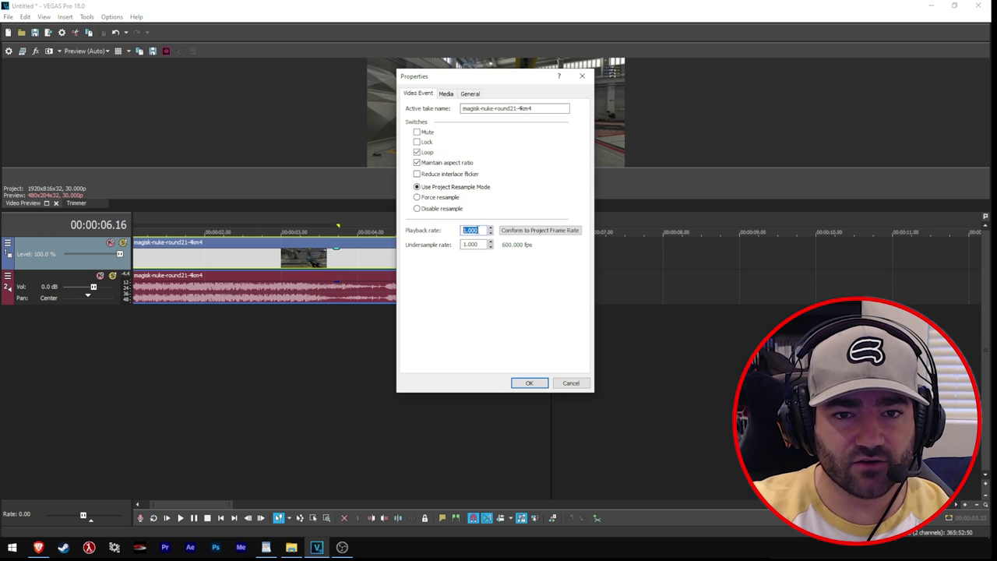
pyautogui.click(555, 383)
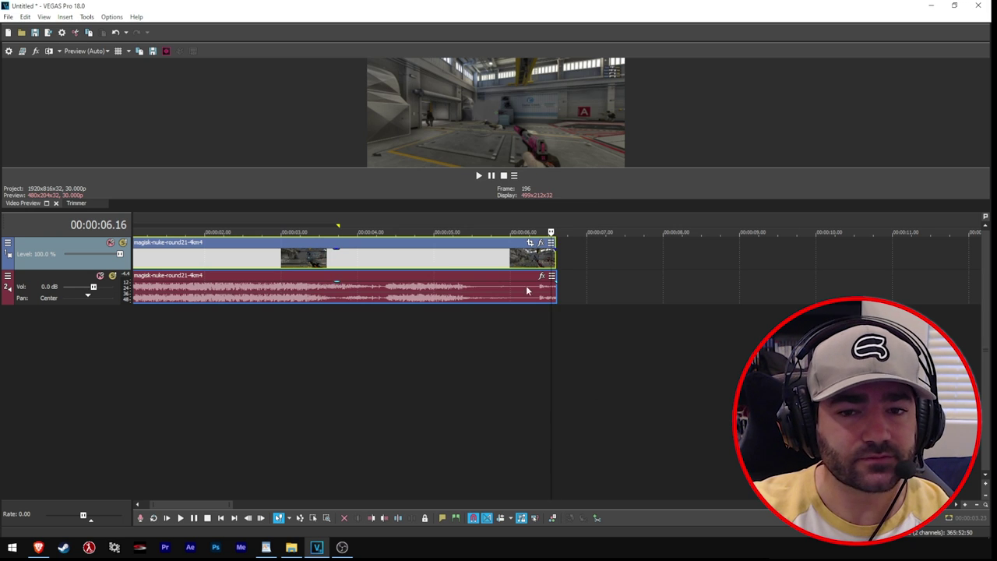
pyautogui.scroll(2, 573, 261)
pyautogui.scroll(-2, 576, 264)
# - Set the audio event's time stretch method to élastique and confirm the events end at 6.18
pyautogui.rightClick(444, 289)
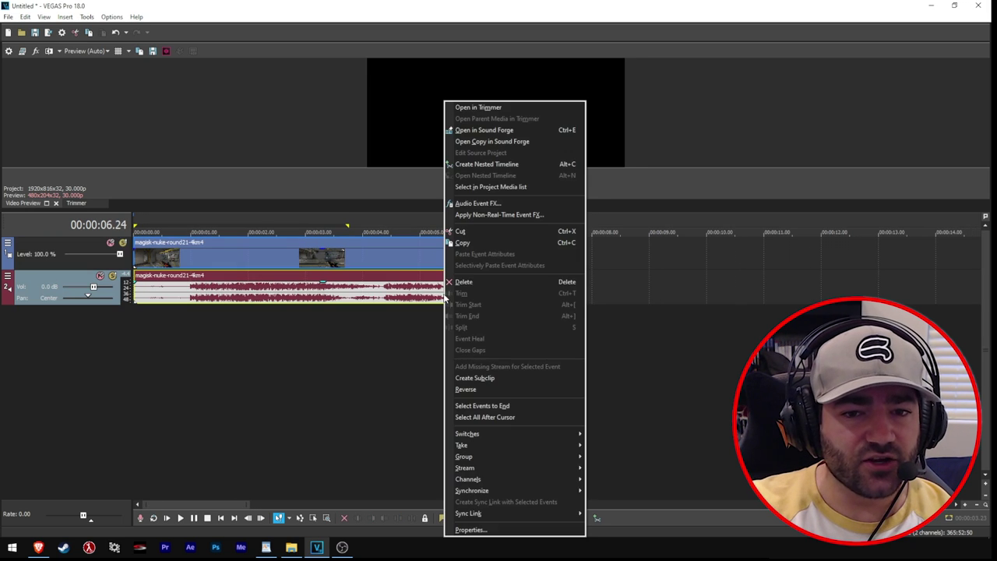
pyautogui.click(470, 529)
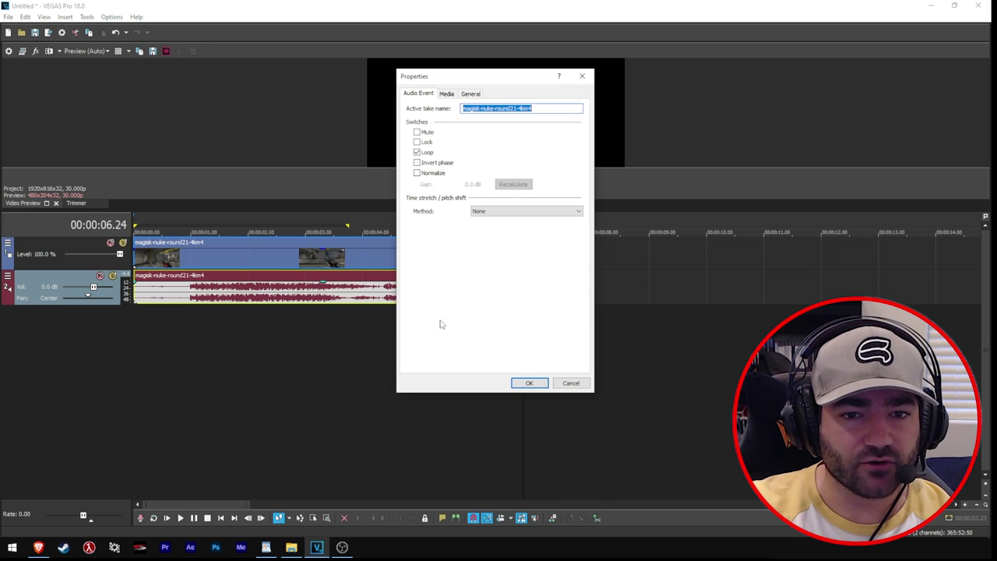
pyautogui.click(478, 209)
pyautogui.click(491, 222)
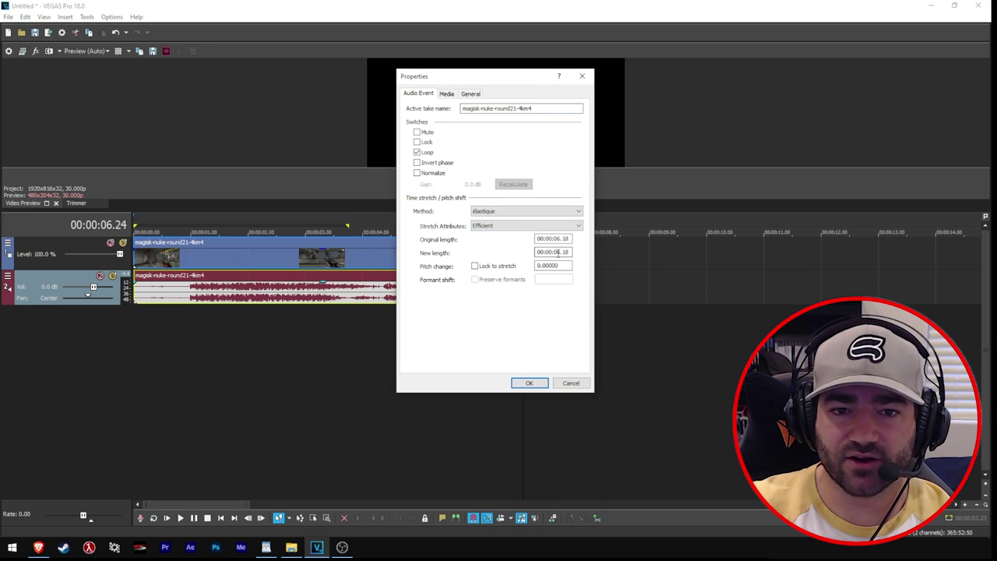
pyautogui.click(571, 383)
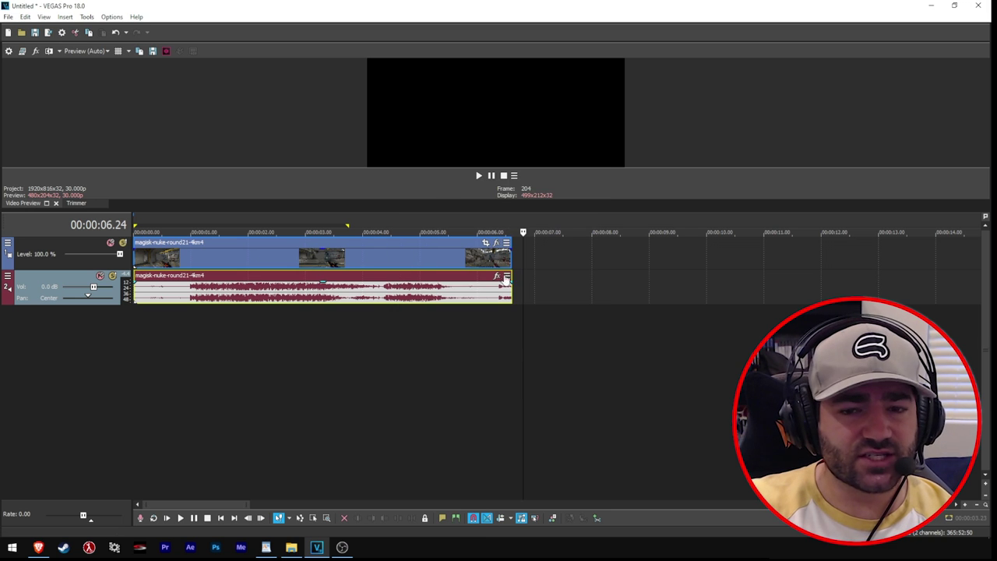
pyautogui.click(516, 221)
pyautogui.scroll(5, 517, 221)
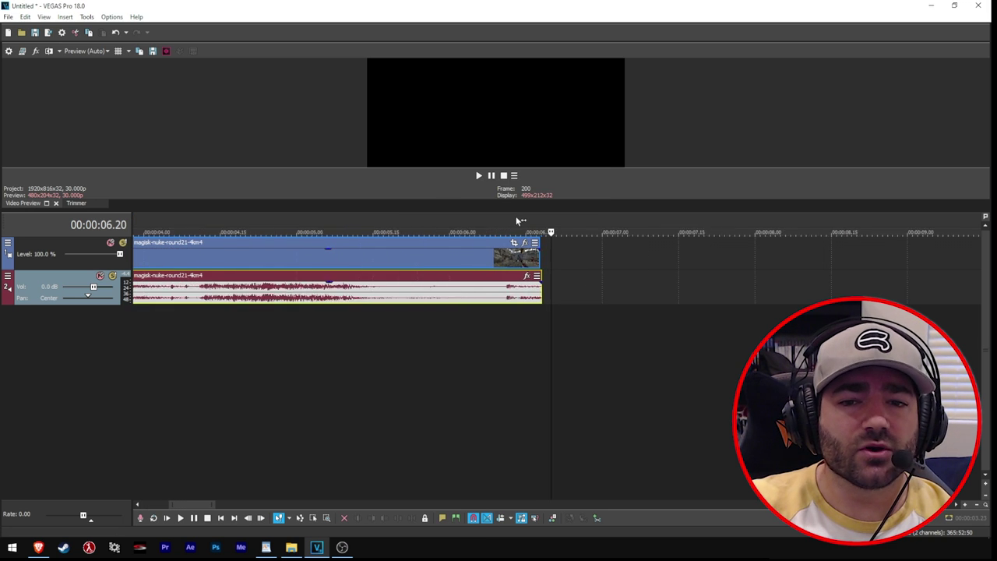
pyautogui.click(549, 223)
pyautogui.scroll(-3, 550, 224)
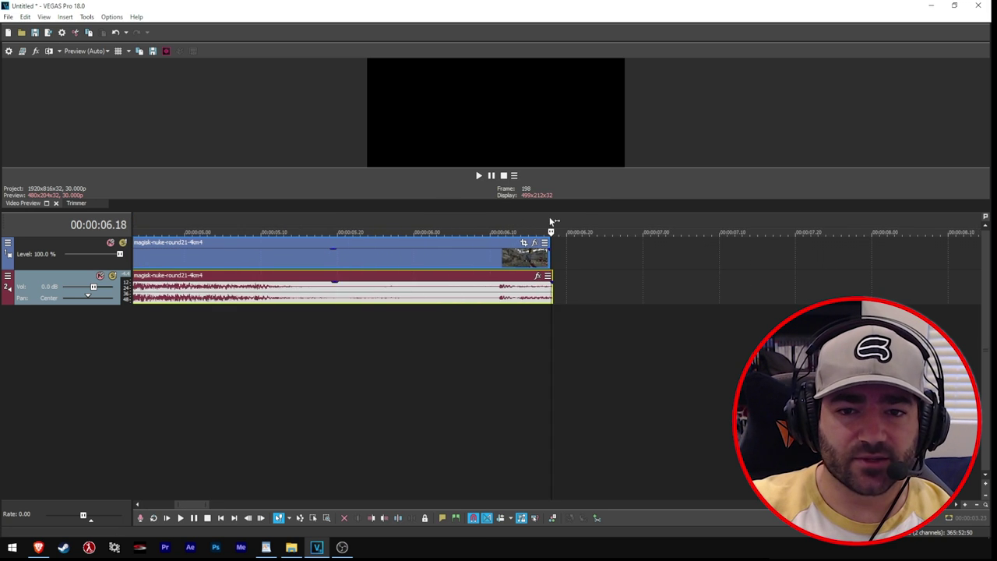
# - Ctrl-drag the grouped event's end far right, stretching it from about 6 to 25 seconds
pyautogui.click(518, 257)
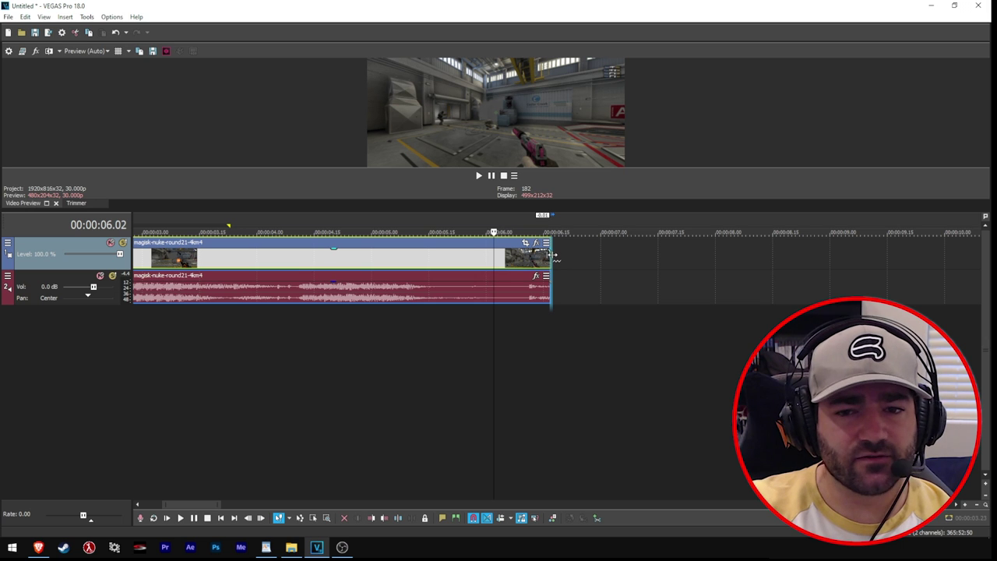
pyautogui.moveTo(550, 255); pyautogui.dragTo(745, 263)
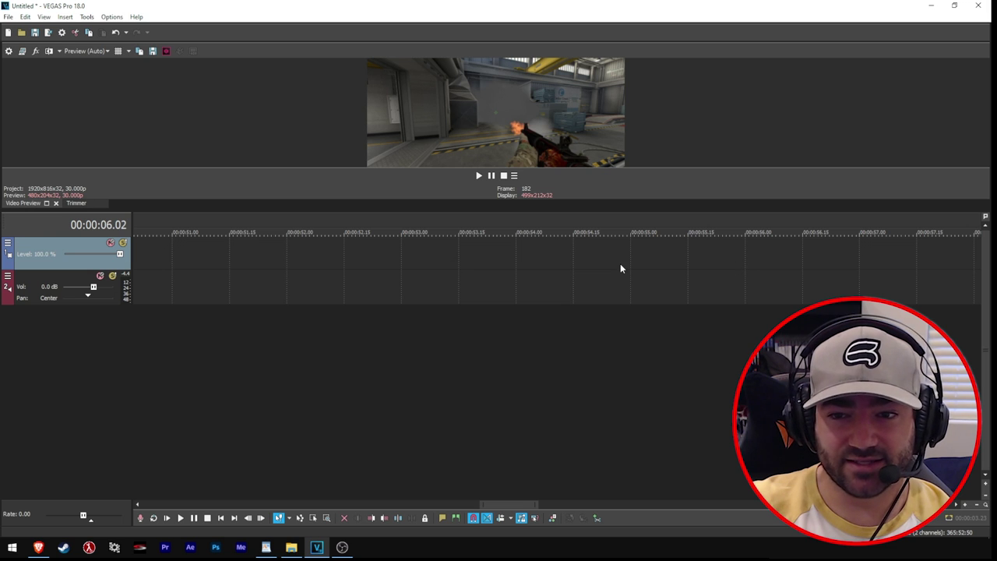
# - Fit the whole stretched event in view and check its end near 25.21
pyautogui.press('`')
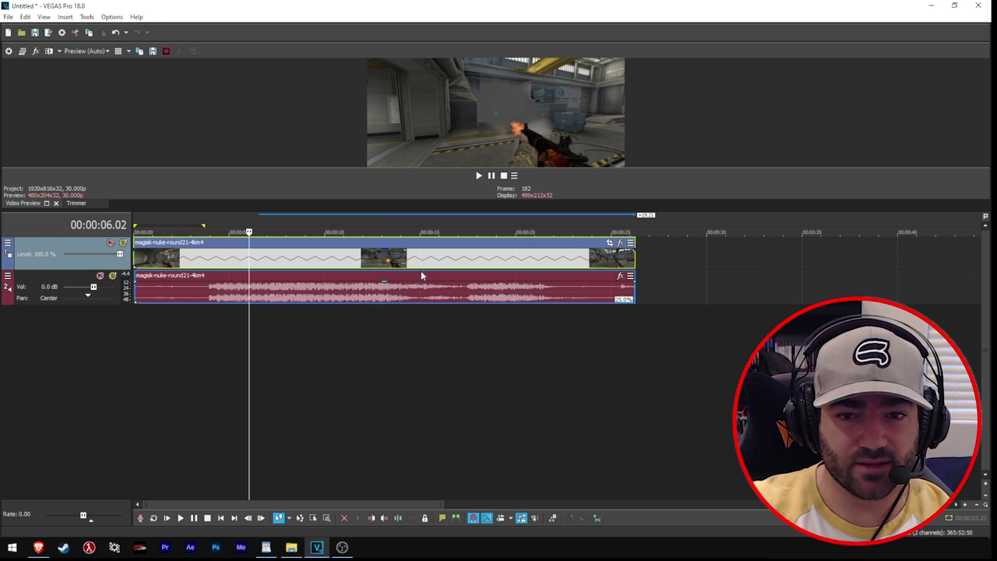
pyautogui.click(622, 331)
pyautogui.scroll(5, 621, 335)
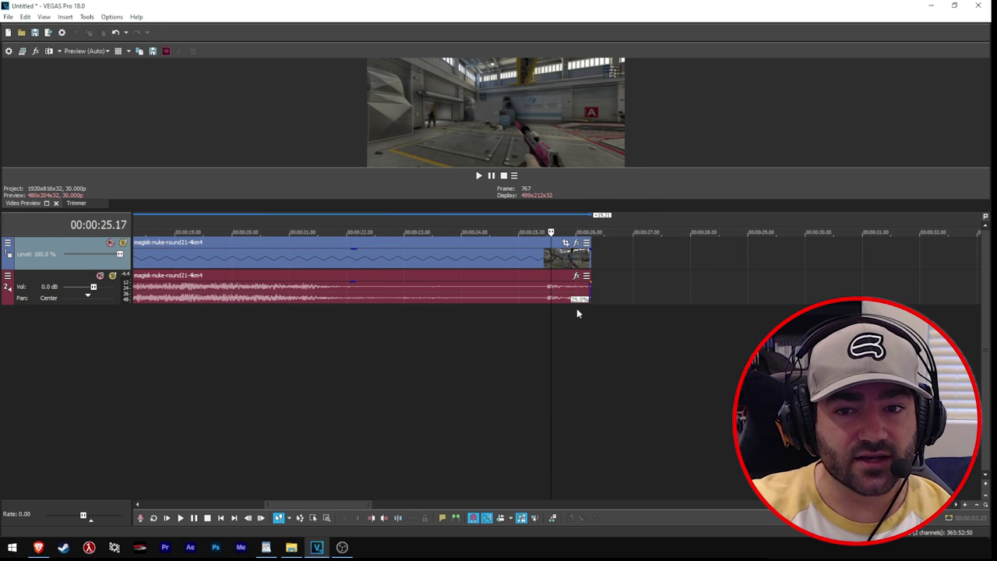
pyautogui.scroll(-3, 575, 323)
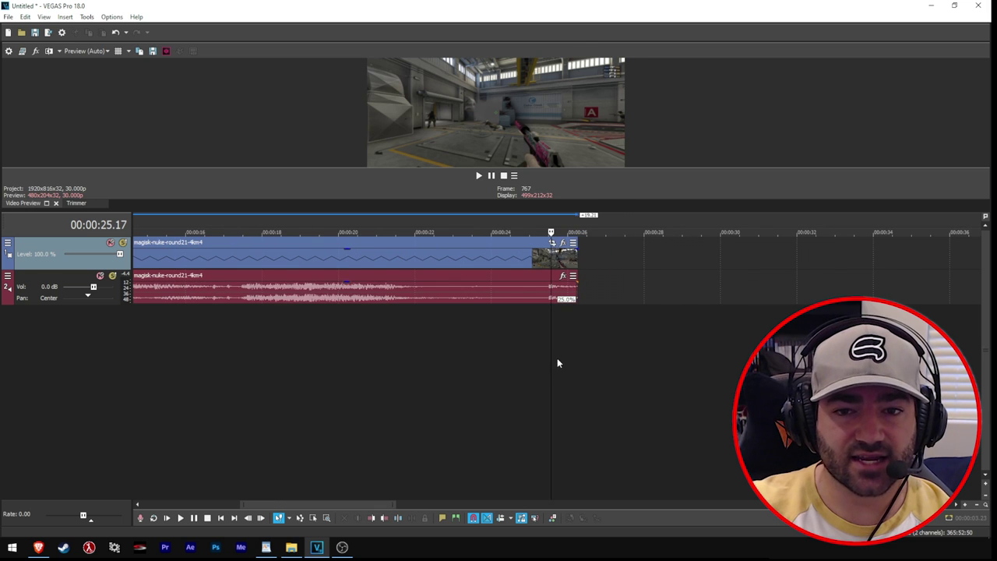
pyautogui.click(557, 356)
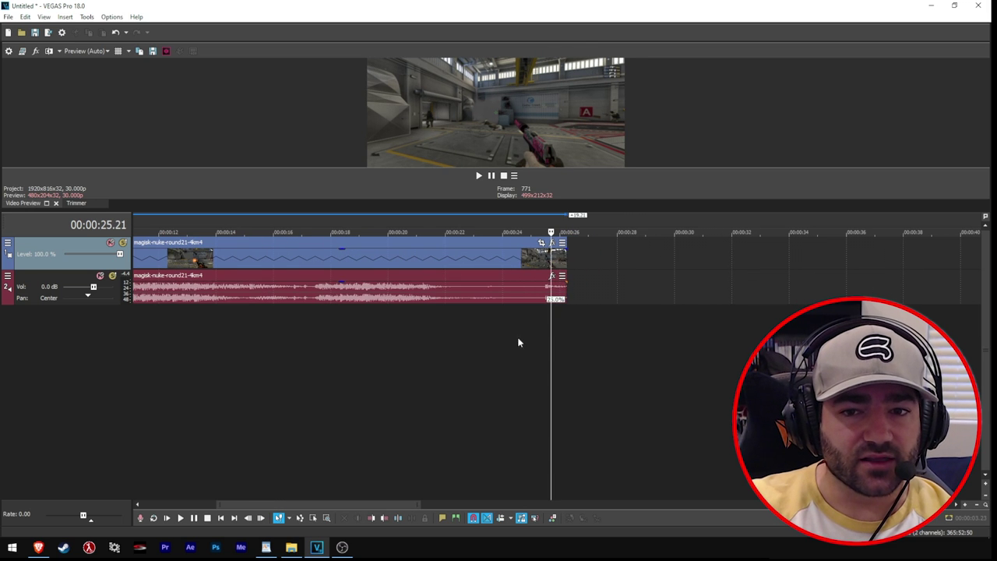
# - Review the slowed clip, park the playhead at its end near 26.02, and select the video event
pyautogui.scroll(-2, 436, 335)
pyautogui.click(352, 337)
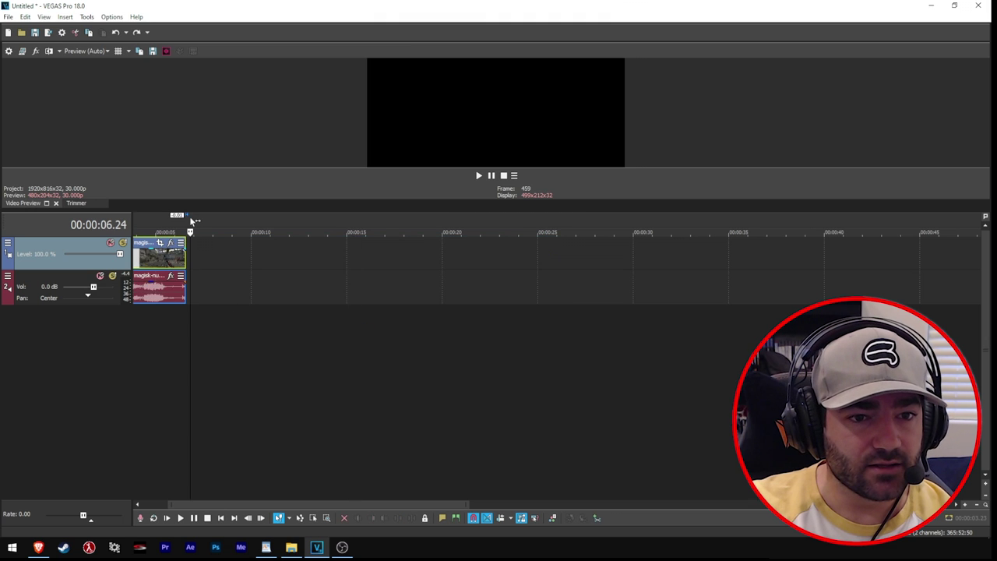
pyautogui.scroll(4, 194, 225)
pyautogui.moveTo(529, 225); pyautogui.dragTo(519, 237)
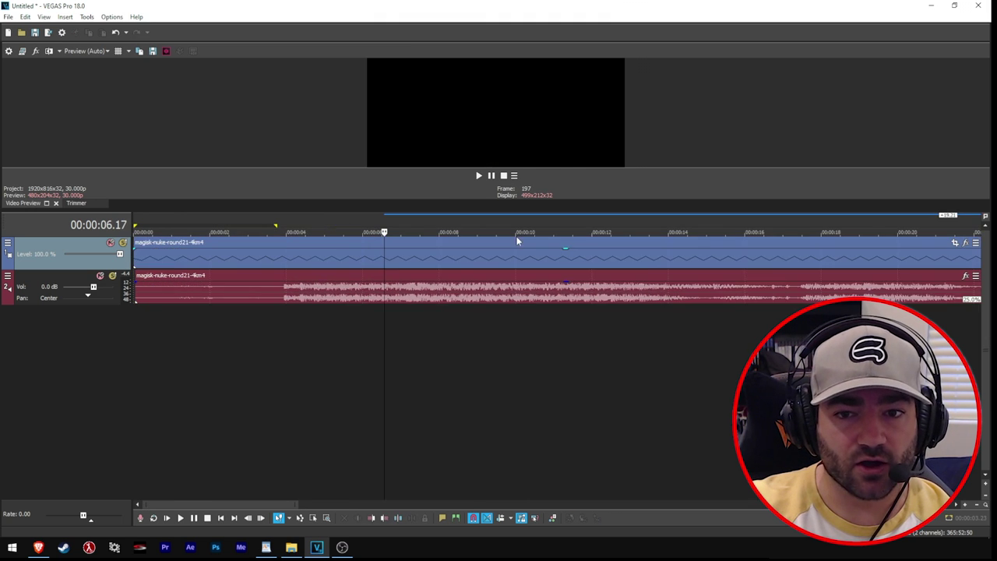
pyautogui.click(371, 327)
pyautogui.scroll(5, 371, 327)
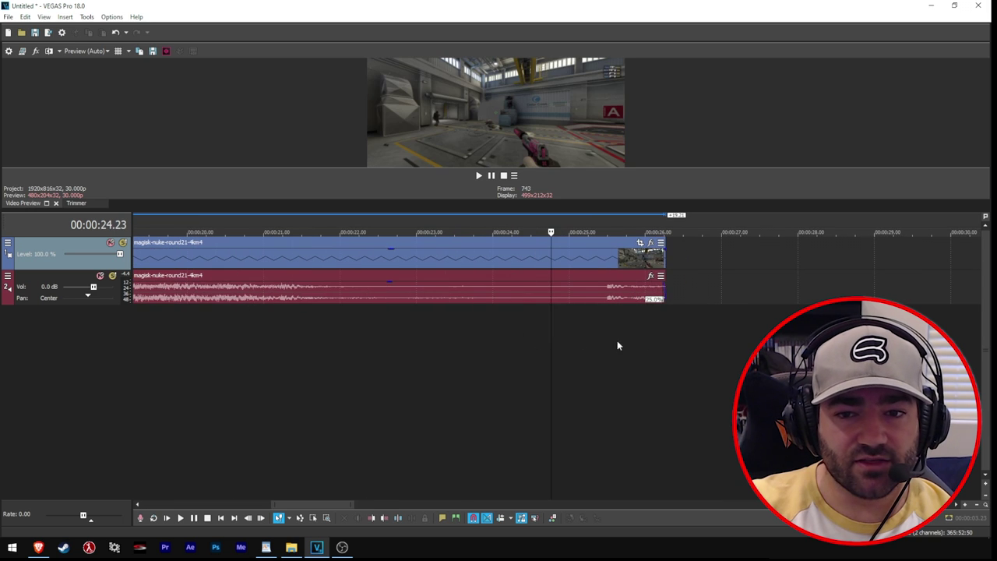
pyautogui.click(652, 345)
pyautogui.scroll(2, 635, 355)
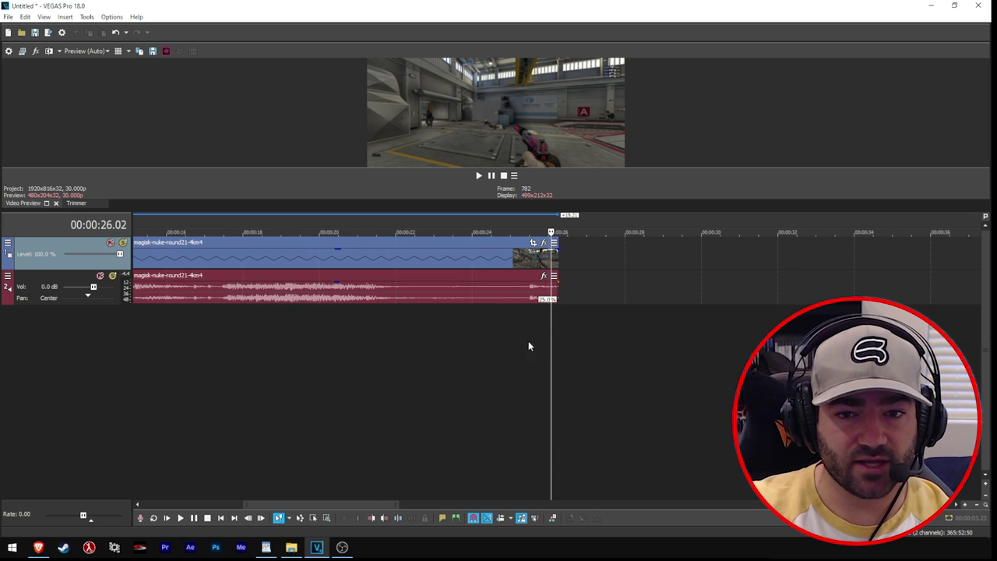
pyautogui.scroll(2, 537, 273)
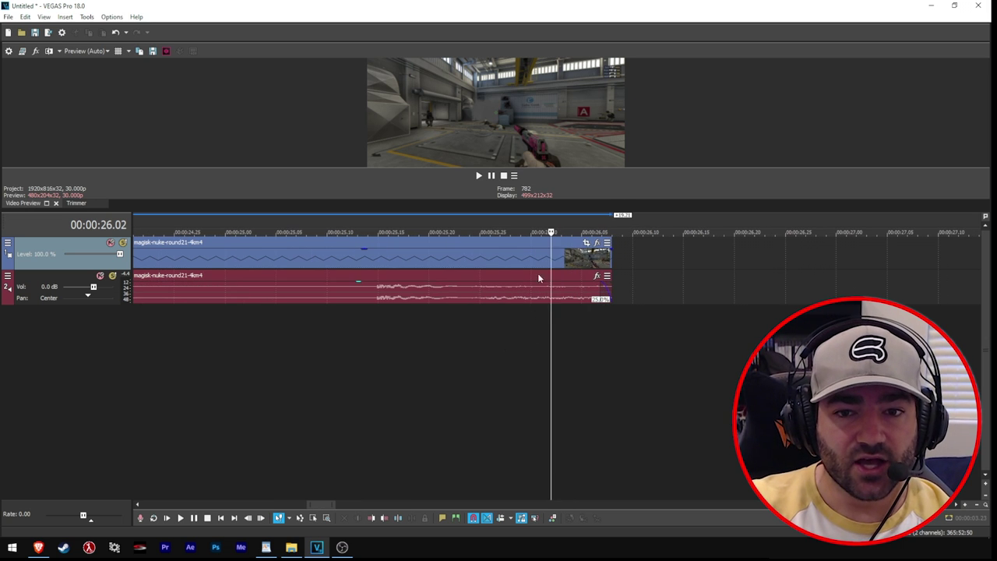
pyautogui.click(482, 257)
pyautogui.rightClick(481, 257)
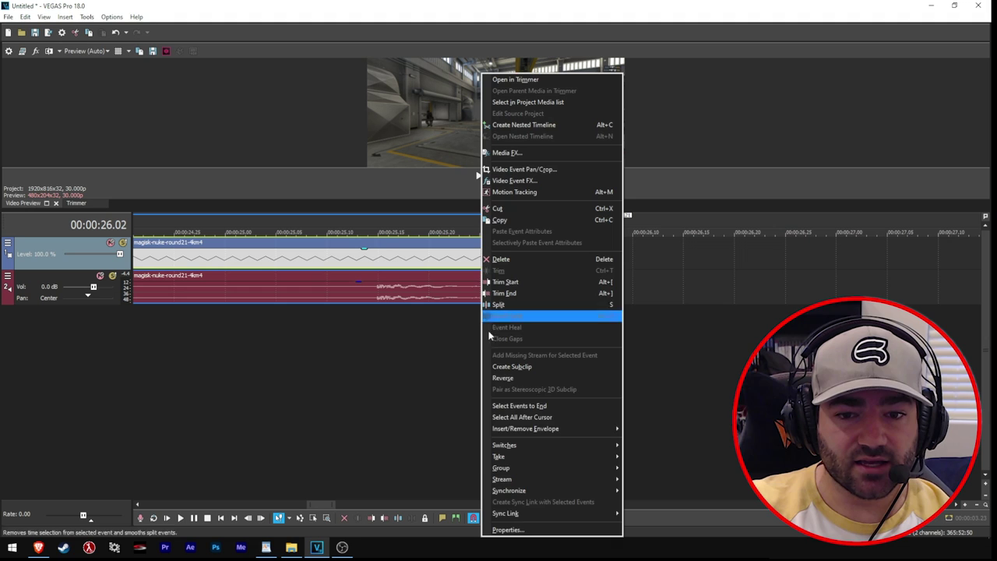
pyautogui.click(508, 530)
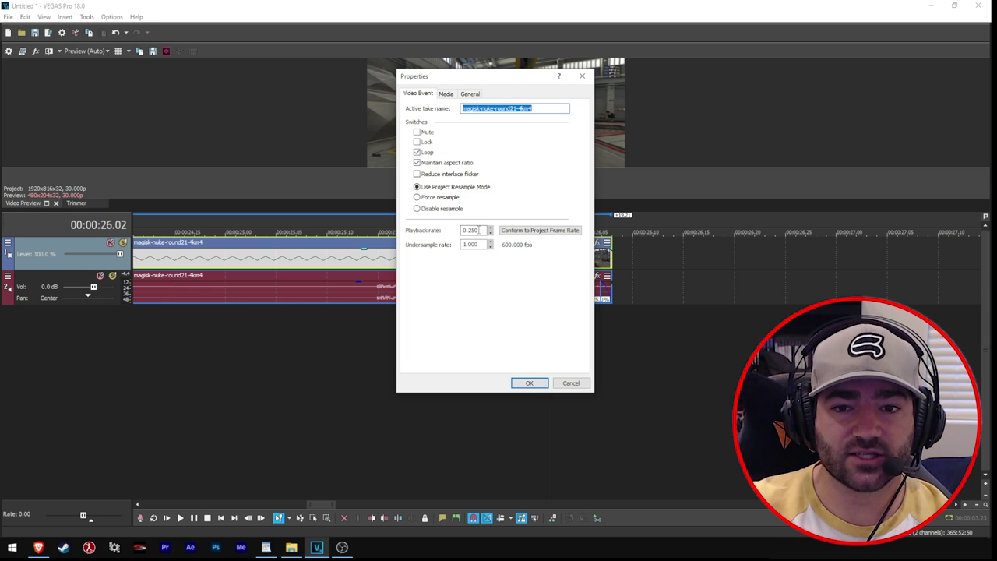
pyautogui.click(570, 383)
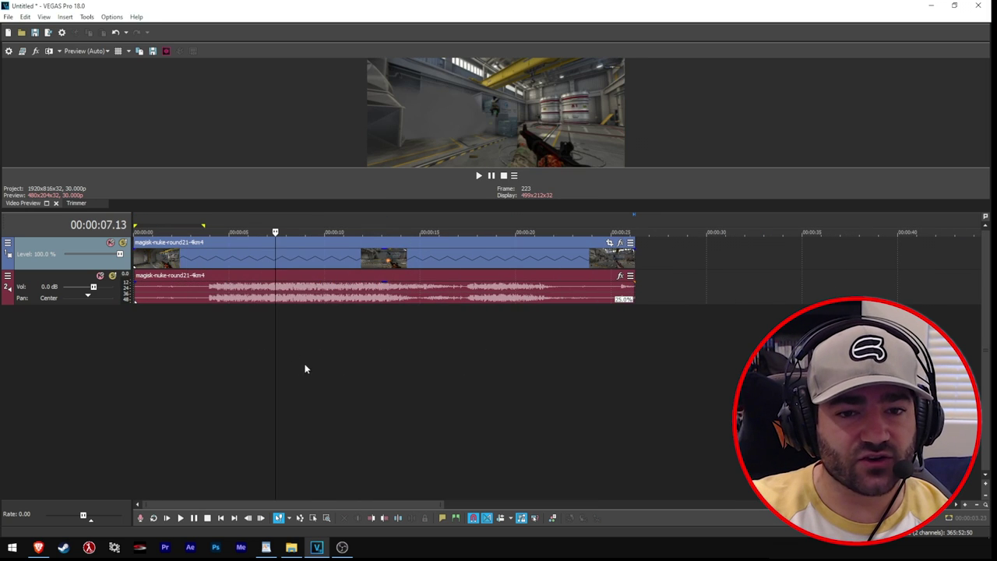
# - Preview the slow-motion clip from about 3 seconds
pyautogui.click(197, 333)
pyautogui.press('space')
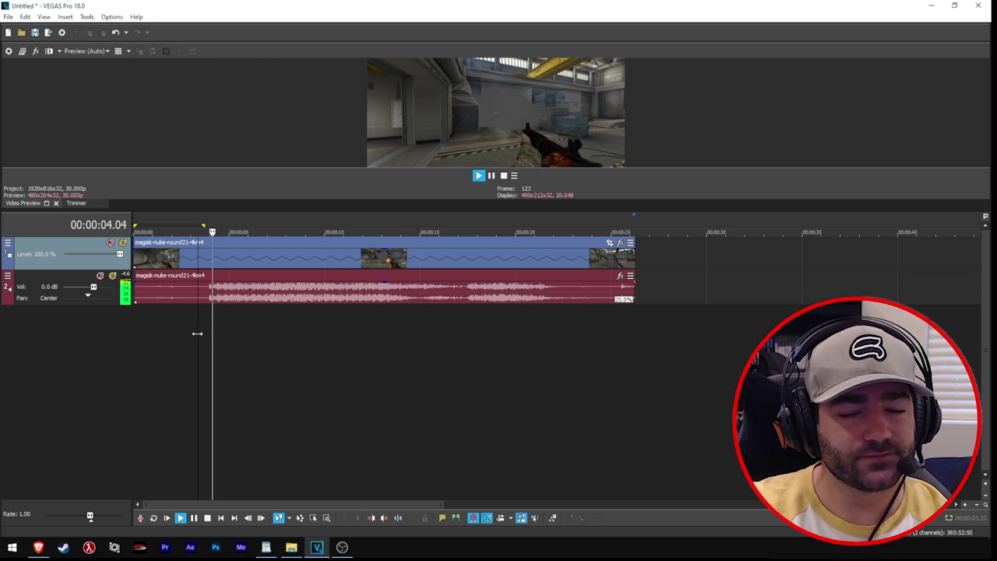
pyautogui.press('space')
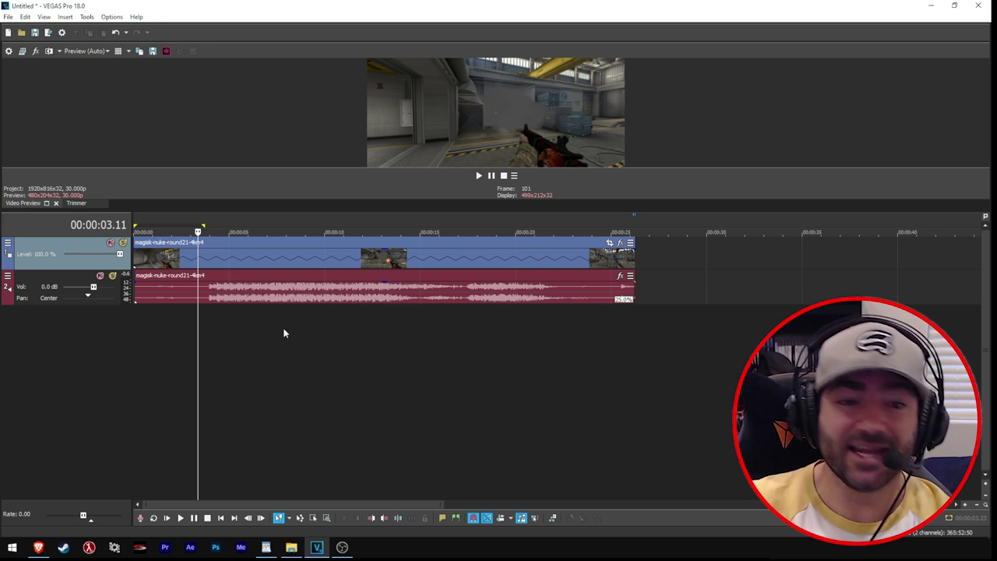
pyautogui.click(285, 333)
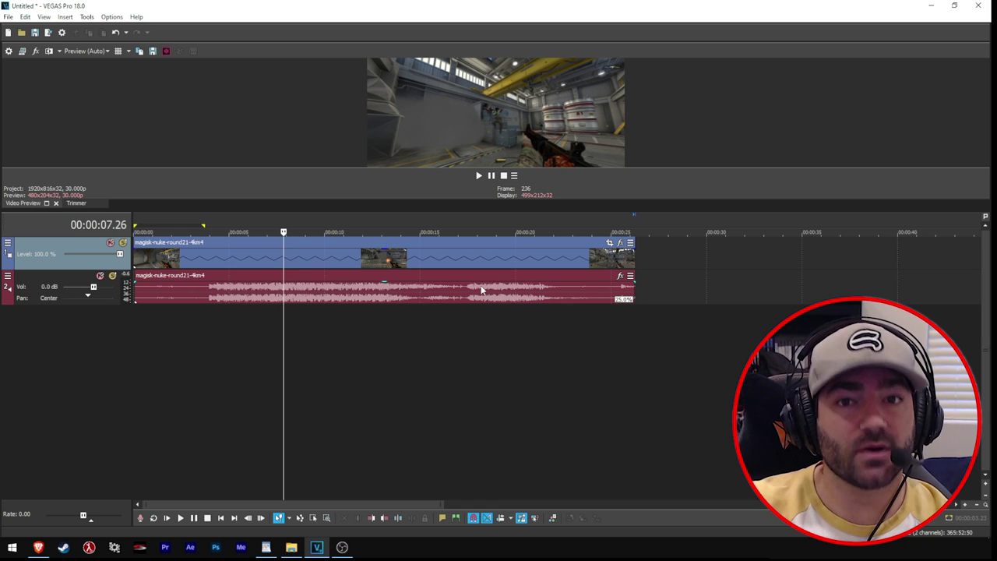
# - Enable Lock to stretch in the audio event's properties, giving a -24 pitch change
pyautogui.rightClick(307, 300)
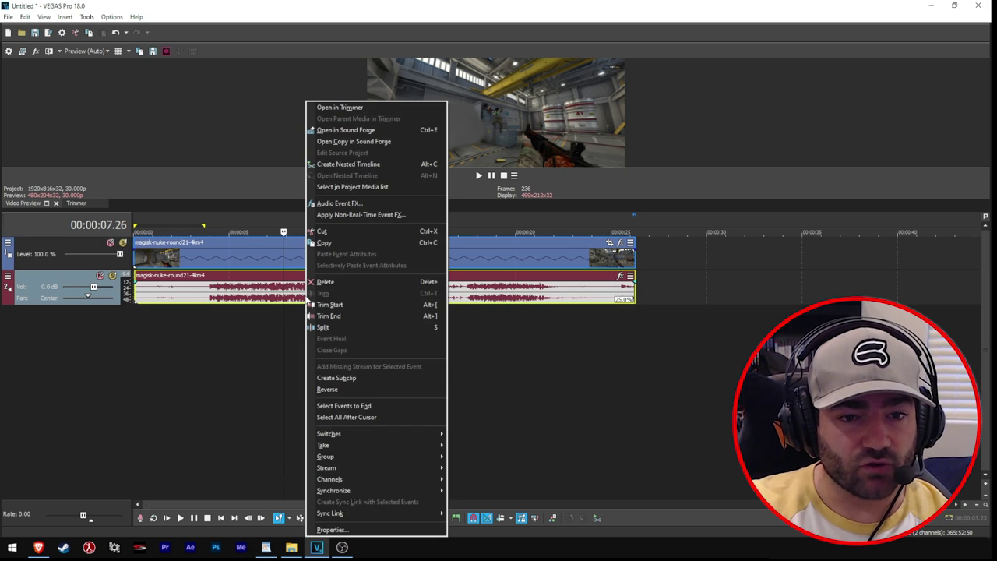
pyautogui.click(359, 532)
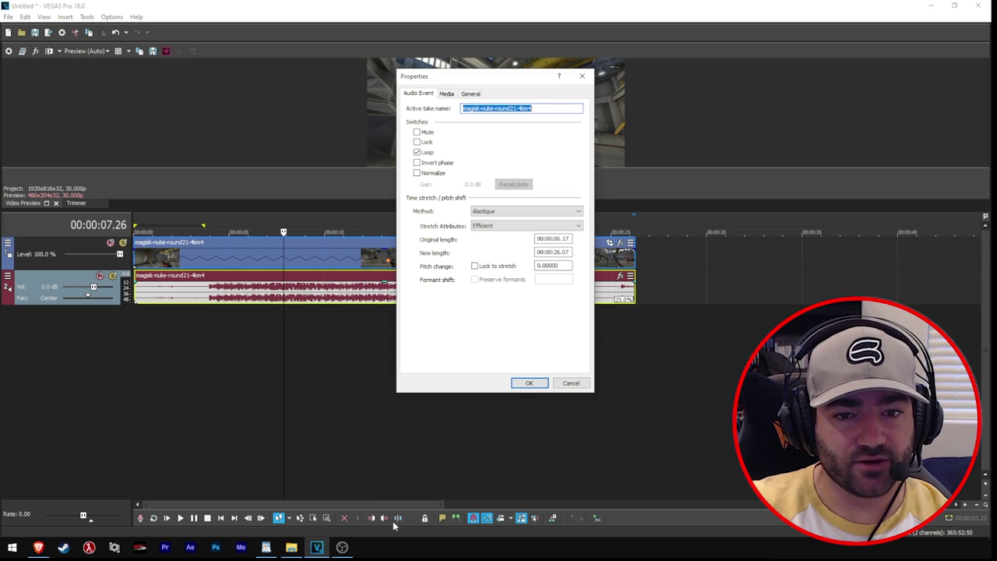
pyautogui.click(481, 268)
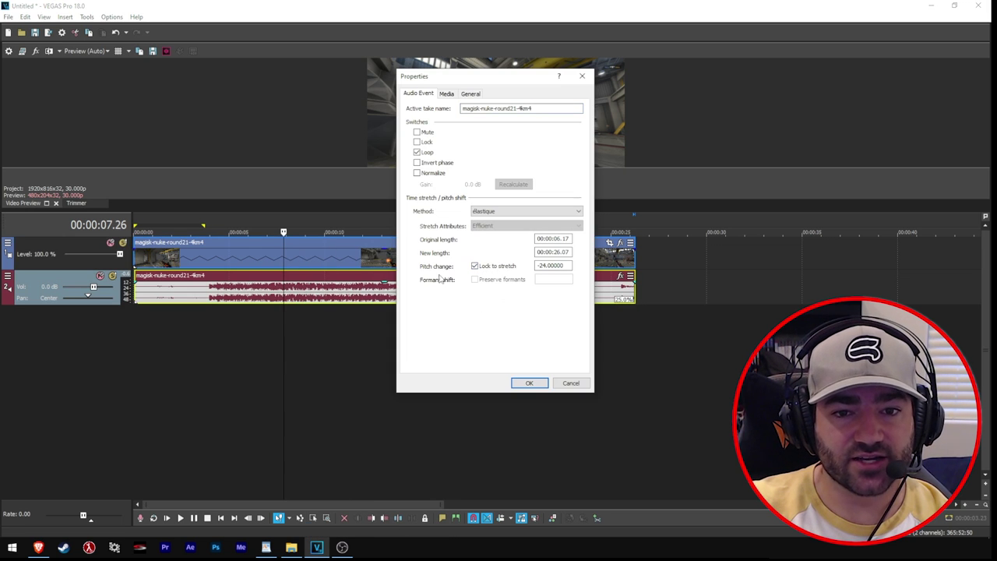
# - Apply the -24 pitch setting and preview the lowered audio from about 3 seconds
pyautogui.click(537, 389)
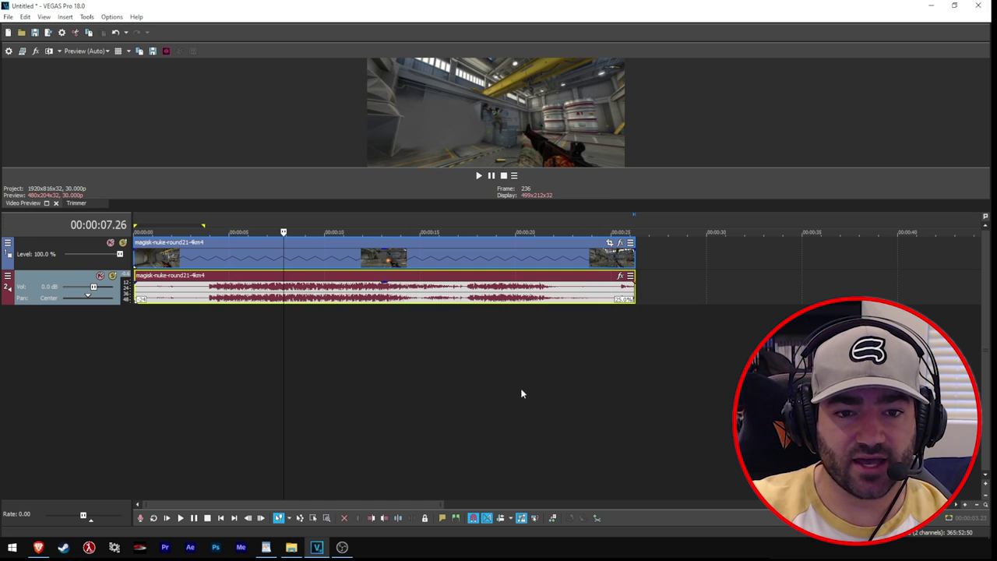
pyautogui.click(197, 318)
pyautogui.press('space')
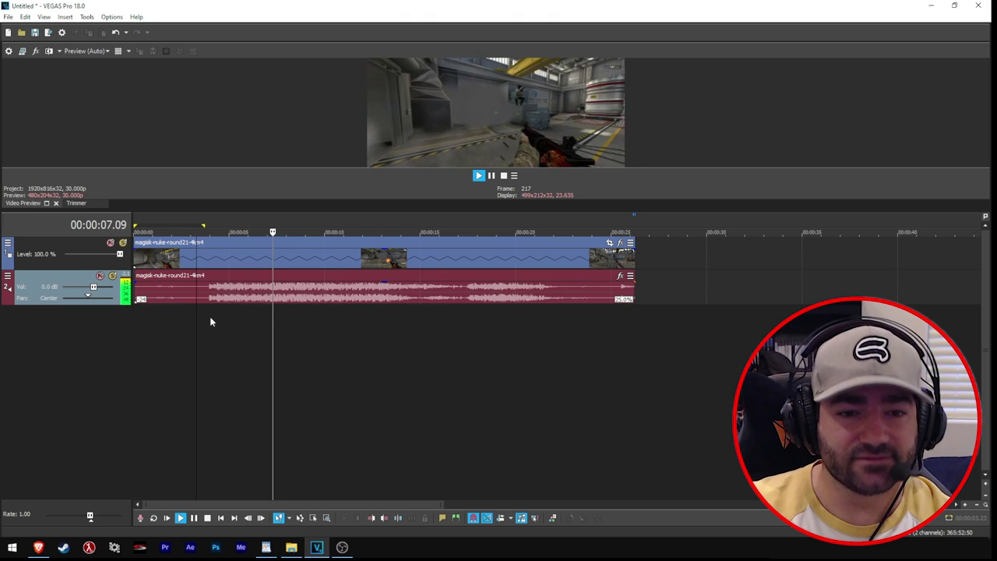
pyautogui.press('space')
# - Select both the video and audio events with Ctrl+A
pyautogui.click(292, 343)
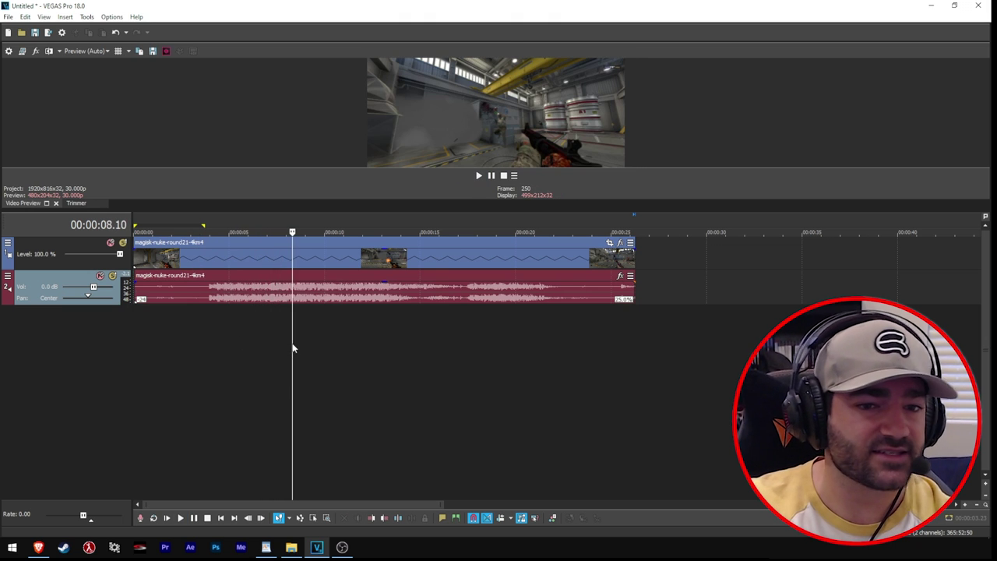
pyautogui.scroll(2, 292, 343)
pyautogui.scroll(-4, 399, 356)
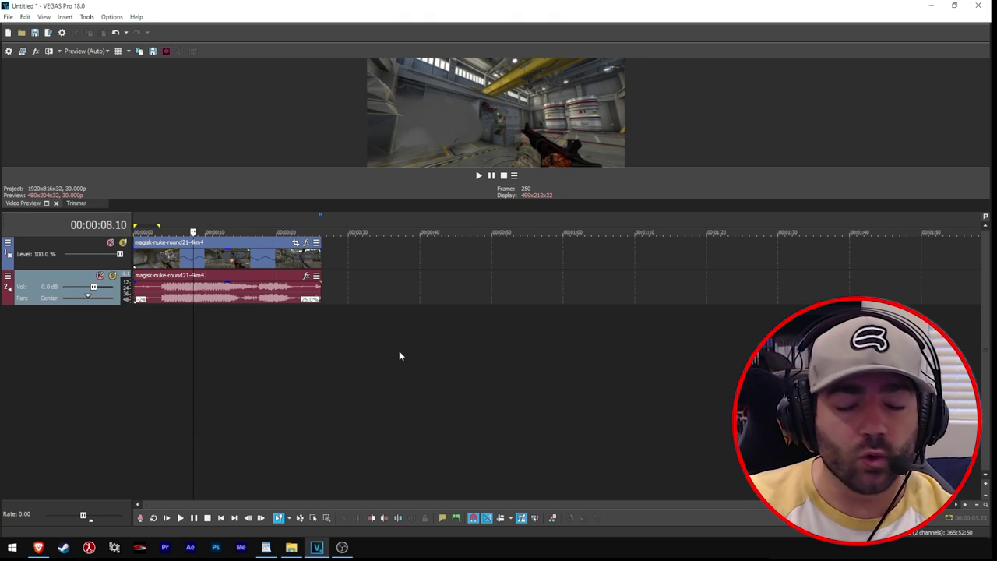
pyautogui.scroll(3, 399, 356)
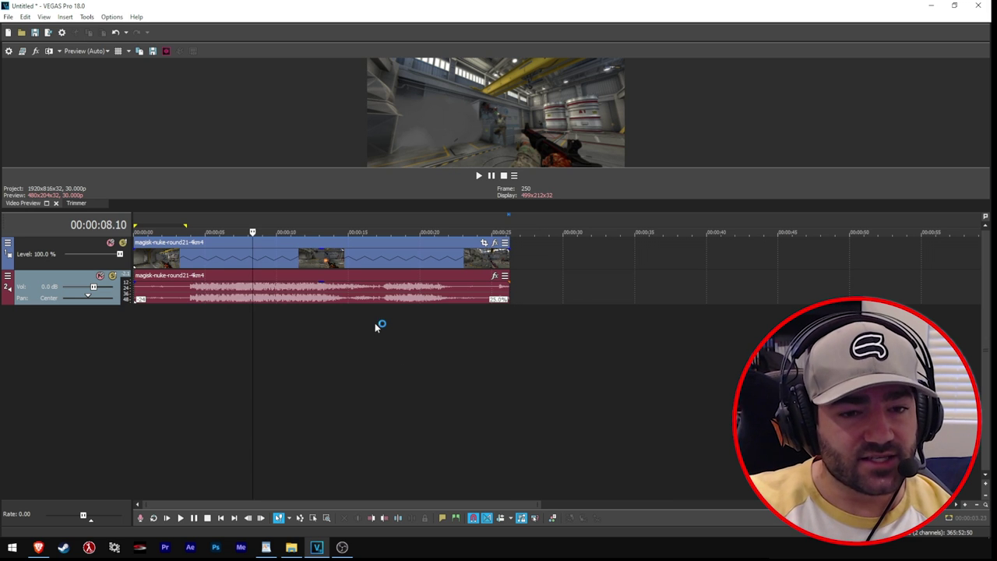
pyautogui.hotkey('ctrl', 'a')
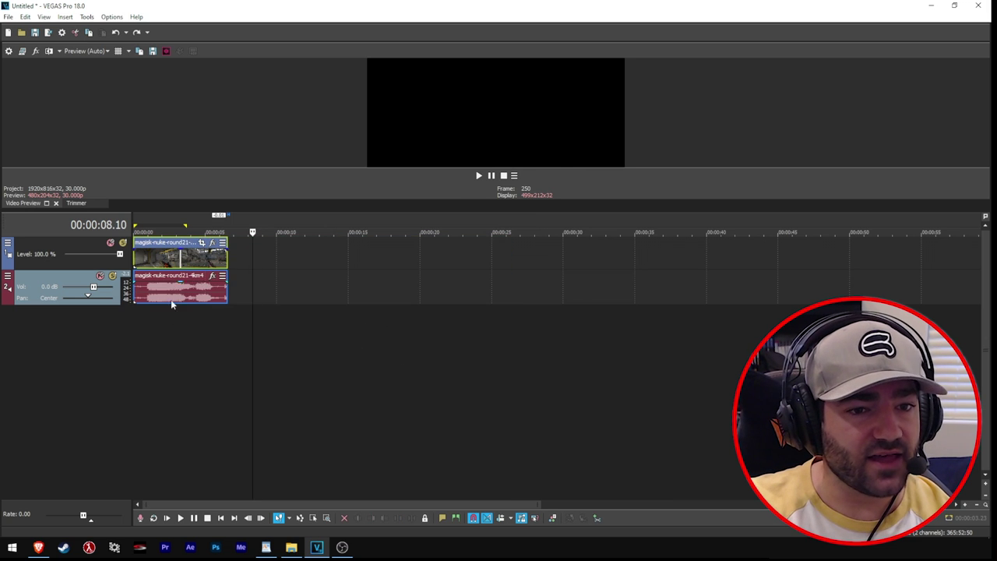
# - Play briefly from the clip start, then set the playhead at 2.04 seconds
pyautogui.click(190, 259)
pyautogui.scroll(5, 192, 260)
pyautogui.click(181, 258)
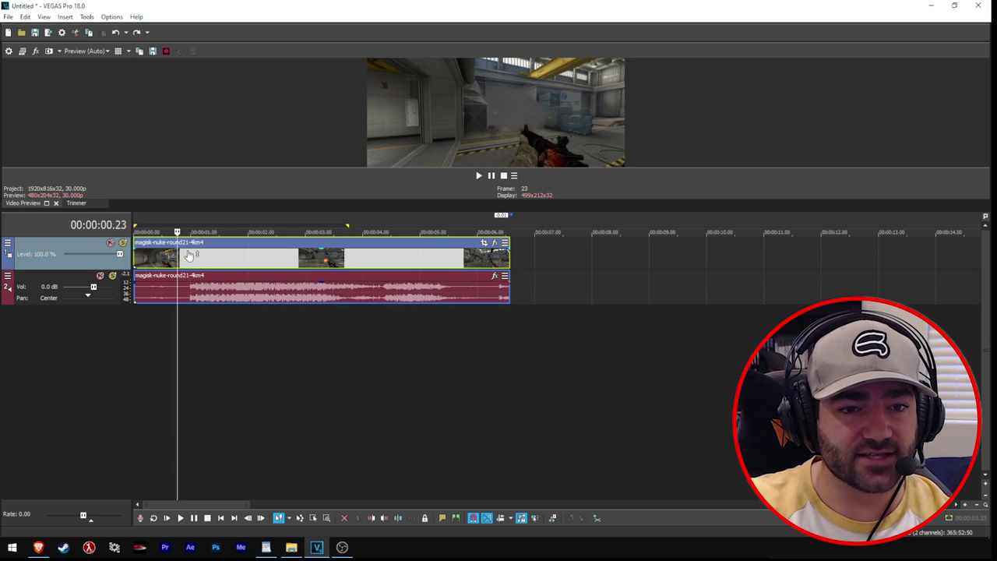
pyautogui.press('space')
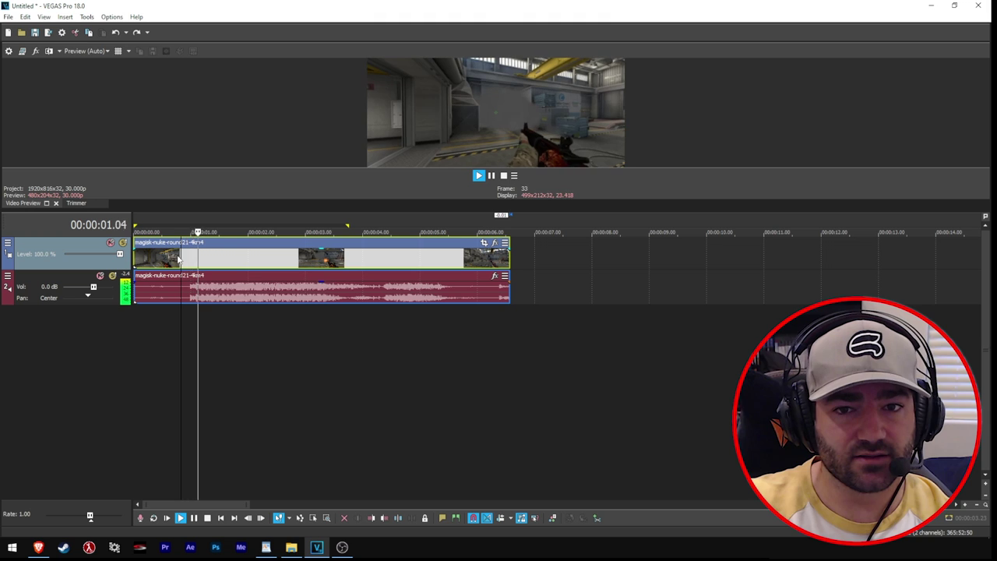
pyautogui.press('space')
pyautogui.click(252, 261)
pyautogui.click(255, 259)
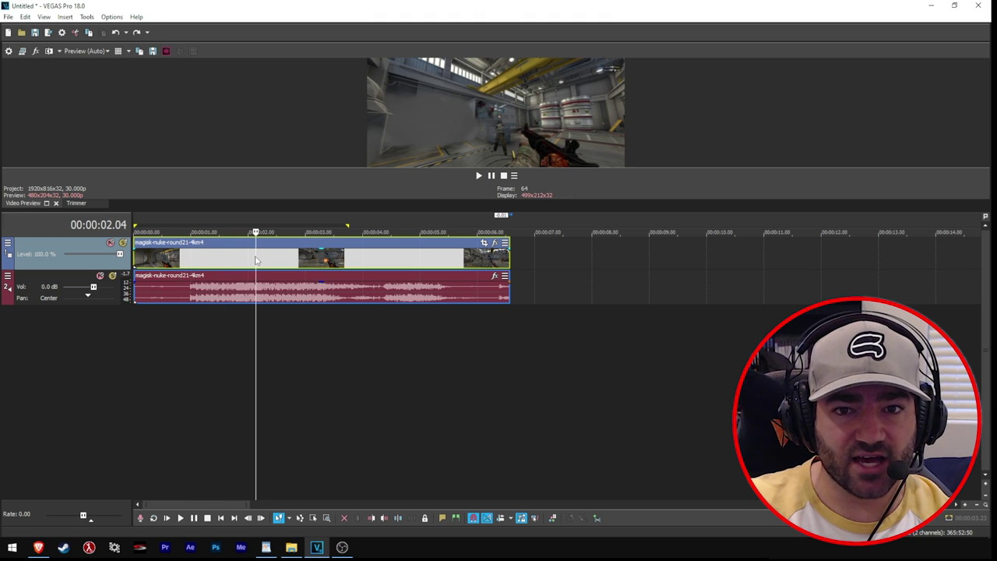
# - Split both video and audio events at 2.04 with S and play to check the cut
pyautogui.scroll(2, 272, 258)
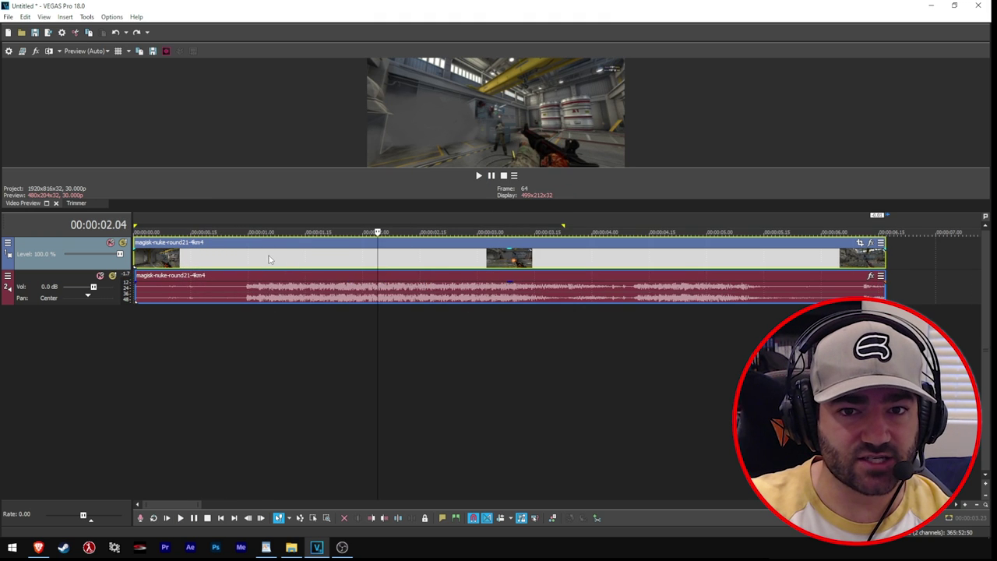
pyautogui.scroll(-1, 350, 282)
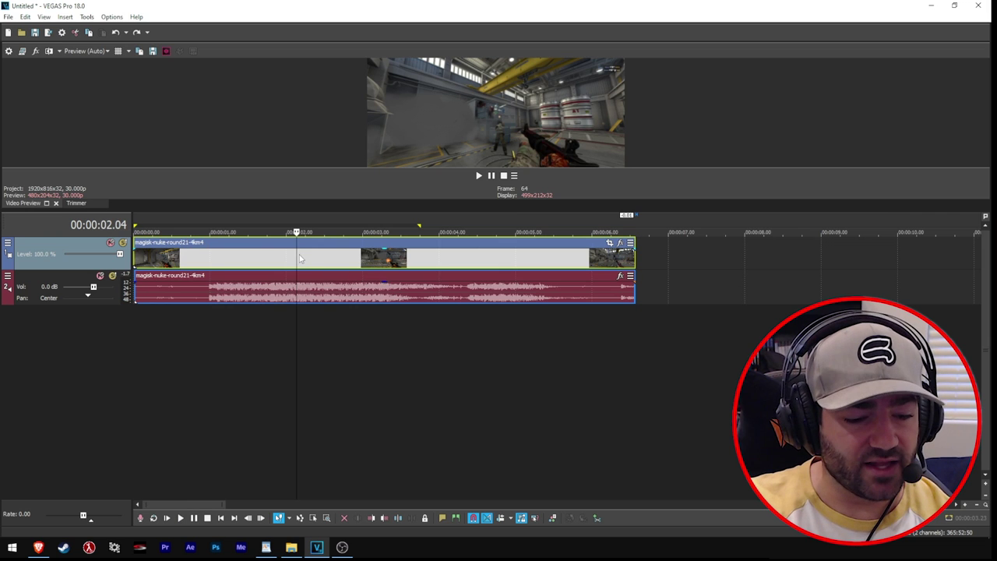
pyautogui.press('s')
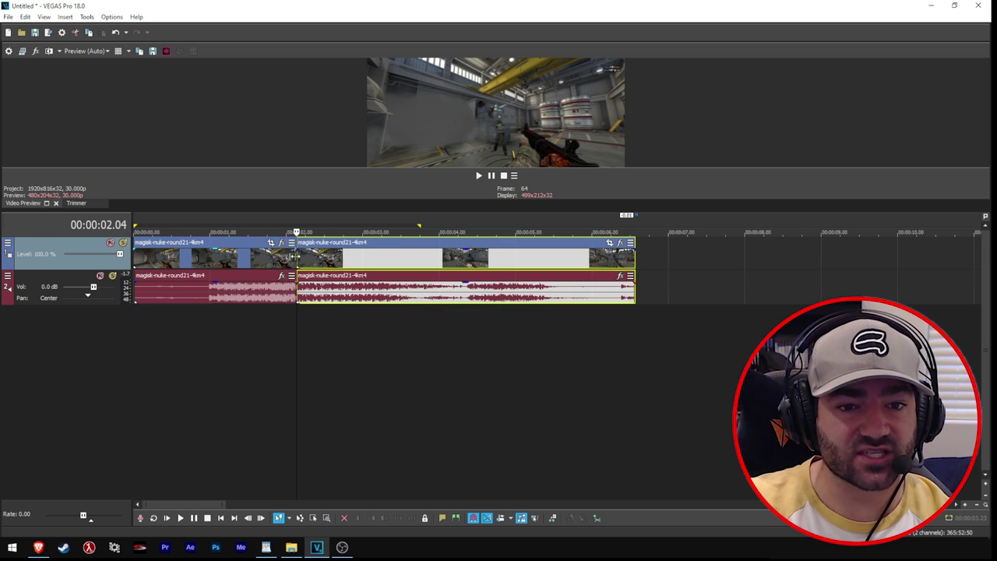
pyautogui.press('Return')
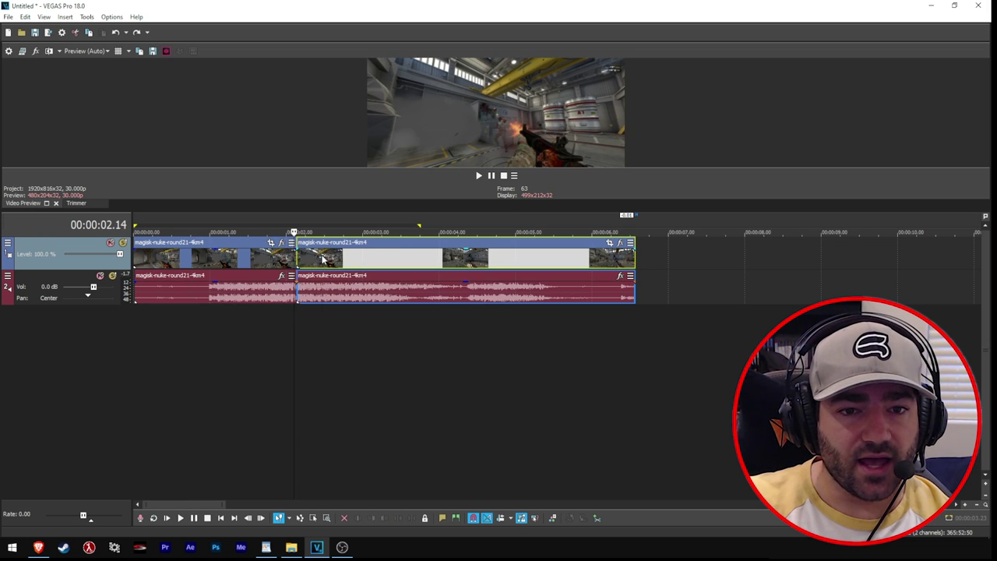
pyautogui.press('Return')
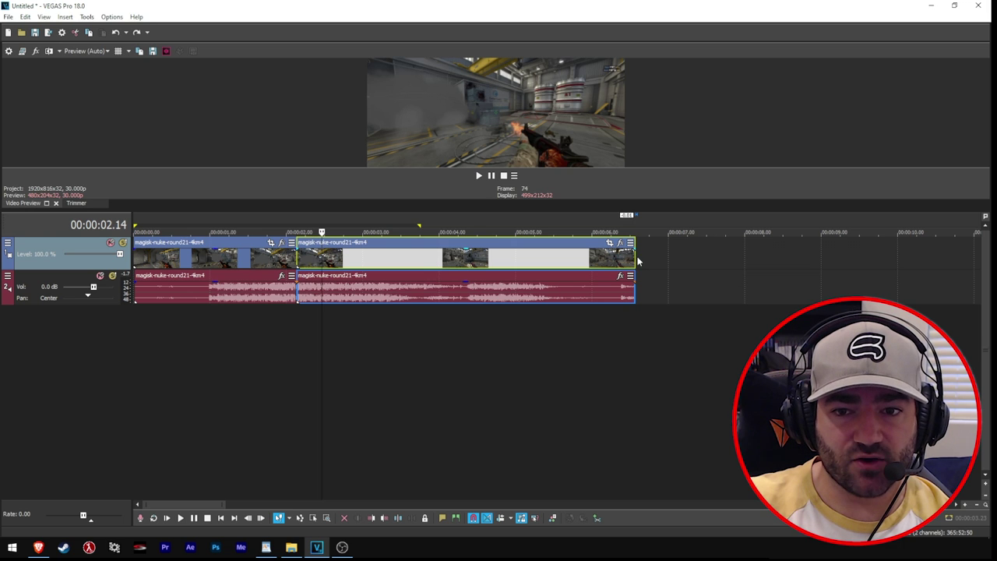
# - Stretch the right piece longer into slow motion and park the playhead at 2.26 s
pyautogui.moveTo(637, 259); pyautogui.dragTo(733, 279)
pyautogui.scroll(-5, 551, 303)
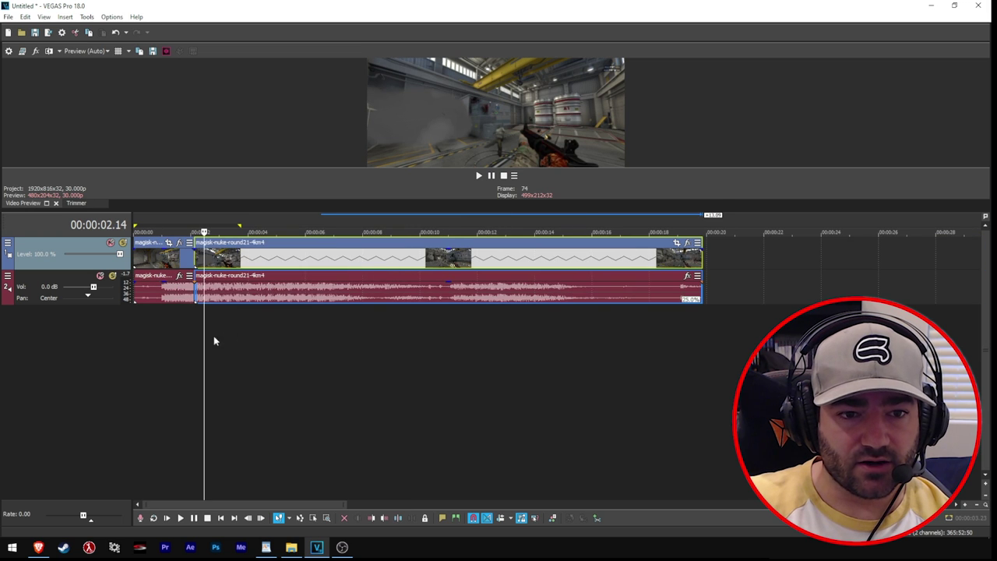
pyautogui.scroll(4, 257, 349)
pyautogui.click(264, 341)
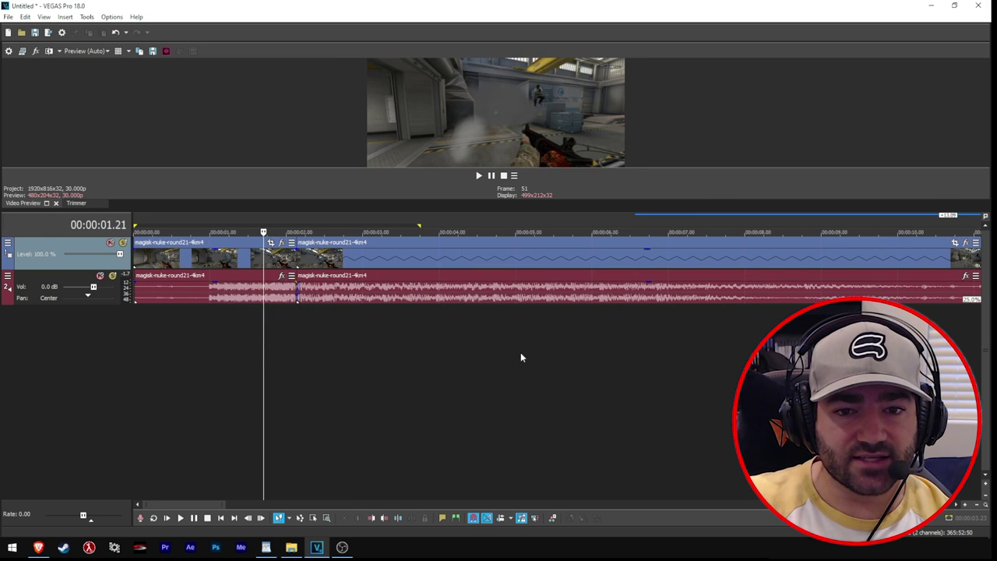
pyautogui.click(521, 355)
pyautogui.scroll(-2, 521, 357)
pyautogui.click(367, 348)
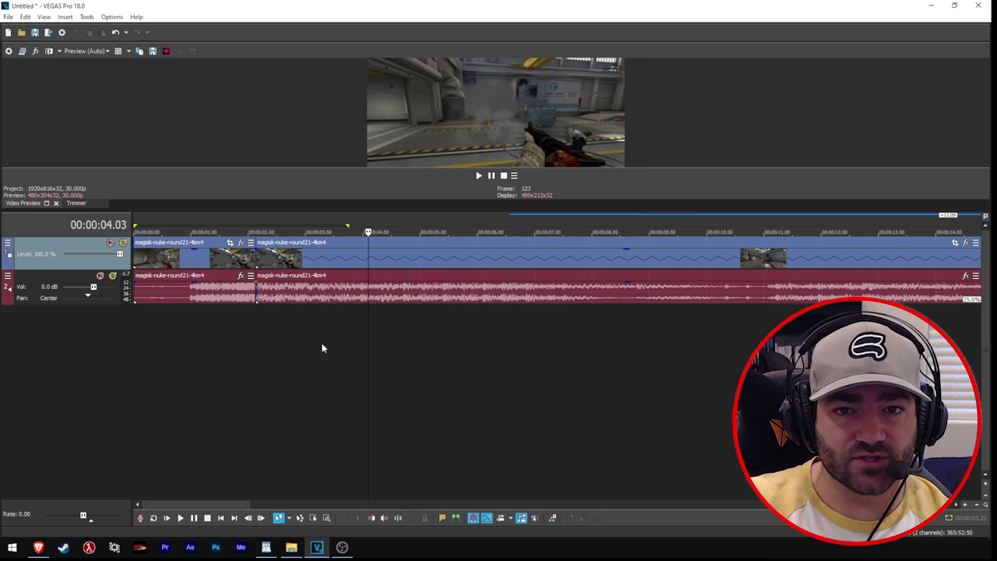
pyautogui.click(270, 345)
pyautogui.click(273, 339)
pyautogui.click(305, 342)
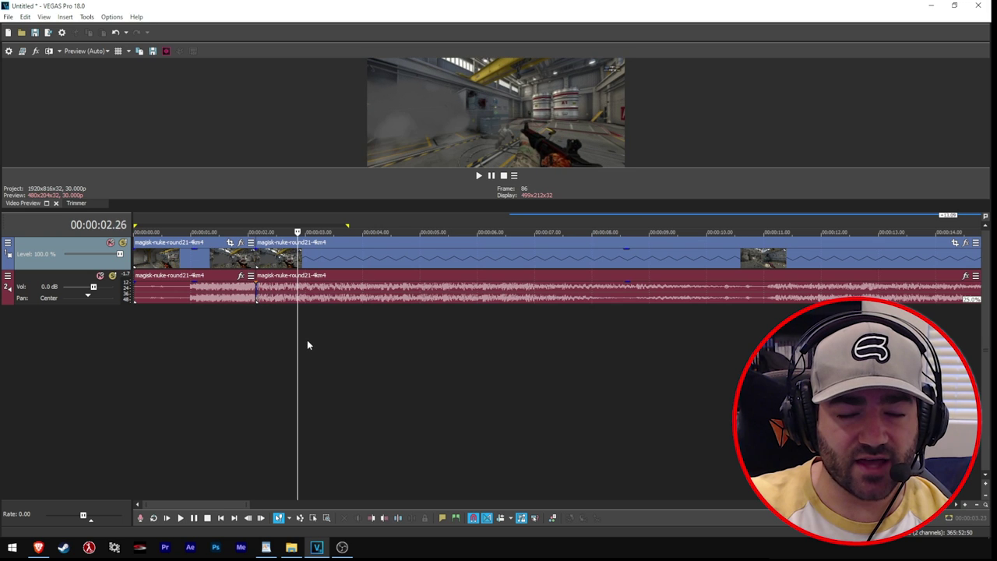
# - Split the second clip at 2.26 s and Ctrl-drag the later piece's end left to compress it
pyautogui.click(297, 263)
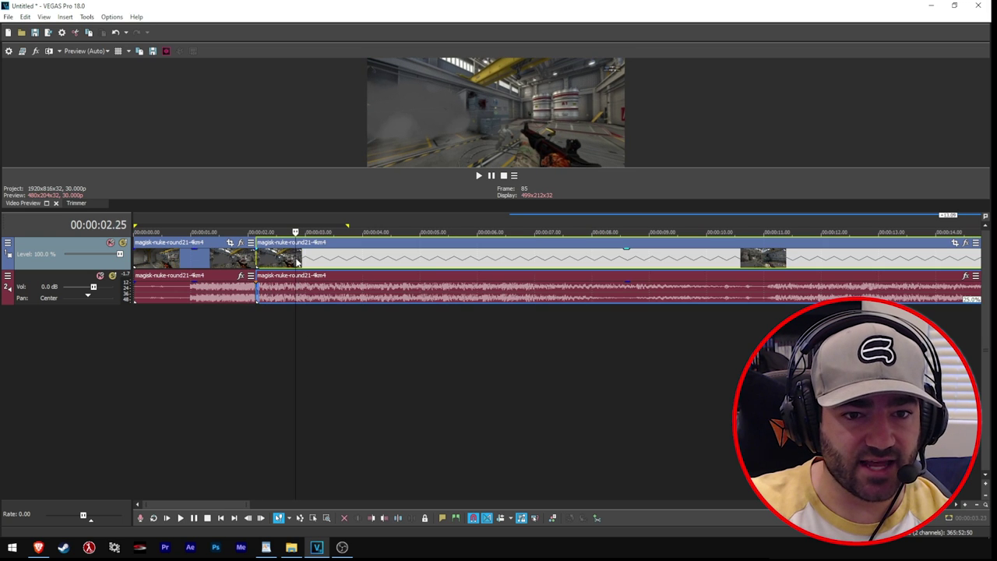
pyautogui.press('s')
pyautogui.scroll(-2, 894, 257)
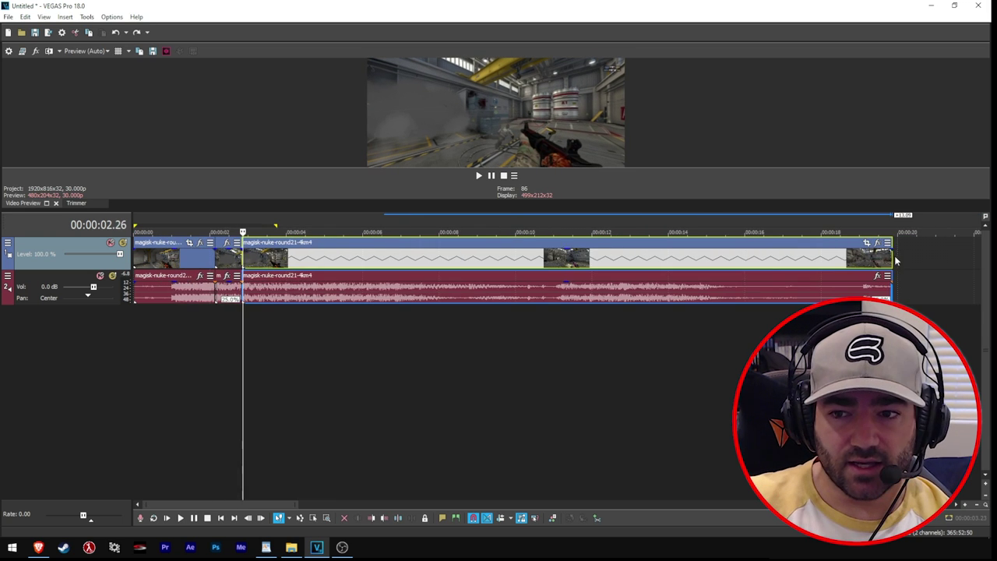
pyautogui.moveTo(895, 259); pyautogui.dragTo(403, 264)
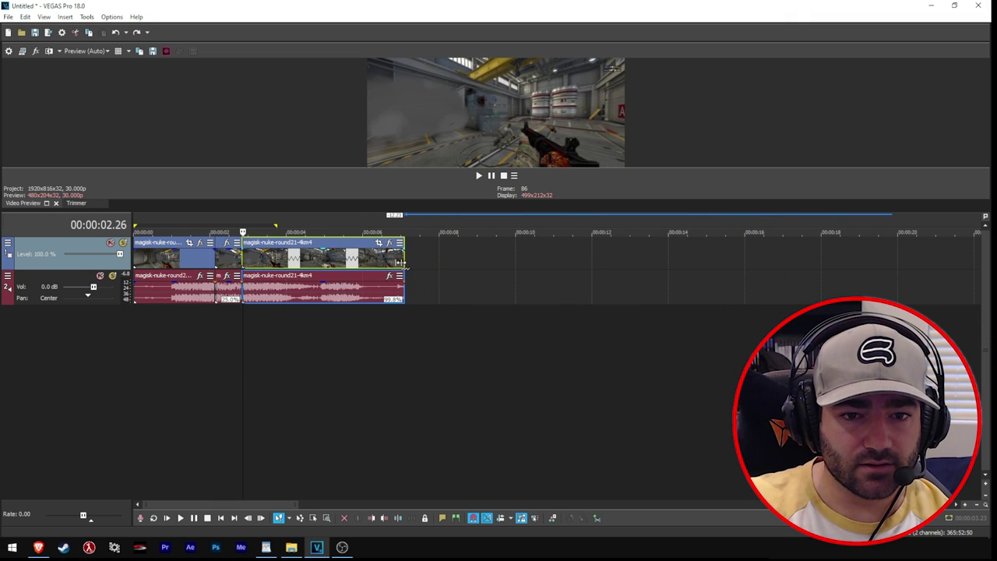
# - Set the later video piece's playback rate to 1
pyautogui.scroll(2, 403, 263)
pyautogui.rightClick(434, 261)
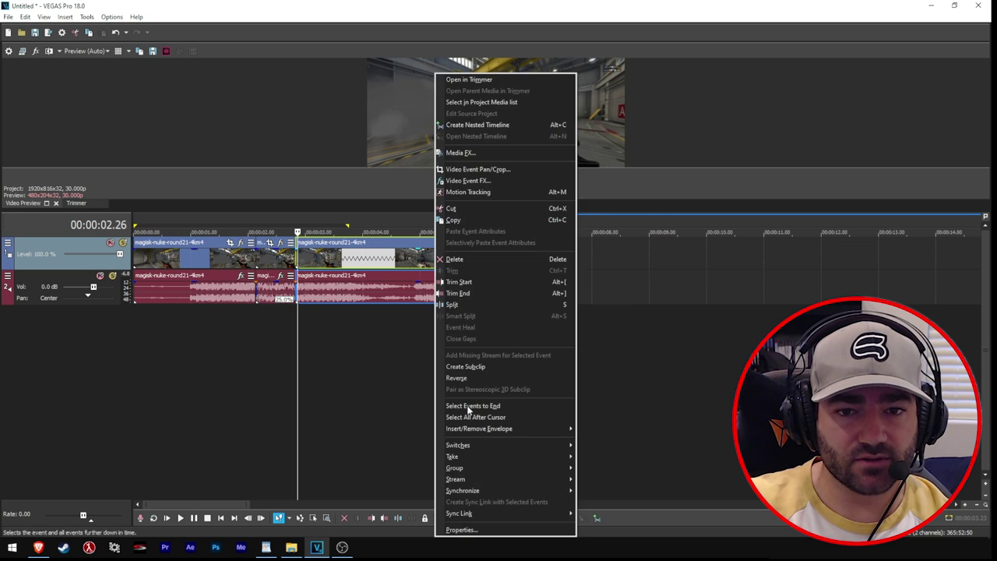
pyautogui.click(458, 530)
pyautogui.moveTo(483, 230); pyautogui.dragTo(388, 224)
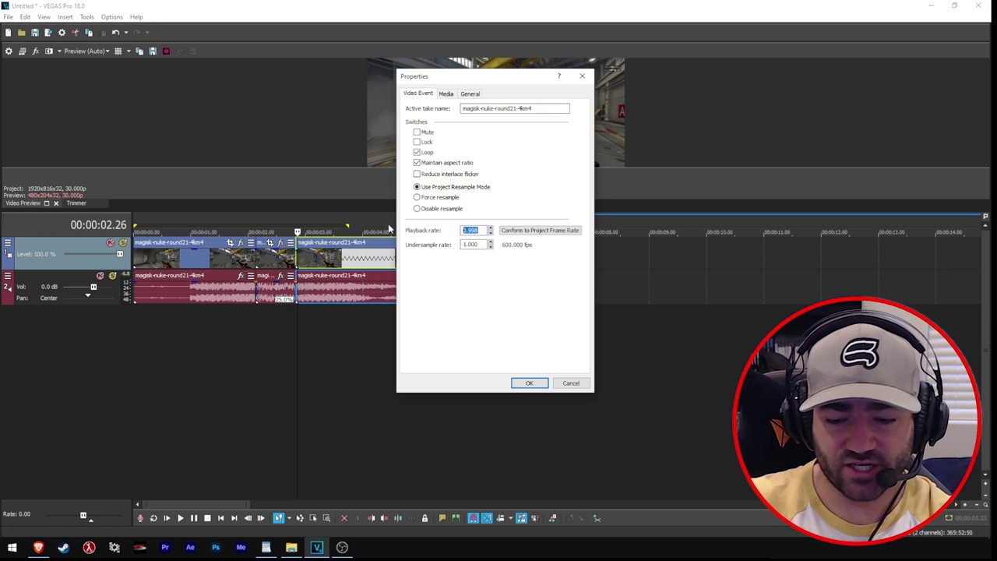
pyautogui.write('1')
pyautogui.click(529, 382)
# - Set the matching audio piece's time stretch method to None
pyautogui.rightClick(397, 303)
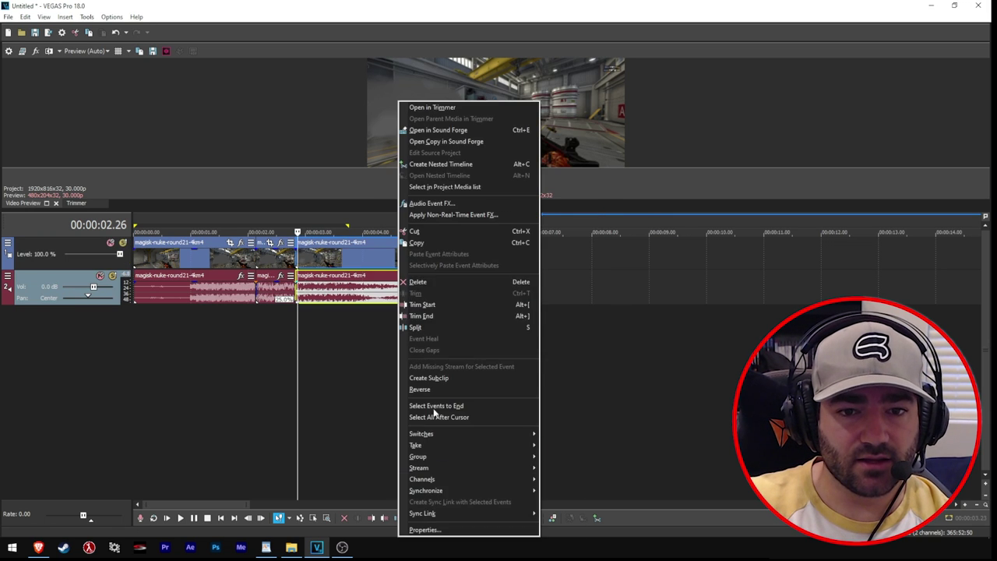
pyautogui.click(425, 529)
pyautogui.click(514, 226)
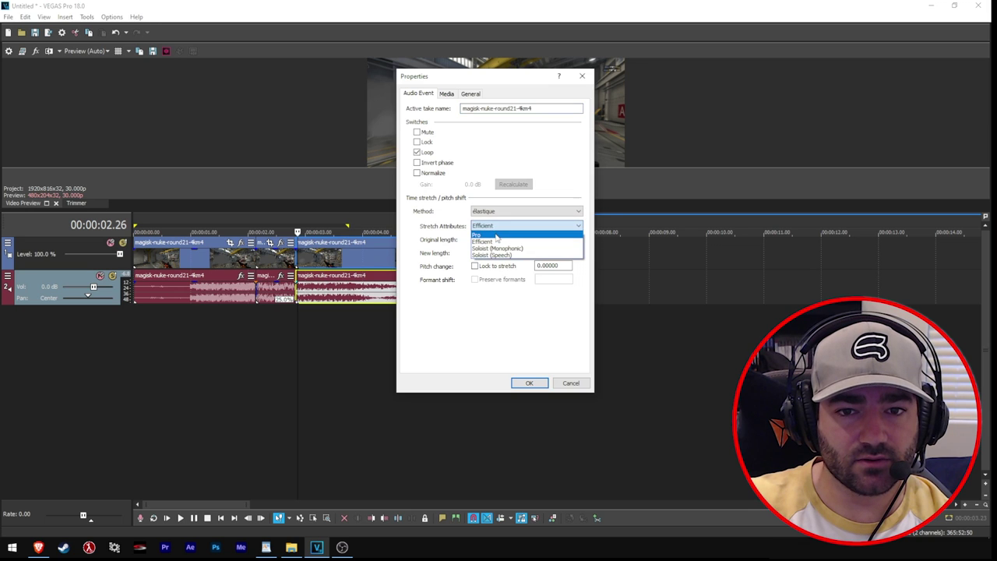
pyautogui.click(497, 236)
pyautogui.click(505, 212)
pyautogui.click(507, 219)
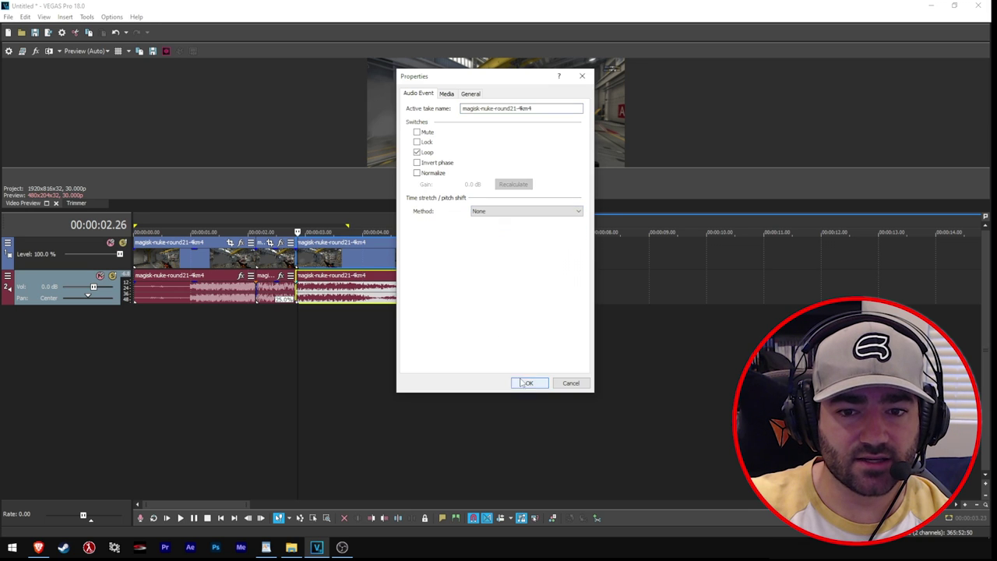
pyautogui.click(523, 382)
pyautogui.click(515, 324)
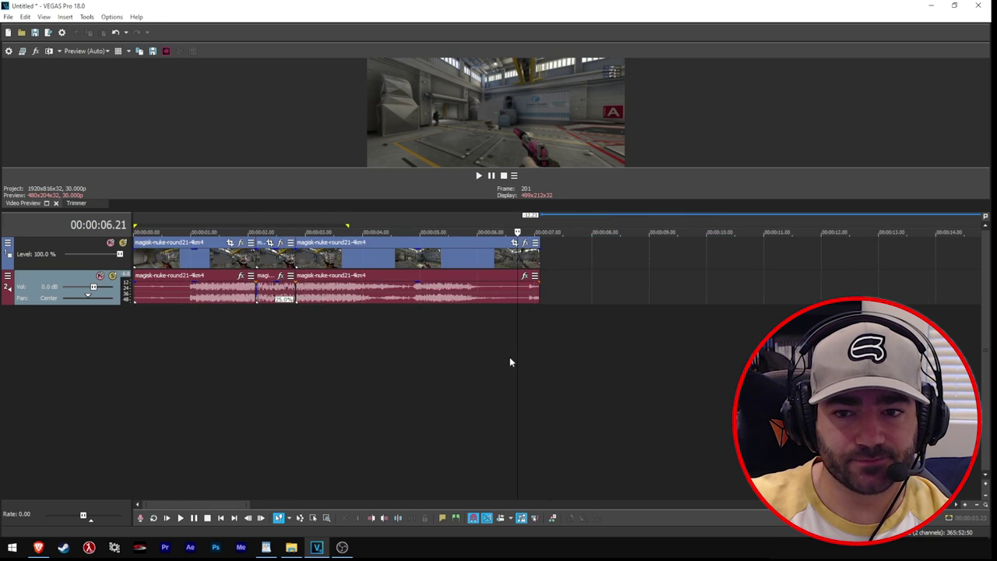
# - Enable Lock to stretch on the middle audio piece at about 2.15 s
pyautogui.click(262, 349)
pyautogui.scroll(2, 180, 343)
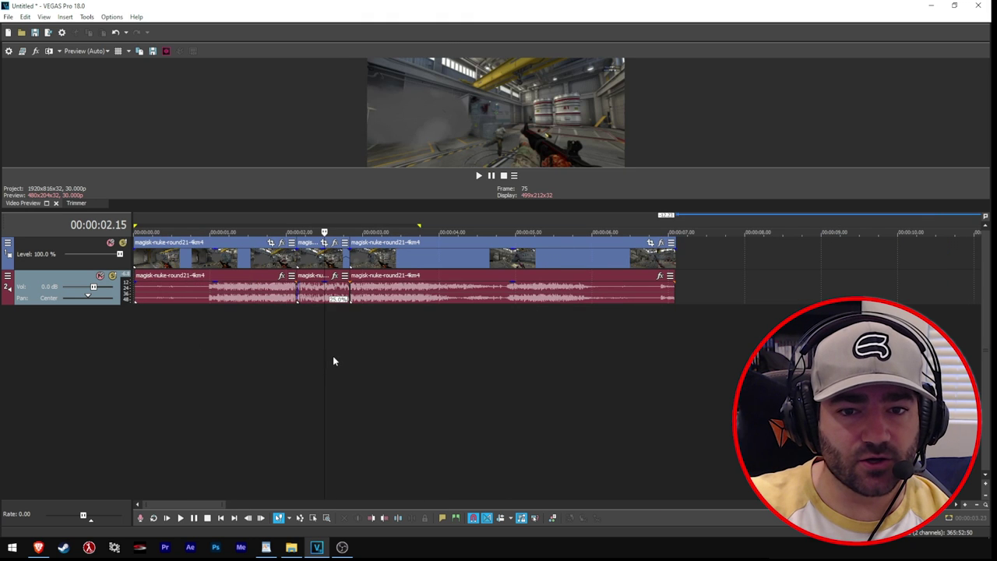
pyautogui.rightClick(304, 289)
pyautogui.click(374, 516)
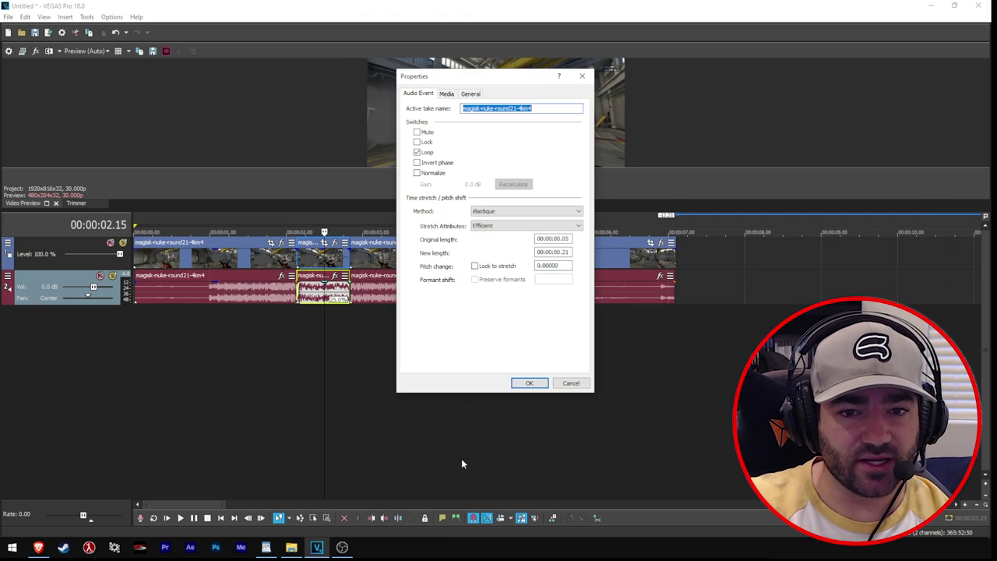
pyautogui.click(475, 266)
pyautogui.click(529, 382)
# - Play the edit back from near the start, then stop
pyautogui.click(225, 353)
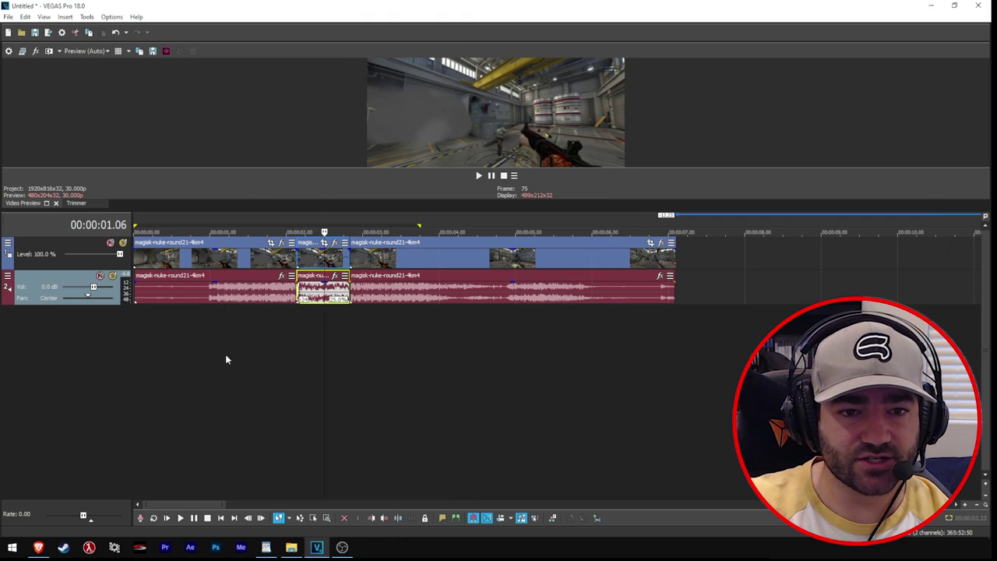
pyautogui.click(170, 366)
pyautogui.press('space')
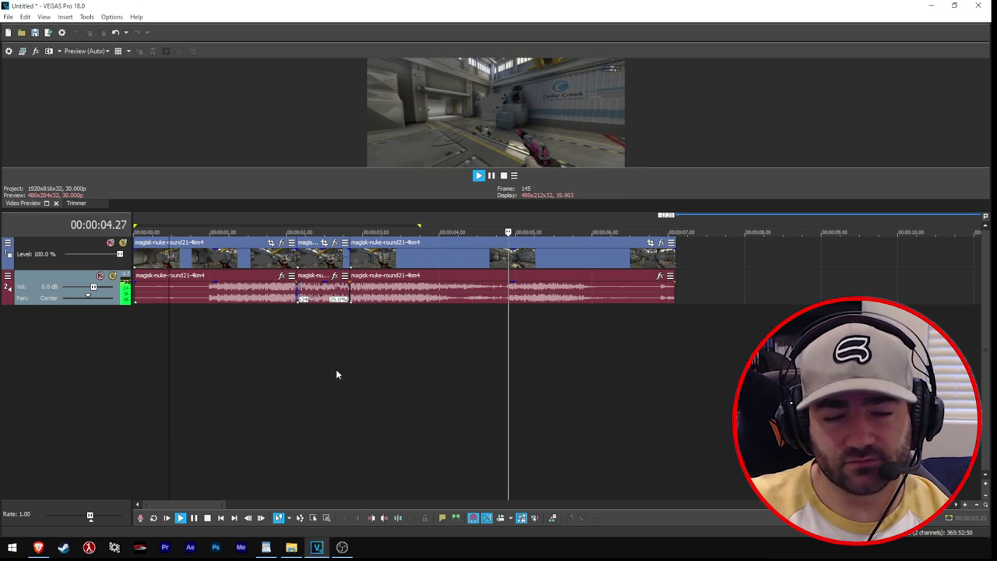
pyautogui.press('space')
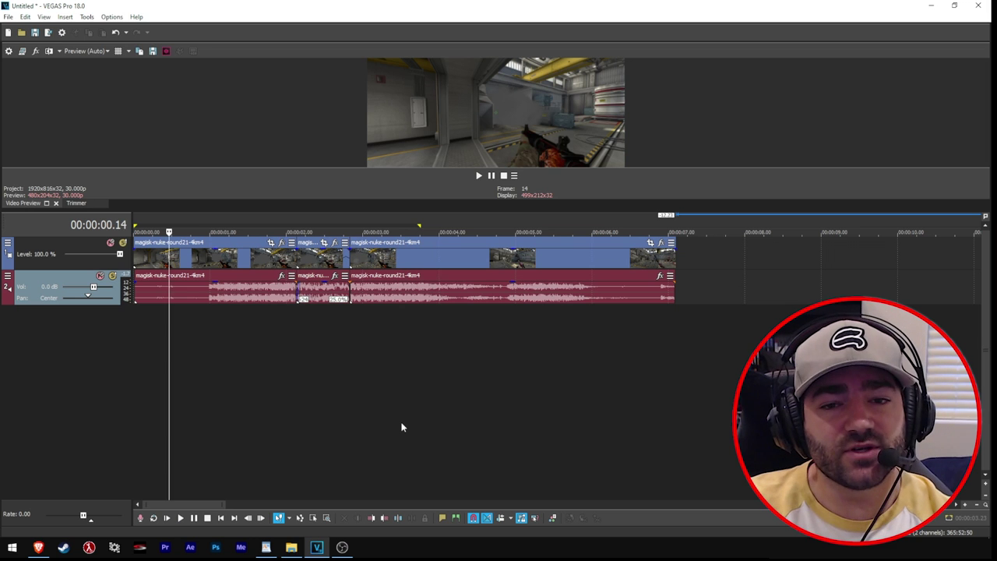
# - Delete the short middle piece and the later split piece of the clip
pyautogui.click(315, 259)
pyautogui.press('Delete')
pyautogui.click(401, 260)
pyautogui.press('Delete')
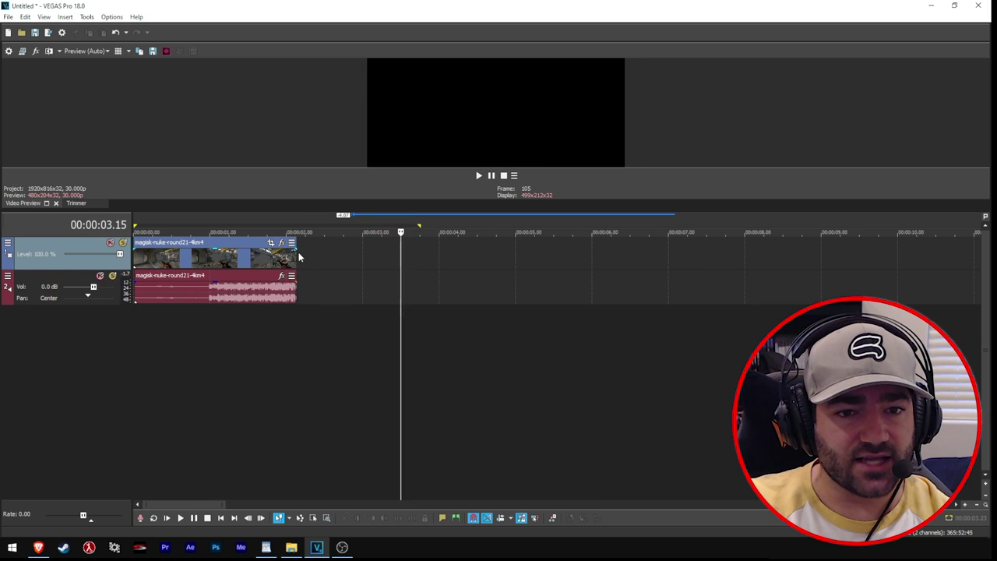
# - Extend the first clip back out to about 00:00:06.15 and select its video event
pyautogui.moveTo(291, 268); pyautogui.dragTo(639, 275)
pyautogui.click(375, 293)
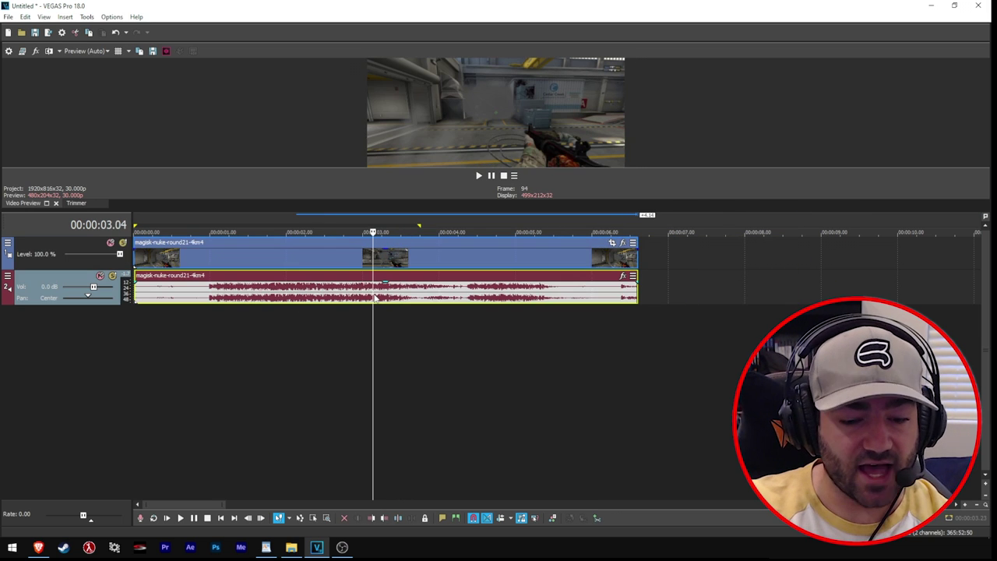
pyautogui.click(335, 264)
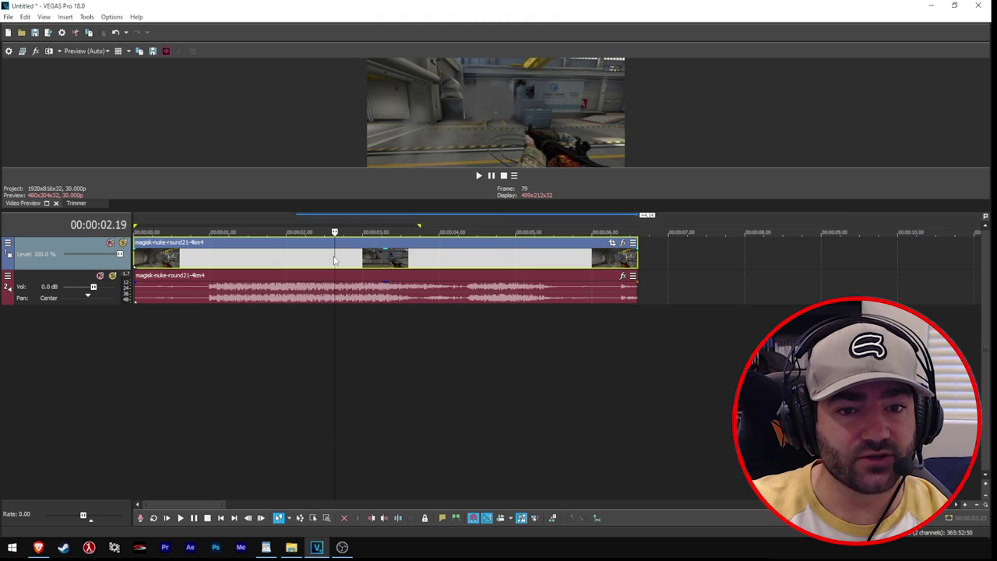
pyautogui.click(247, 257)
# - Add a velocity envelope to the gameplay video event
pyautogui.click(226, 264)
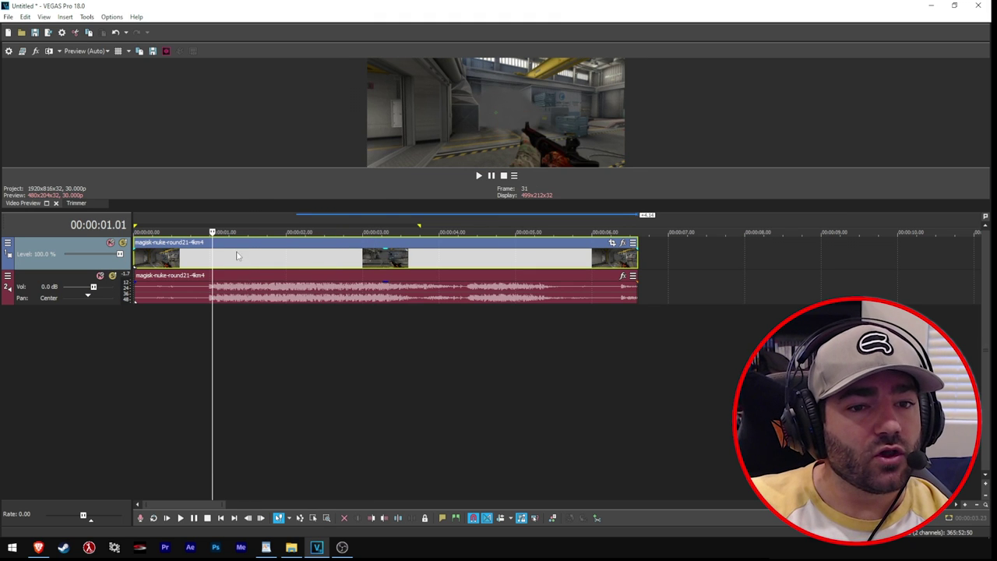
pyautogui.rightClick(240, 257)
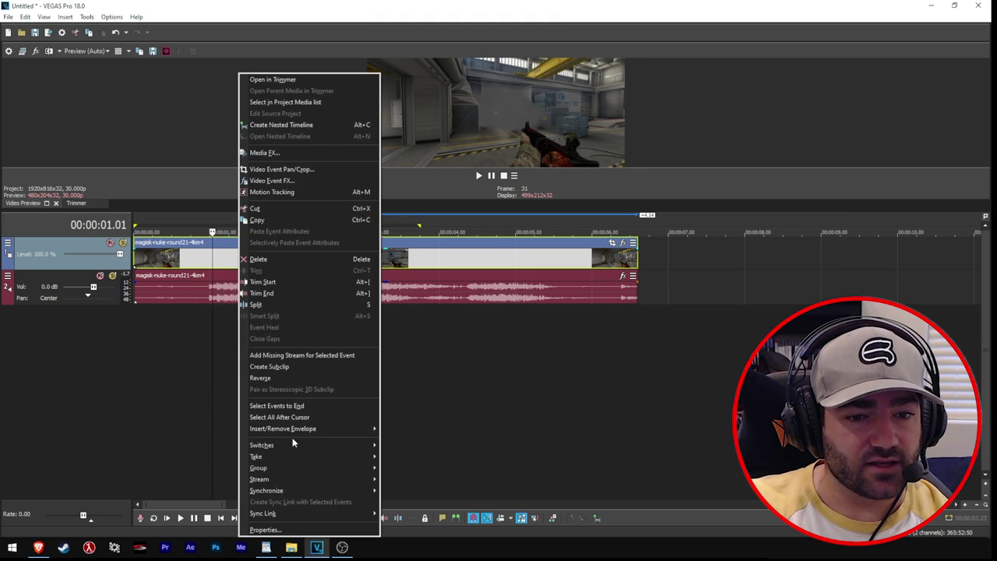
pyautogui.moveTo(293, 433)
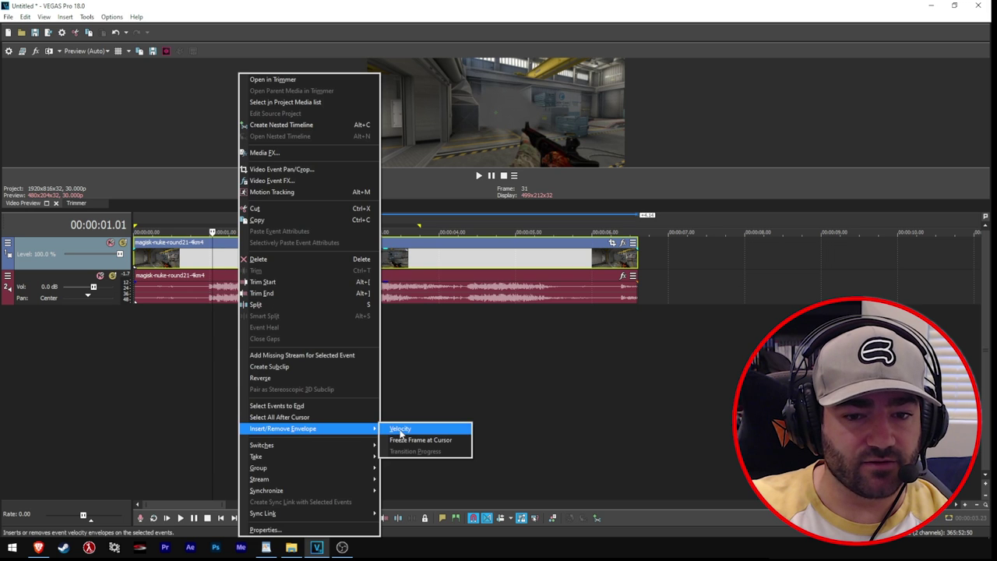
pyautogui.click(396, 431)
# - Position the playhead at about 2.273 s on the velocity envelope
pyautogui.scroll(3, 211, 338)
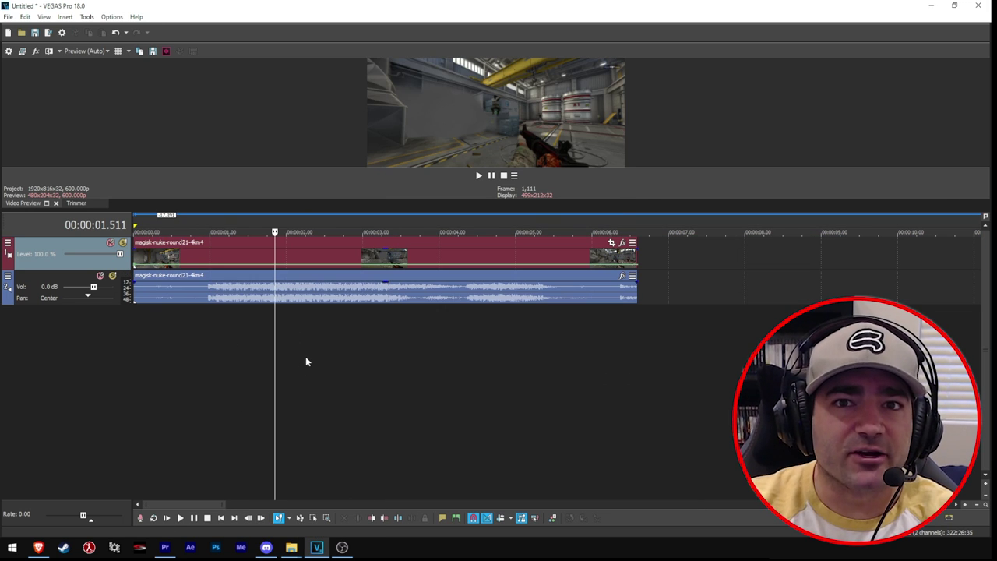
pyautogui.click(489, 349)
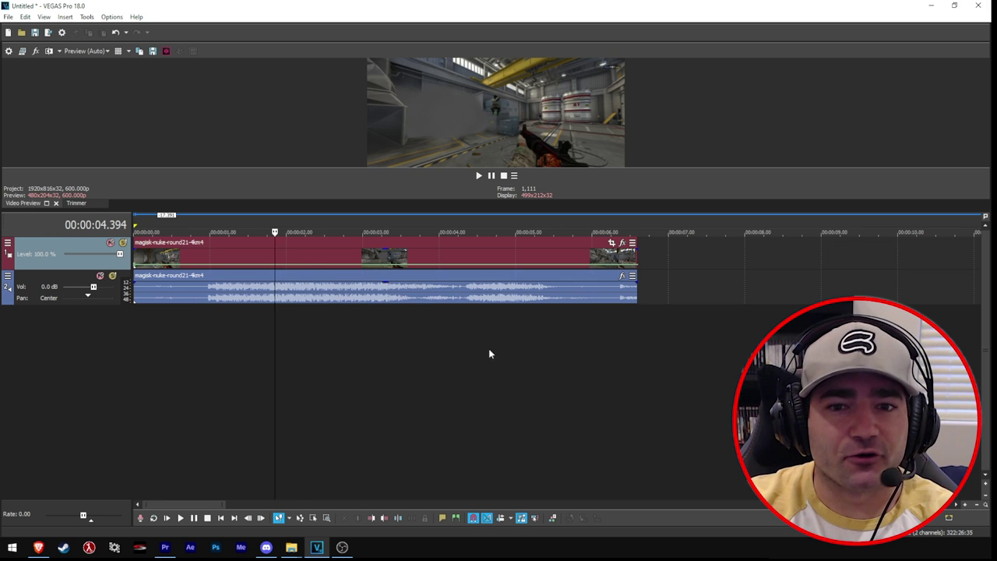
pyautogui.scroll(-3, 573, 353)
pyautogui.scroll(3, 327, 363)
pyautogui.click(407, 350)
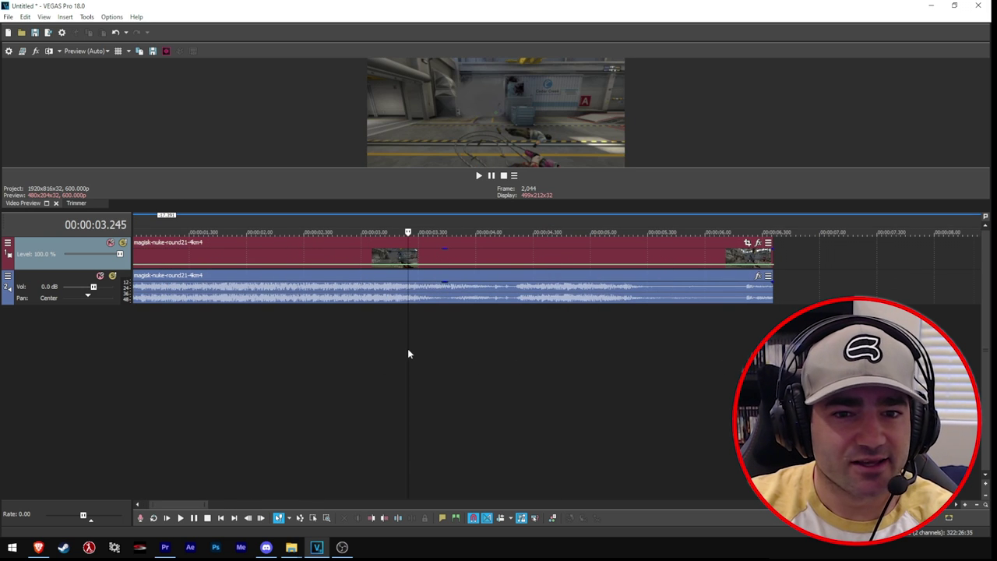
pyautogui.scroll(-1, 407, 348)
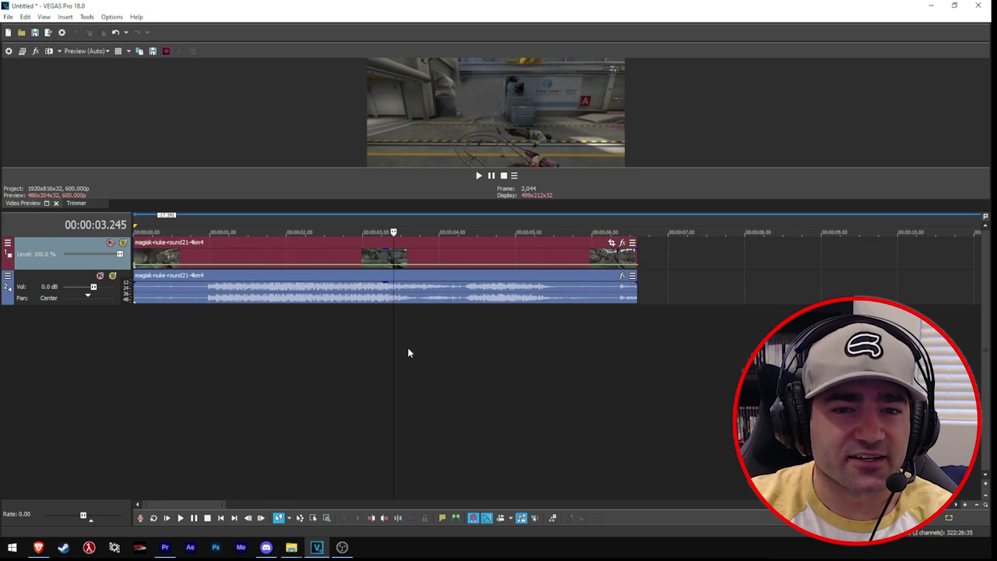
pyautogui.click(330, 357)
pyautogui.scroll(-1, 330, 336)
pyautogui.scroll(2, 372, 291)
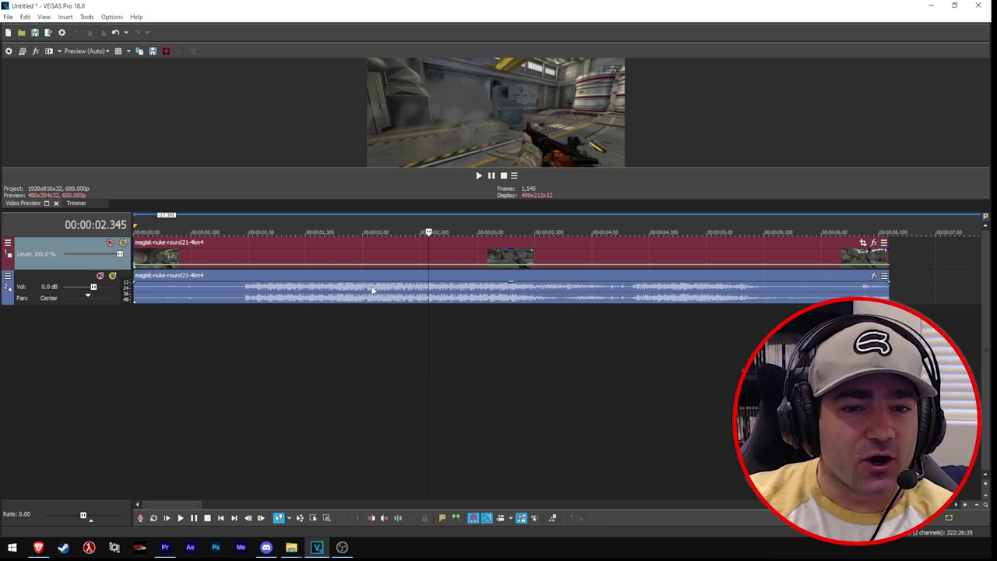
pyautogui.rightClick(418, 271)
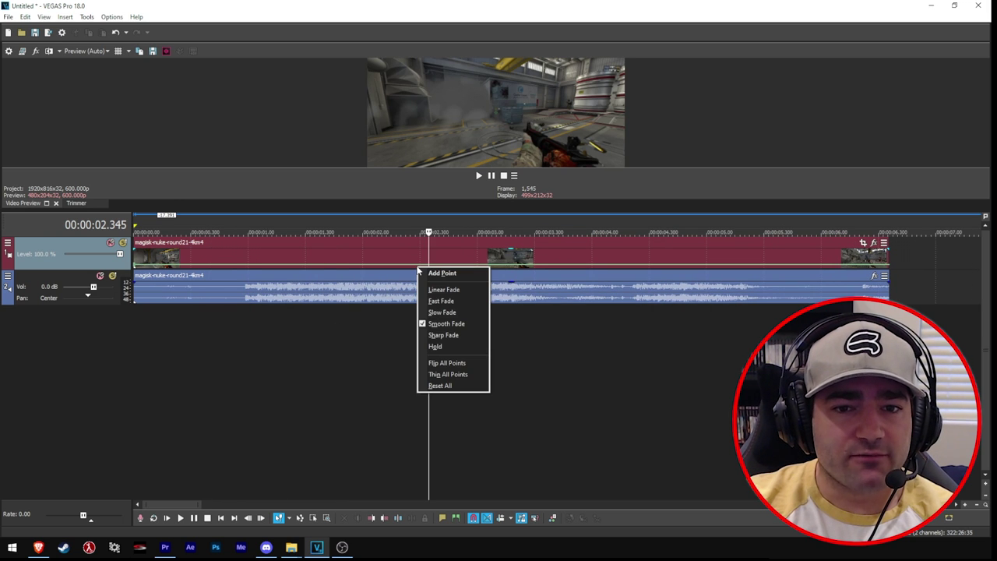
pyautogui.click(408, 256)
pyautogui.click(390, 379)
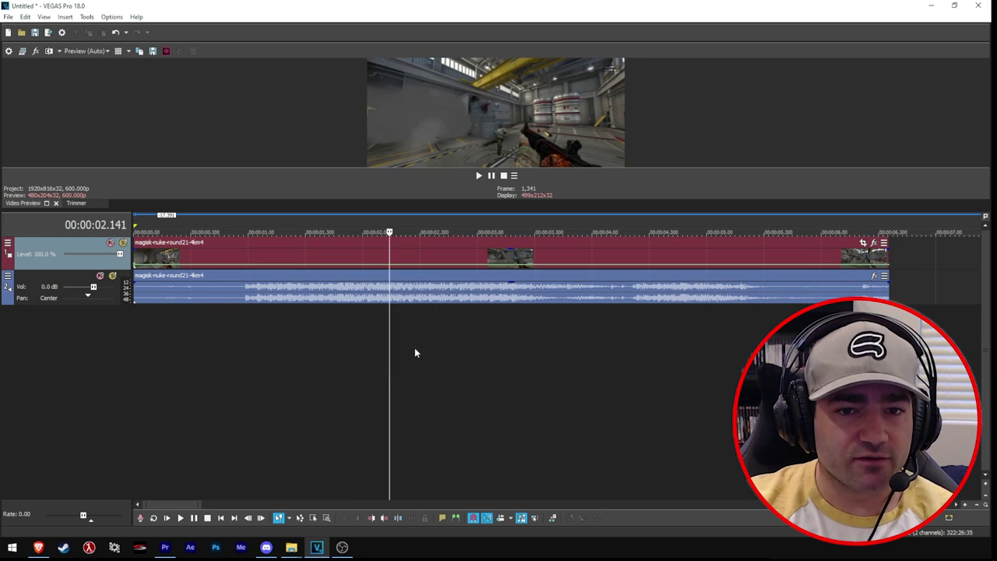
pyautogui.click(414, 347)
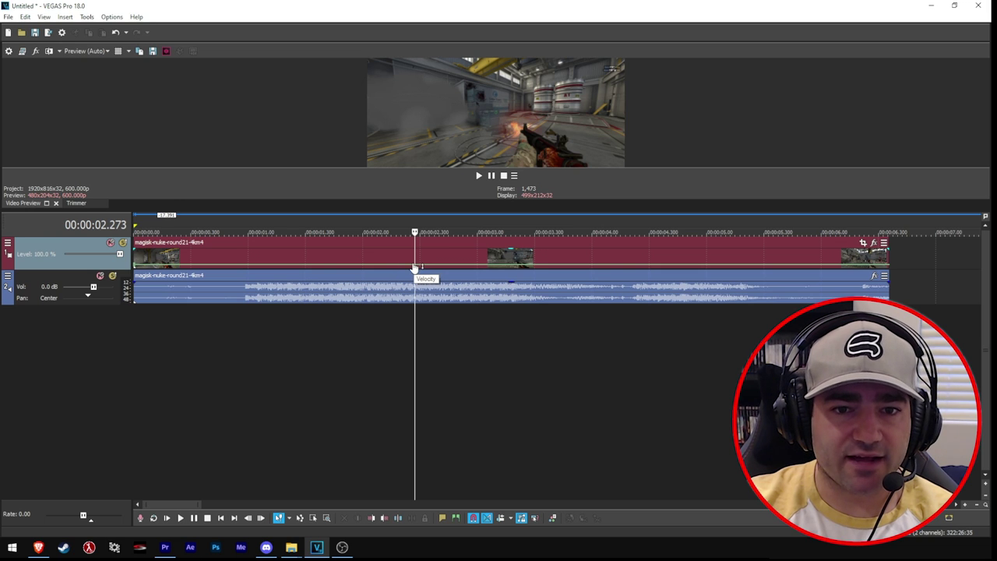
# - Add a velocity point at 2.27 s and set it to maximum forward velocity
pyautogui.rightClick(416, 268)
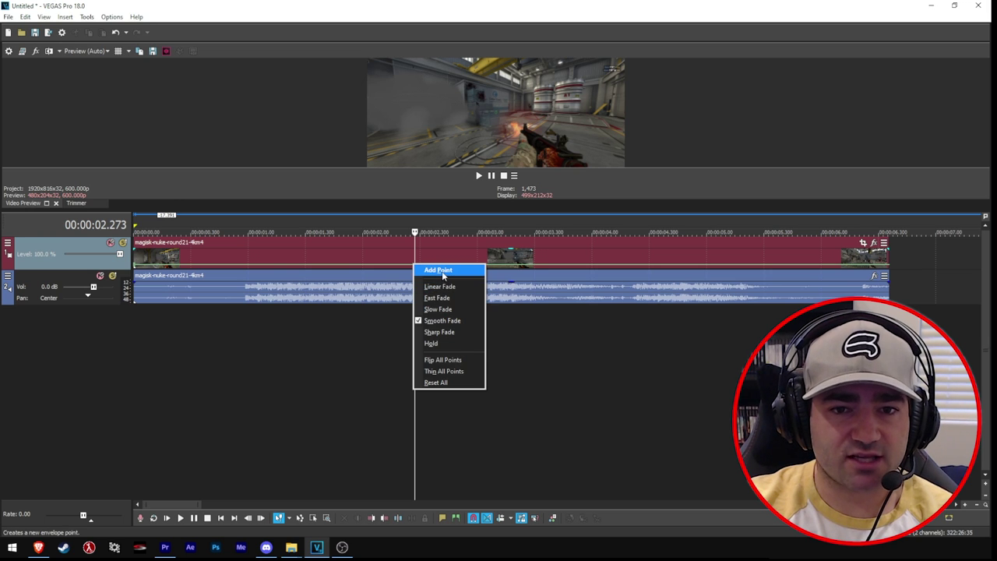
pyautogui.click(441, 275)
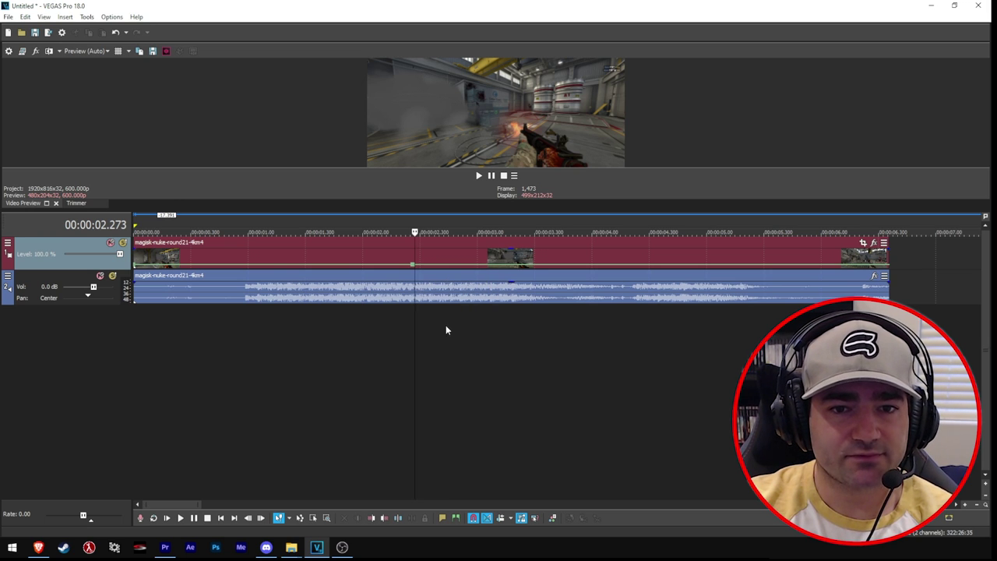
pyautogui.rightClick(412, 268)
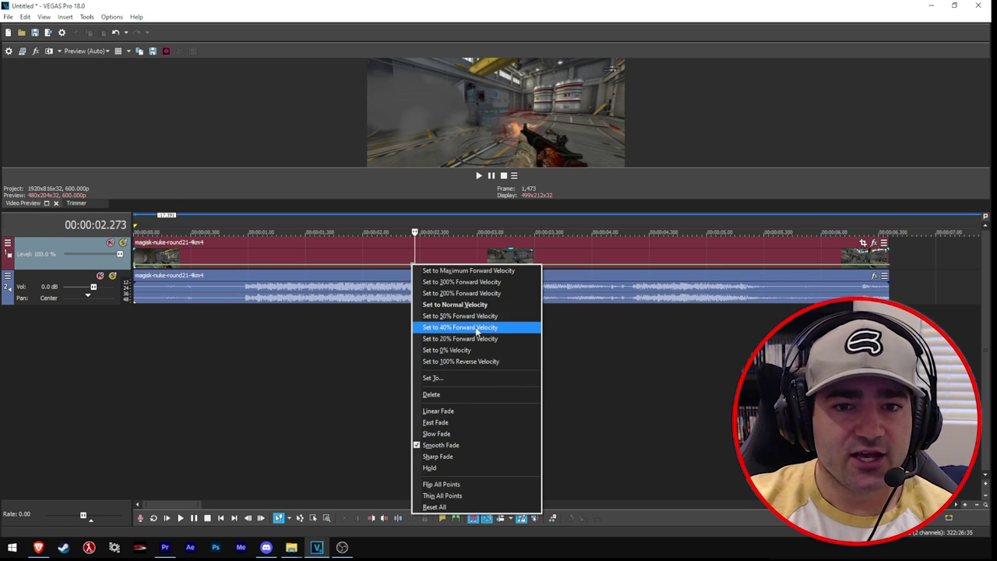
pyautogui.click(489, 271)
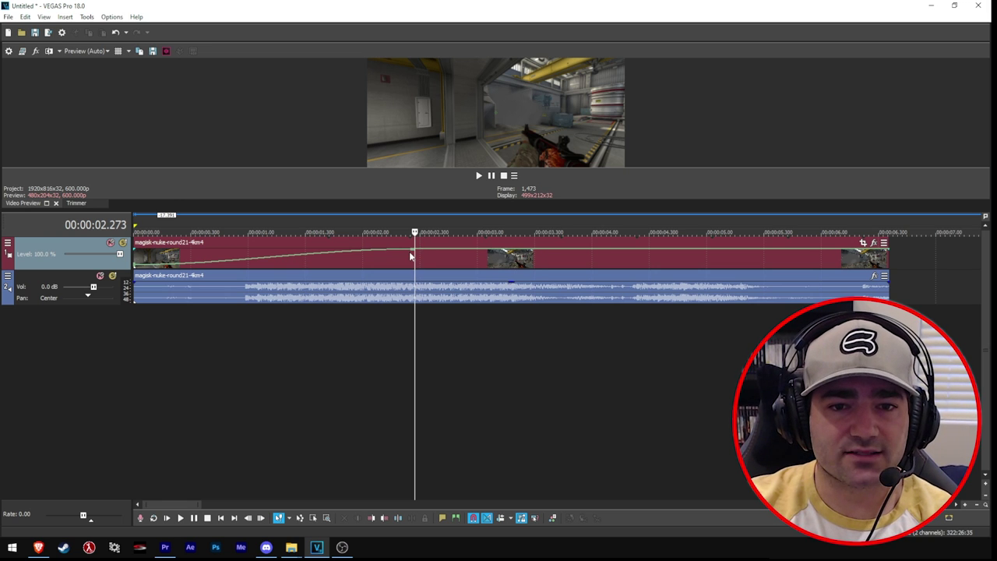
# - Undo the maximum-velocity changes and return the playhead to about 2.27 s
pyautogui.rightClick(413, 253)
pyautogui.click(460, 347)
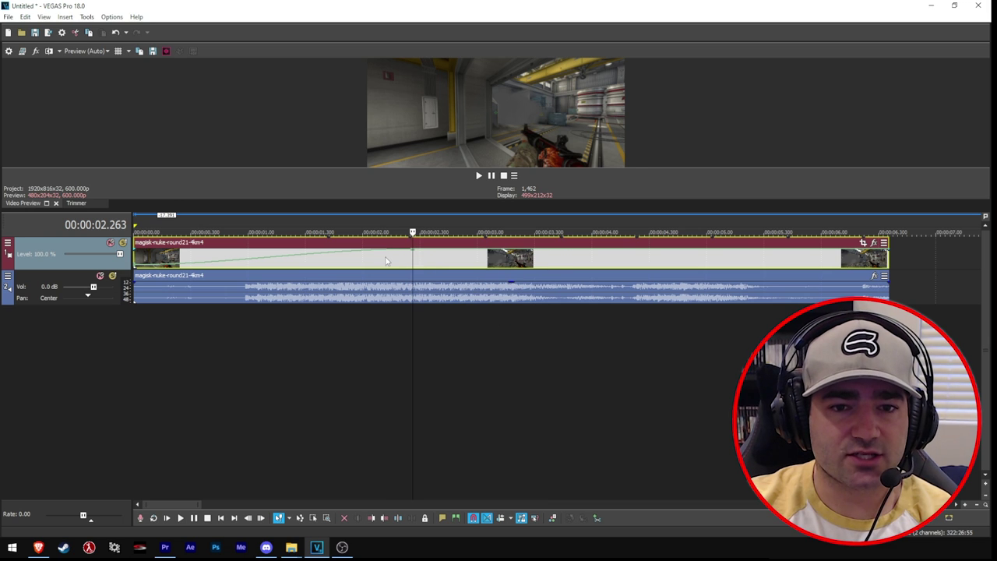
pyautogui.click(385, 261)
pyautogui.click(415, 267)
pyautogui.hotkey('ctrl', 'z')
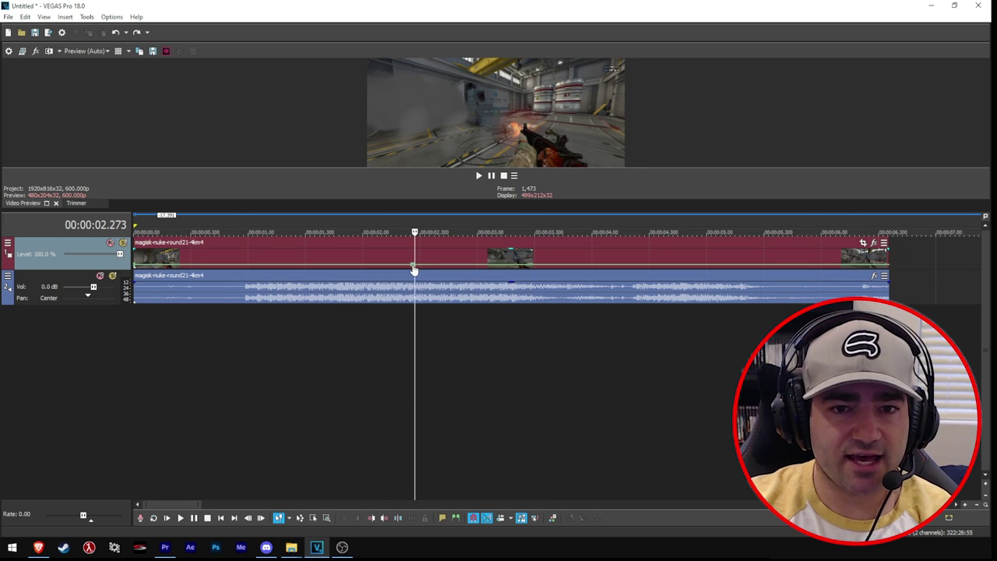
pyautogui.click(415, 262)
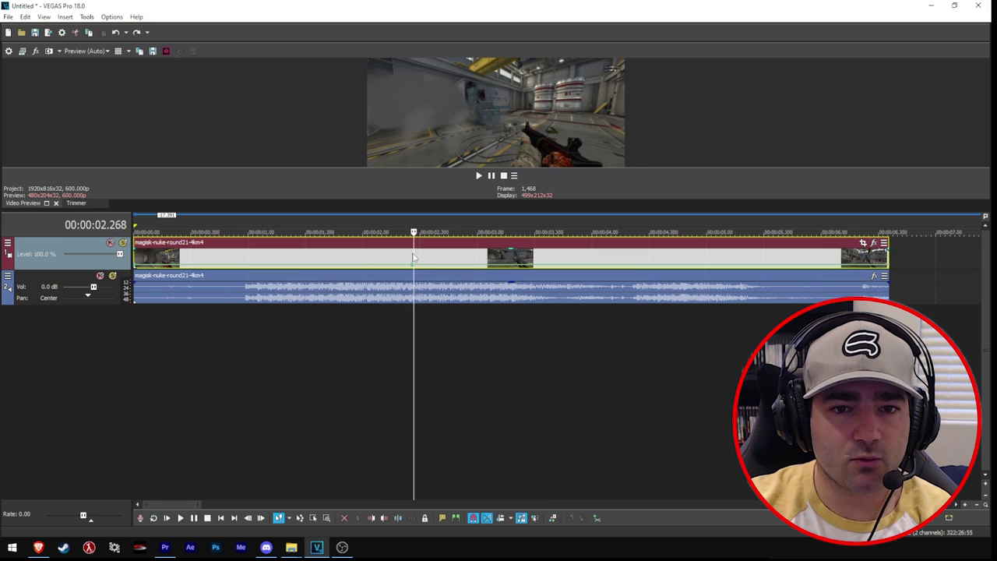
pyautogui.doubleClick(413, 253)
pyautogui.click(414, 254)
# - Delete the old velocity point and add a fresh one at about 2.27 s
pyautogui.rightClick(413, 264)
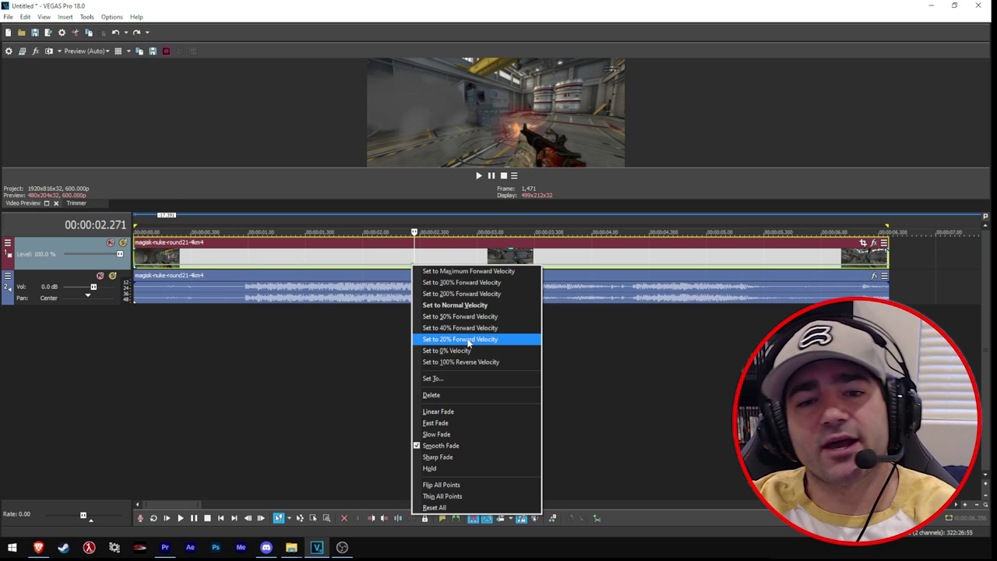
pyautogui.click(440, 395)
pyautogui.rightClick(412, 267)
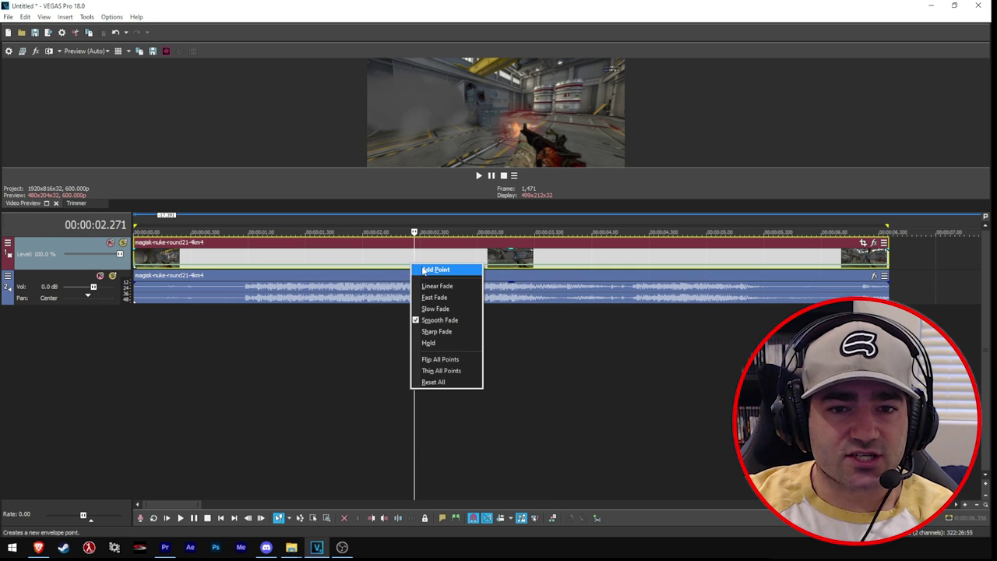
pyautogui.click(423, 269)
pyautogui.rightClick(413, 269)
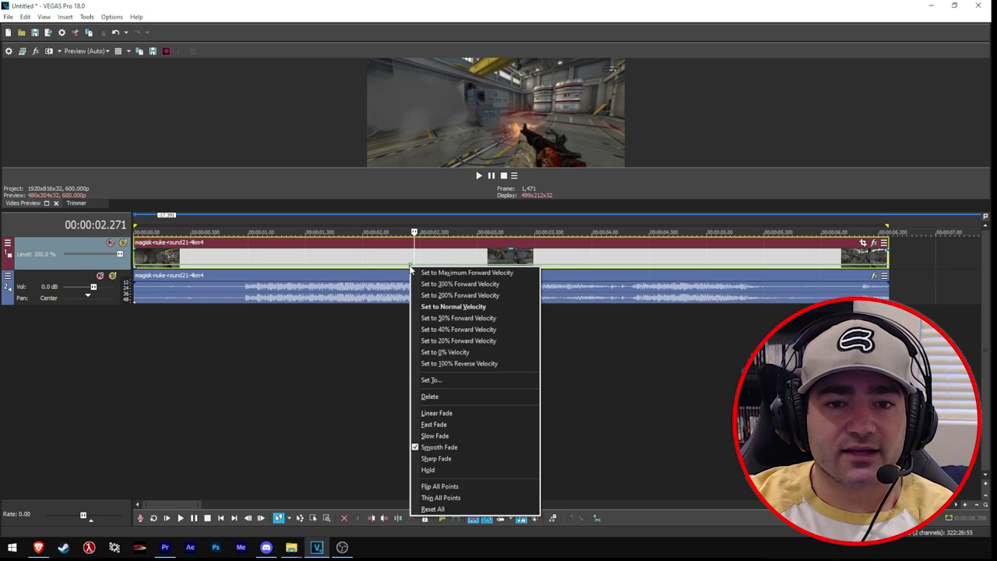
# - Set the new velocity point to exactly -90 % using Set To..
pyautogui.click(446, 380)
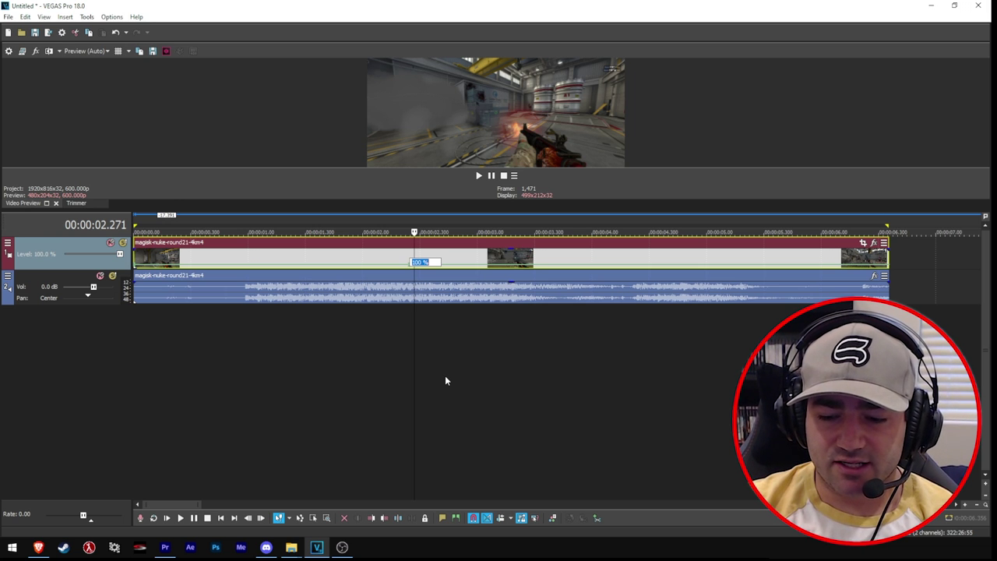
pyautogui.write('25')
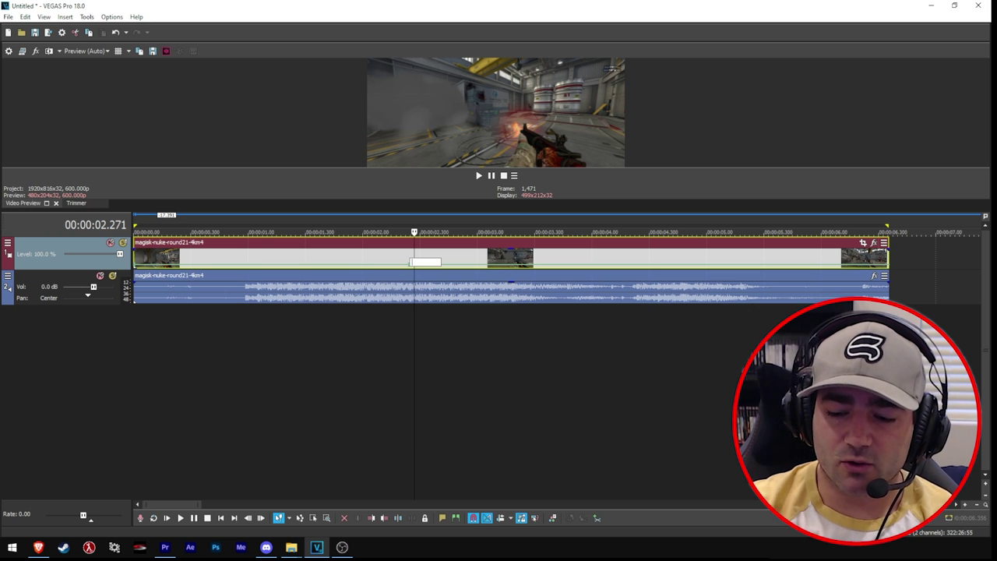
pyautogui.press('BackSpace')
pyautogui.press('BackSpace')
pyautogui.write('-90')
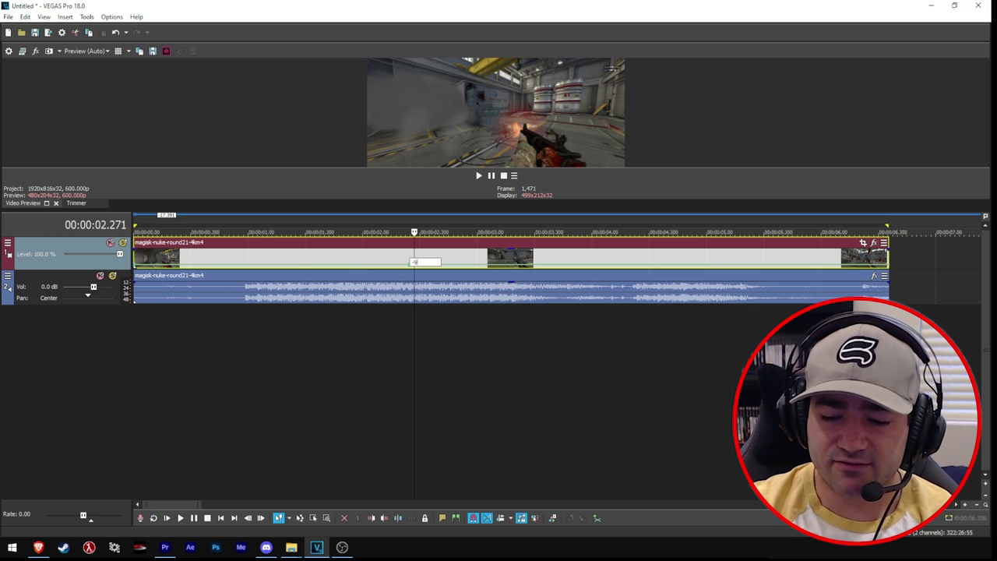
pyautogui.press('BackSpace')
pyautogui.press('BackSpace')
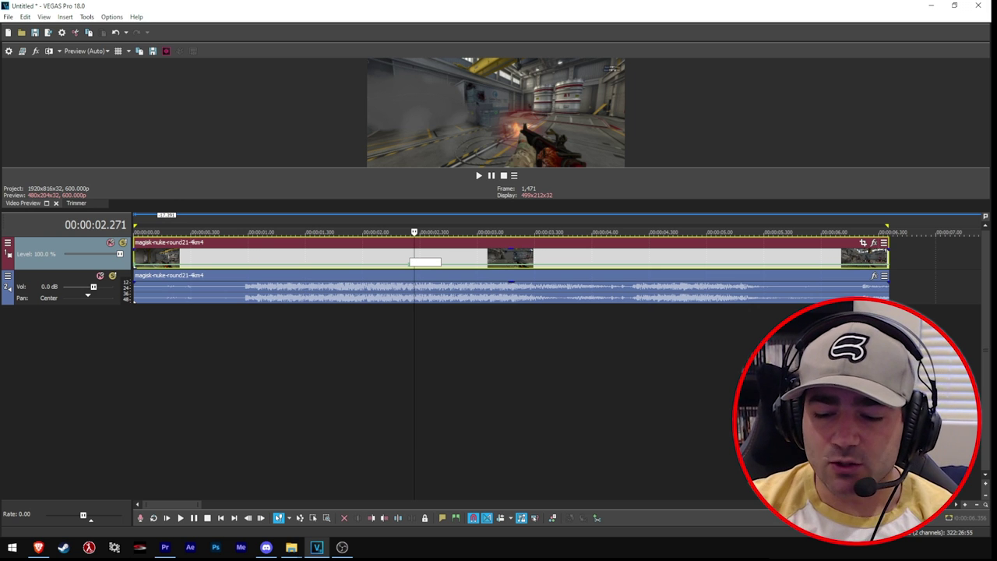
pyautogui.write('-90.5')
pyautogui.press('Return')
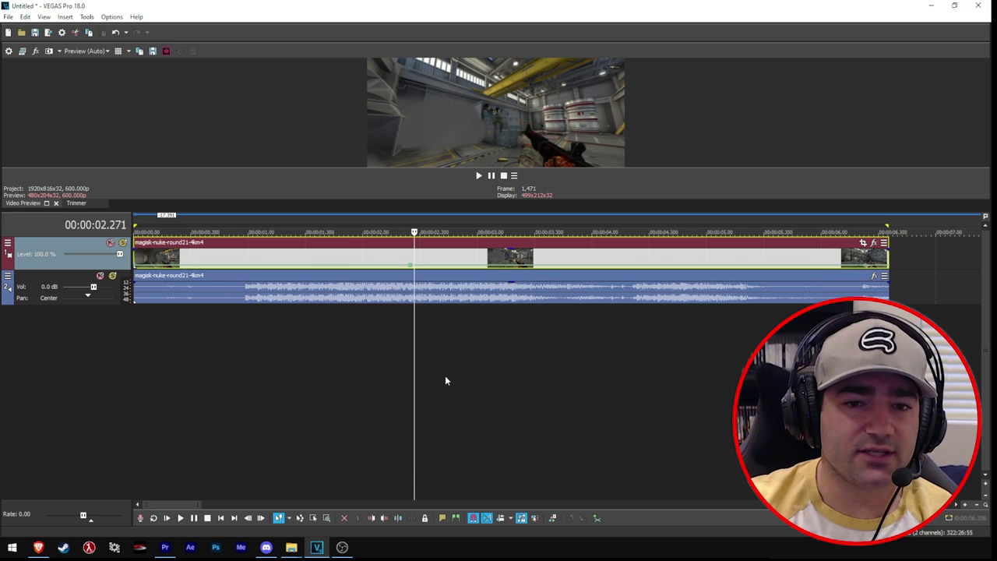
pyautogui.rightClick(410, 267)
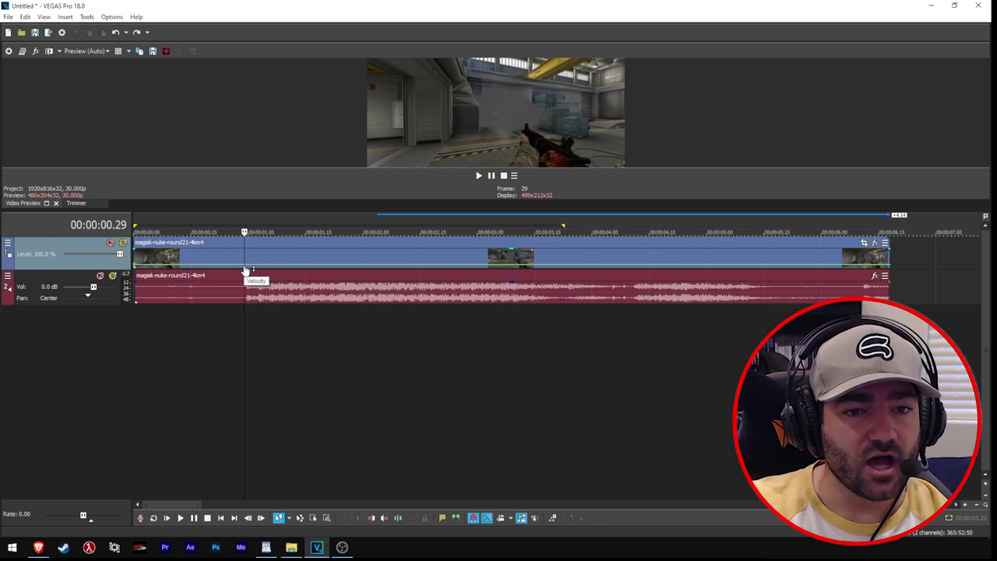
# - Add a velocity point at 2.03 s, frame 63
pyautogui.click(324, 348)
pyautogui.click(357, 345)
pyautogui.scroll(4, 359, 354)
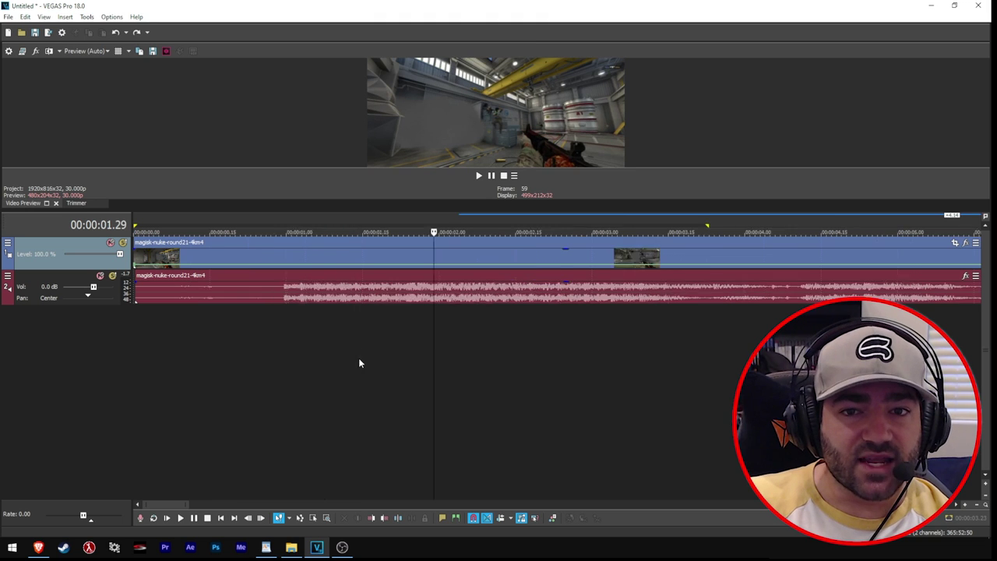
pyautogui.click(566, 382)
pyautogui.scroll(-2, 574, 379)
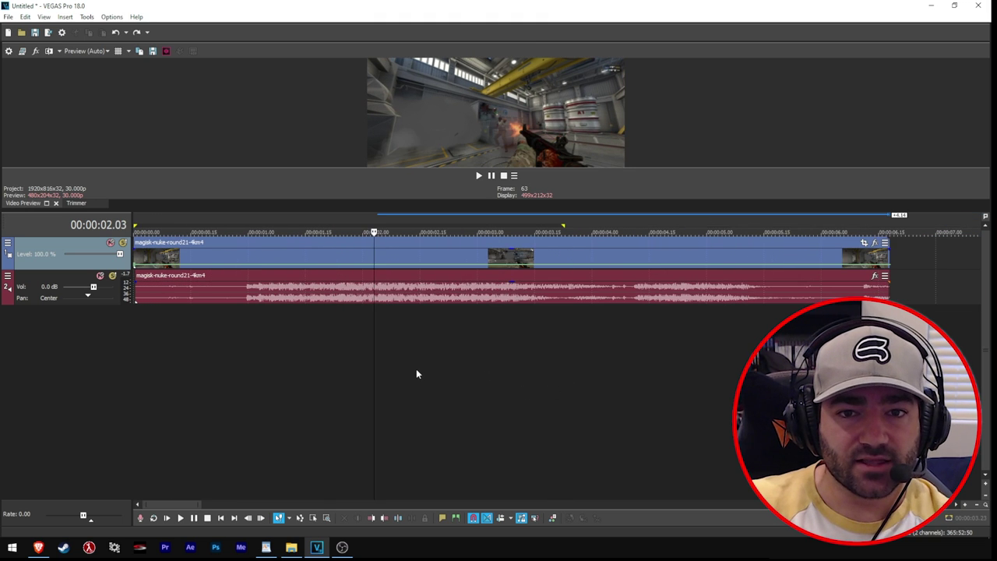
pyautogui.rightClick(375, 267)
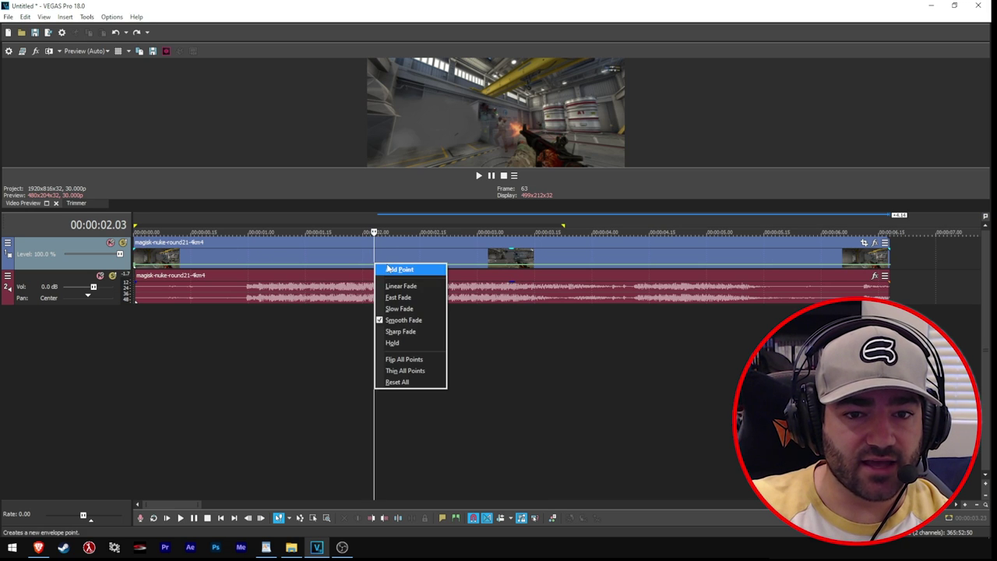
pyautogui.click(388, 269)
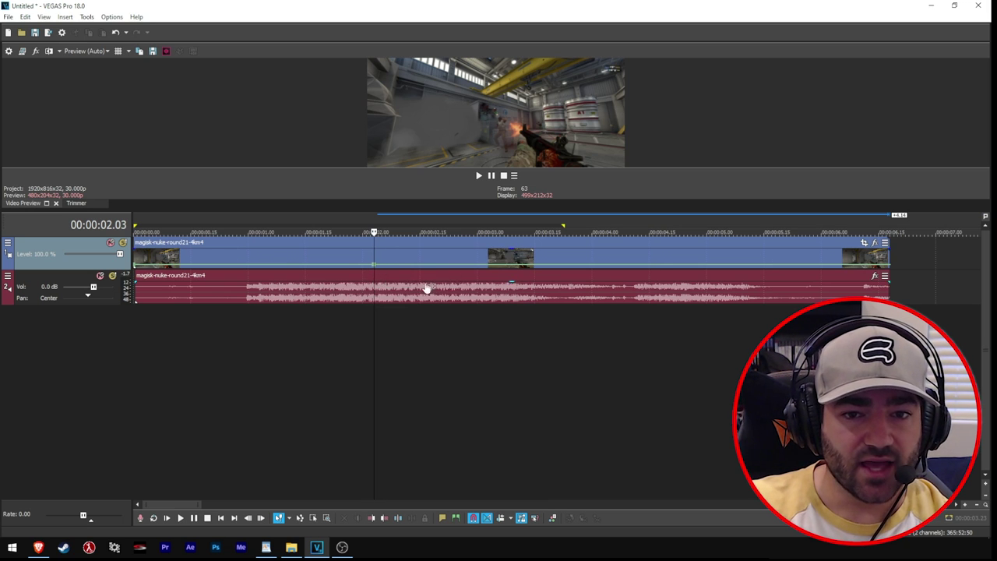
# - Make the video track taller and add a second velocity point at 2.07 s
pyautogui.scroll(2, 425, 288)
pyautogui.moveTo(115, 265); pyautogui.dragTo(502, 333)
pyautogui.scroll(-2, 502, 333)
pyautogui.click(389, 319)
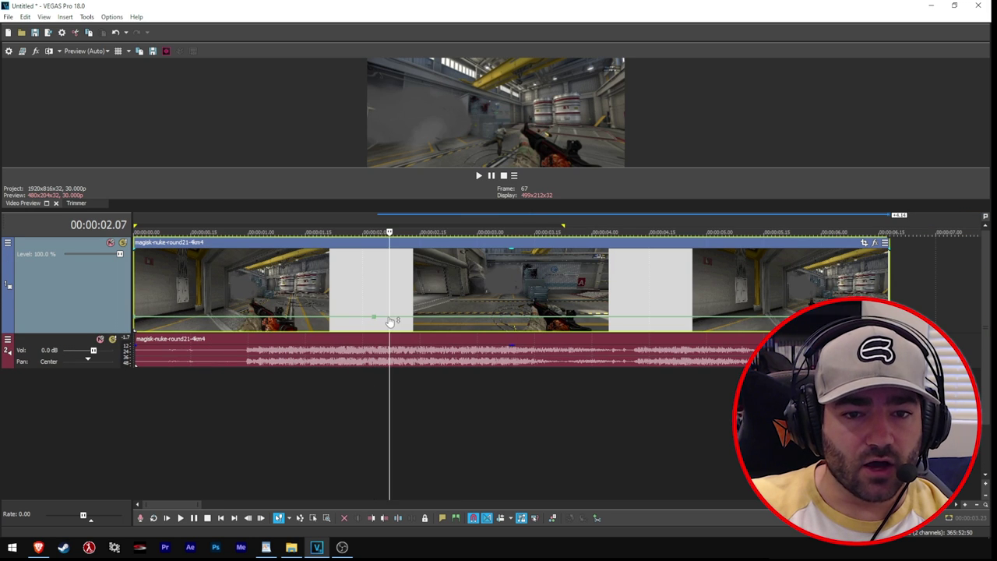
pyautogui.rightClick(389, 317)
pyautogui.click(404, 328)
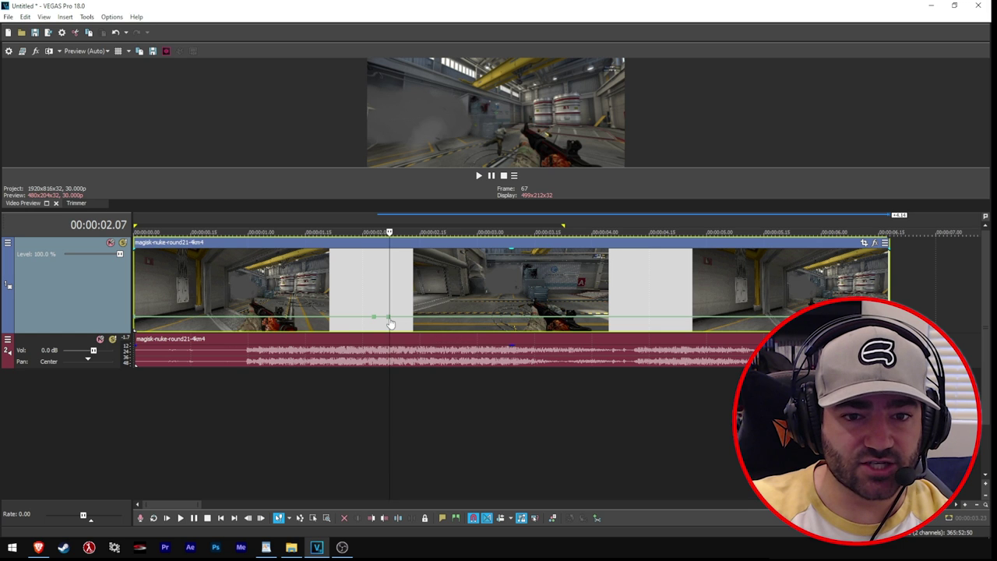
# - Set the 2.07 s velocity point to exactly 40 %
pyautogui.moveTo(391, 323); pyautogui.dragTo(391, 333)
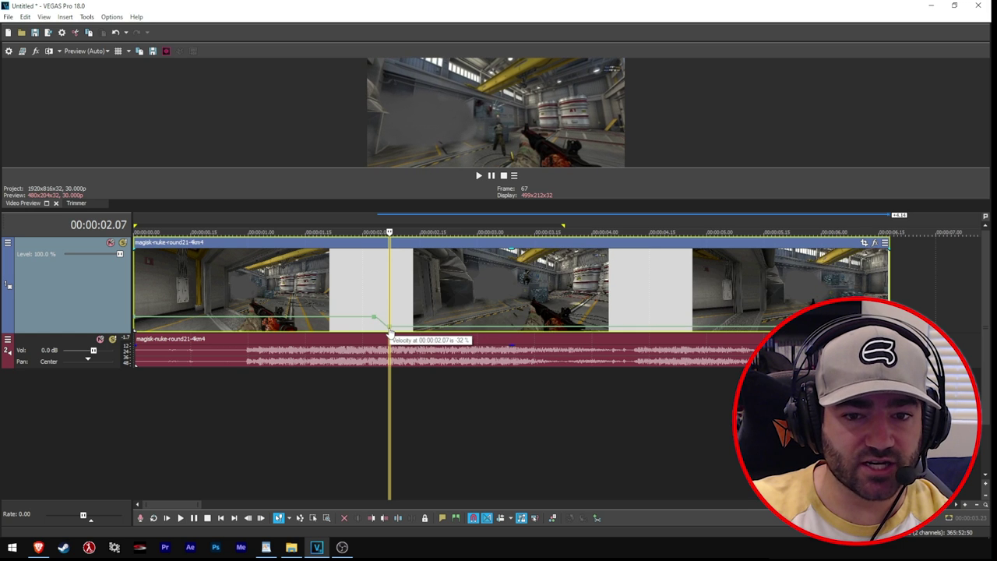
pyautogui.rightClick(390, 333)
pyautogui.click(442, 206)
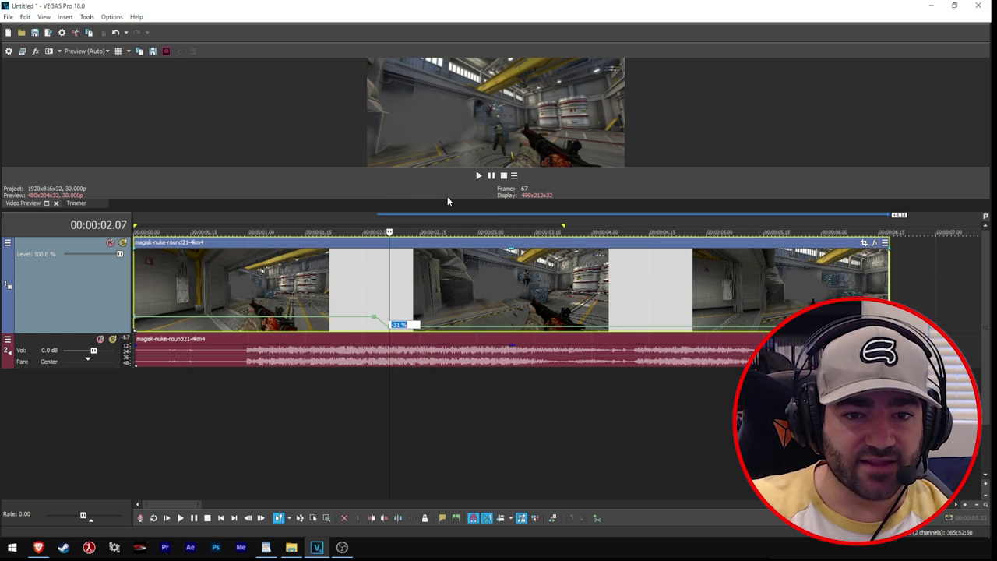
pyautogui.write('40')
pyautogui.press('Return')
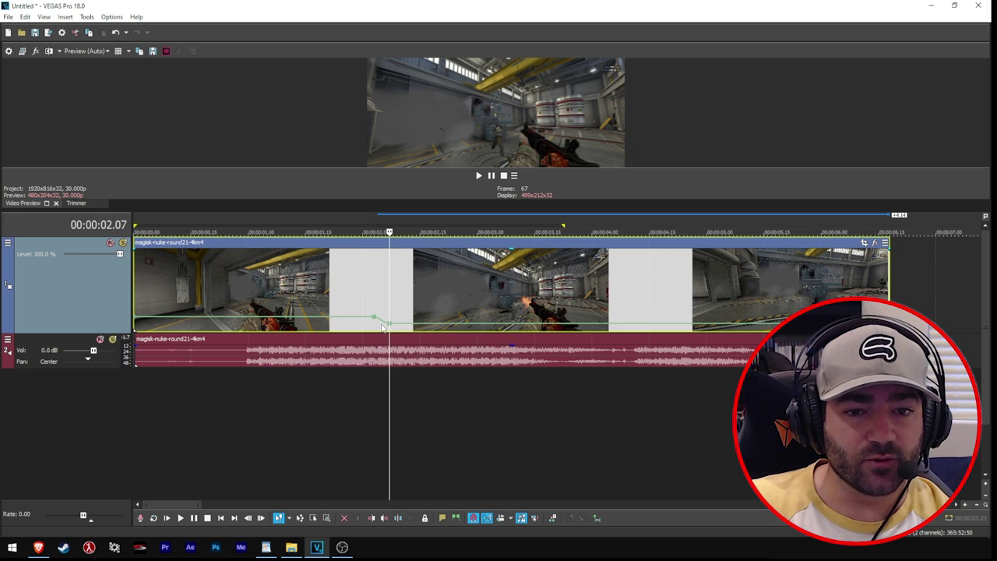
pyautogui.scroll(-3, 468, 301)
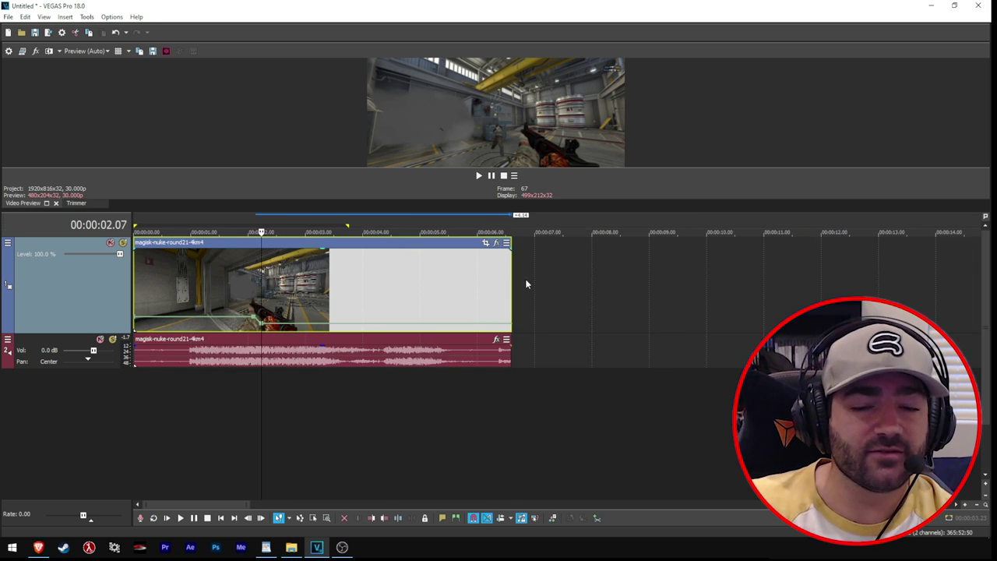
pyautogui.scroll(3, 319, 287)
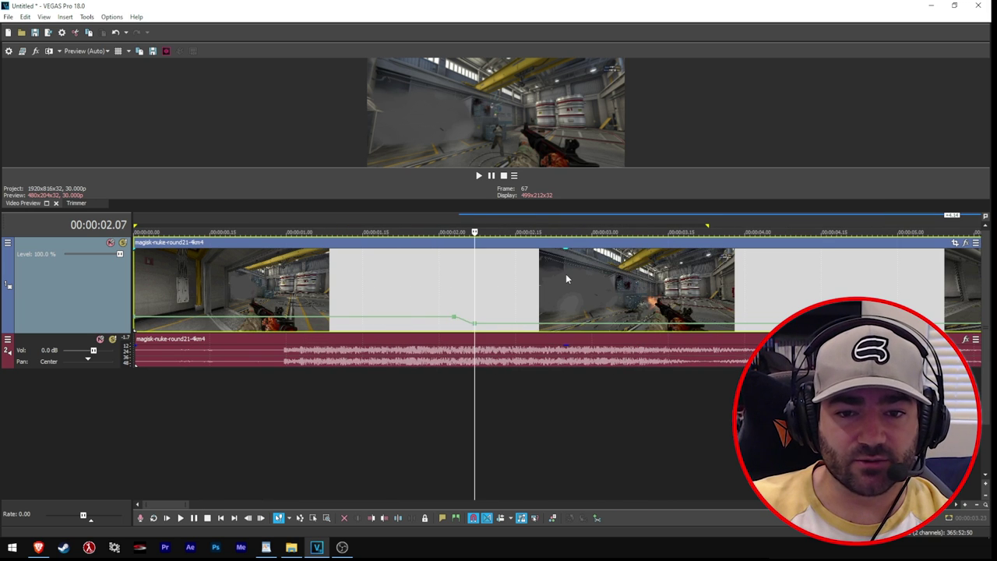
pyautogui.scroll(-2, 566, 274)
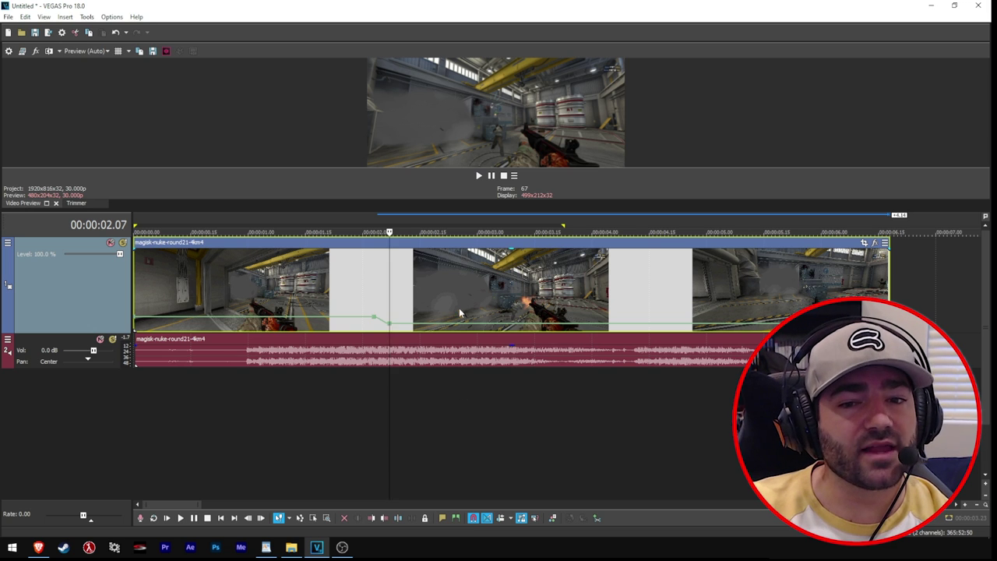
# - Check the clip's properties, then place the playhead at 02.07 on the ramp point
pyautogui.rightClick(512, 282)
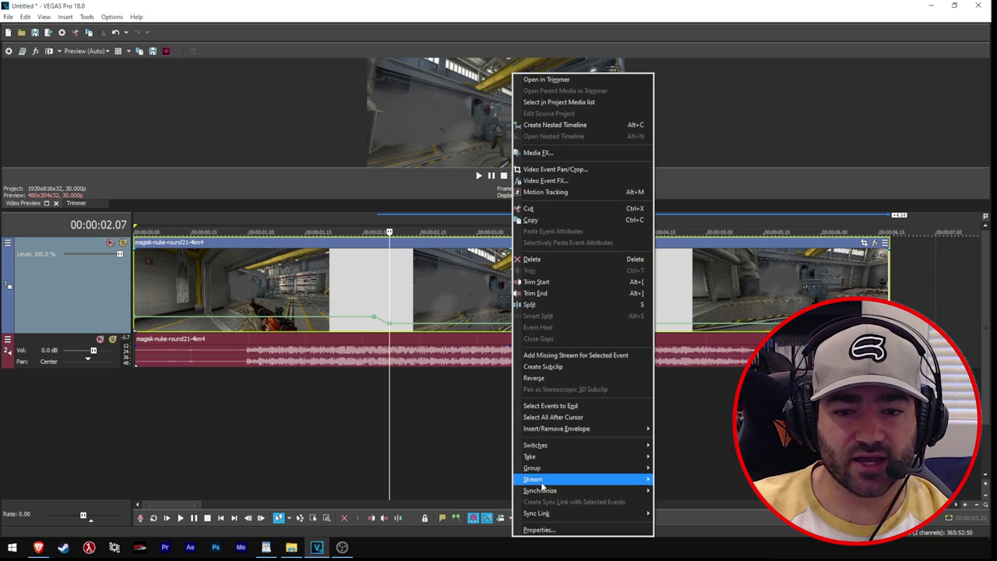
pyautogui.click(542, 529)
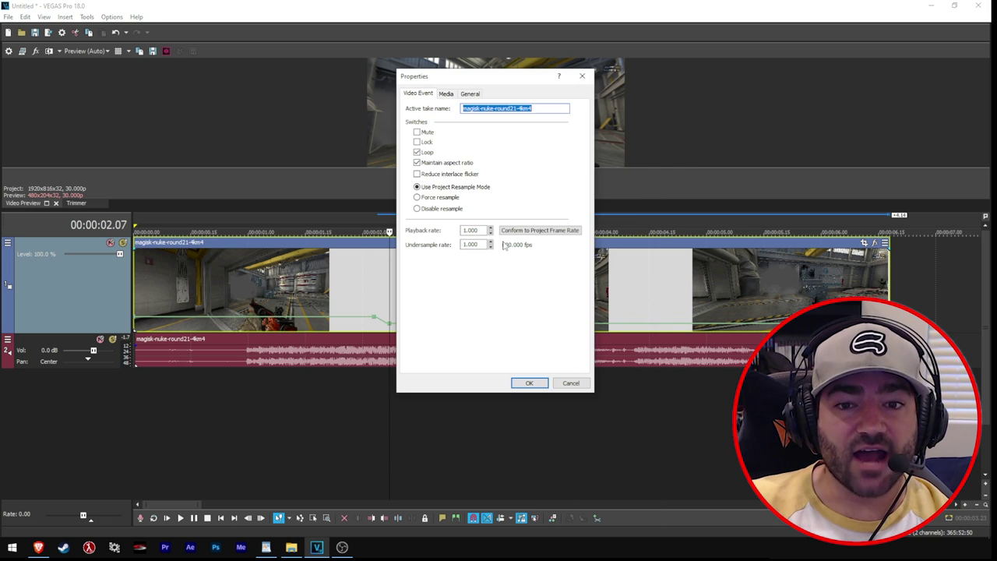
pyautogui.click(529, 382)
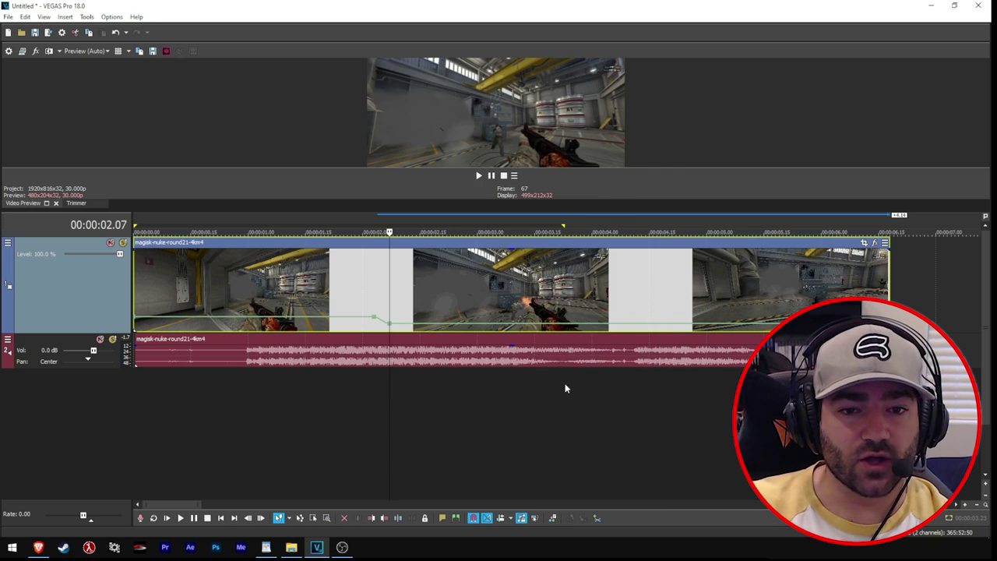
pyautogui.click(430, 289)
pyautogui.click(395, 319)
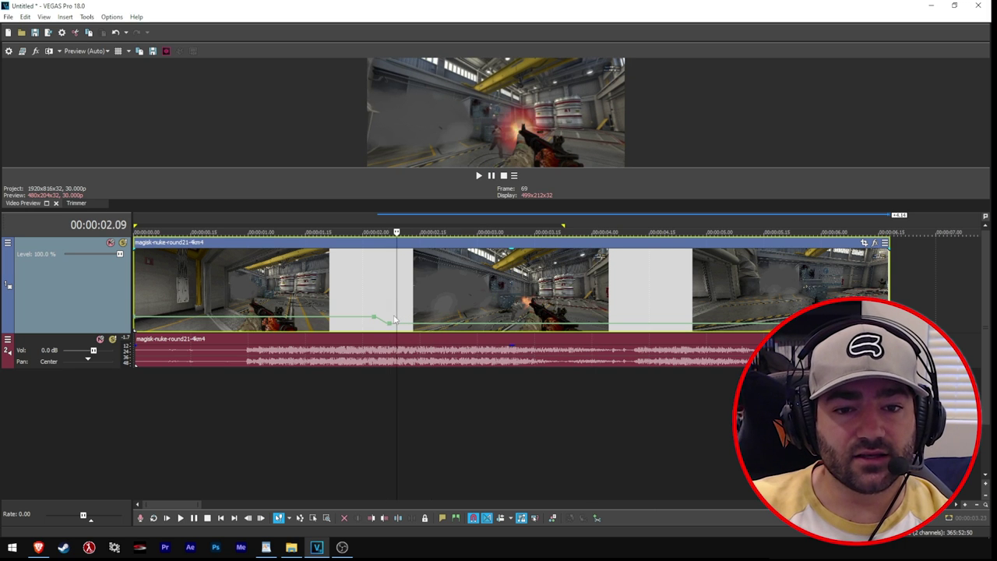
pyautogui.click(395, 312)
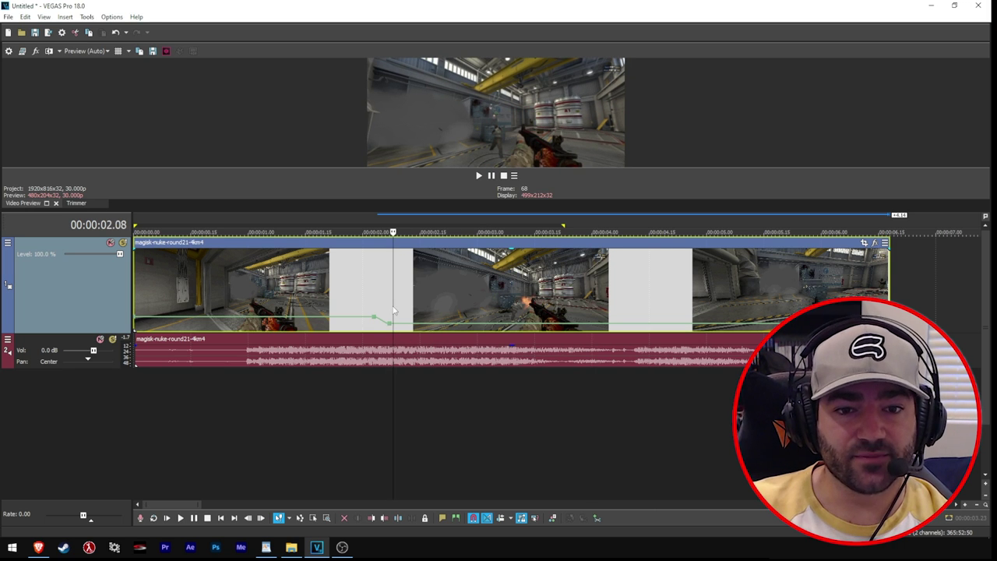
pyautogui.click(391, 308)
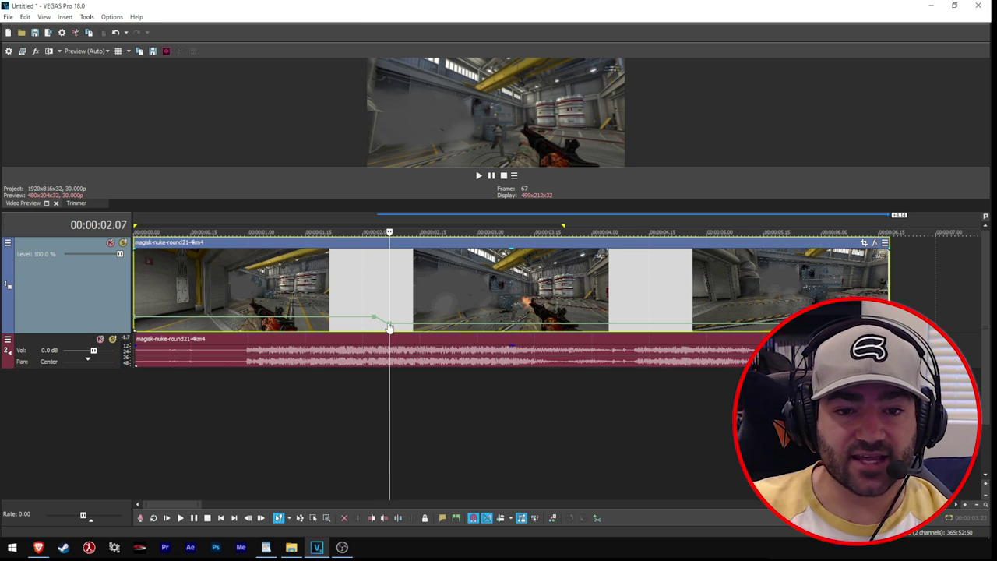
# - Enter an exact velocity for the 02.07 point via Set To… and play the ramp
pyautogui.rightClick(389, 327)
pyautogui.click(436, 188)
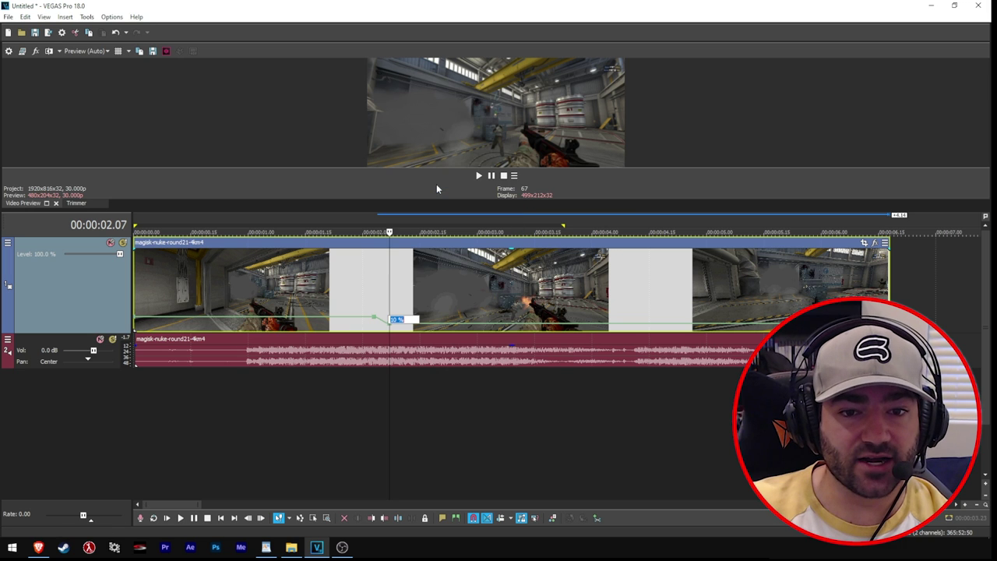
pyautogui.press('Return')
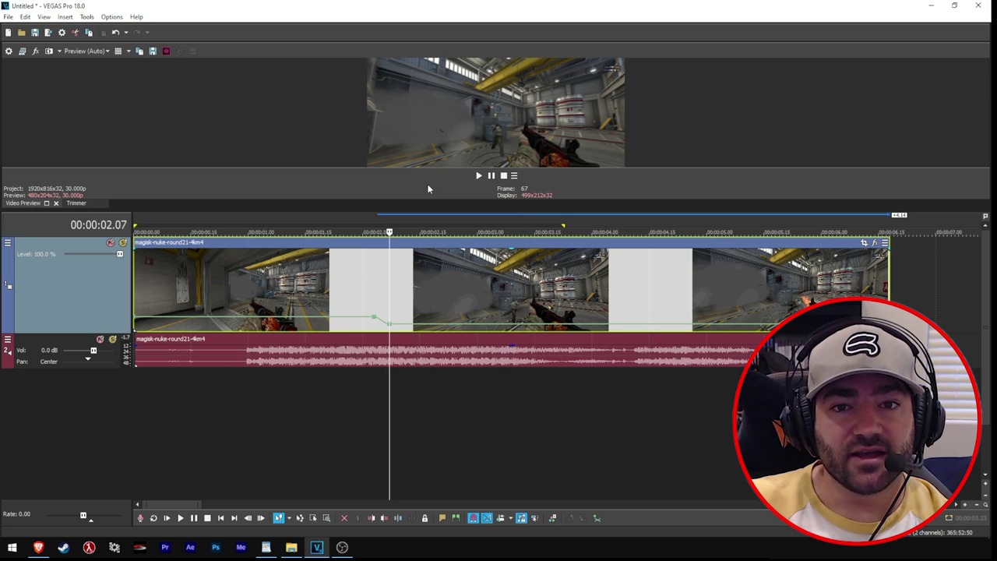
pyautogui.press('space')
# - Play the ramp section again and stop back at 02.07
pyautogui.click(411, 284)
pyautogui.press('space')
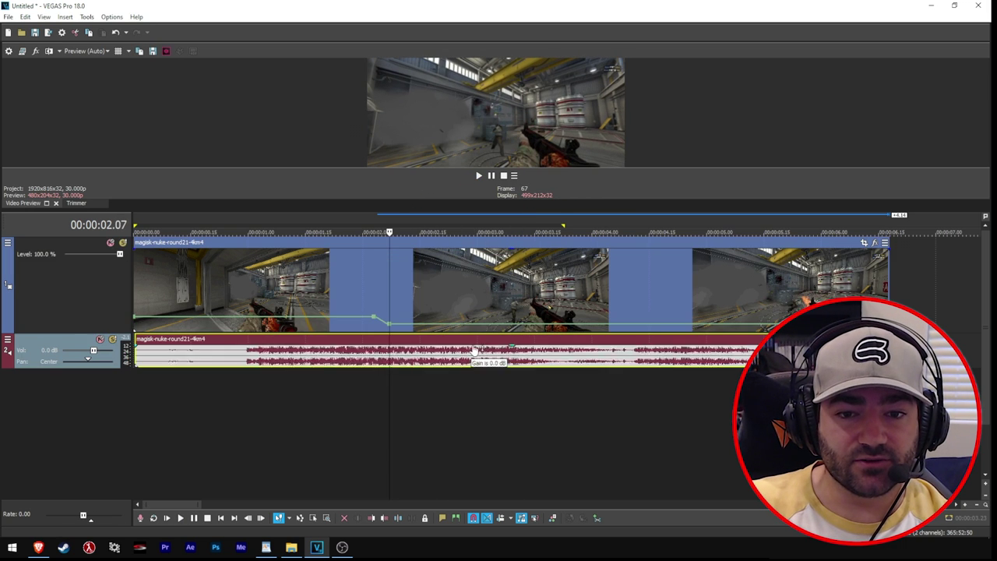
pyautogui.press('space')
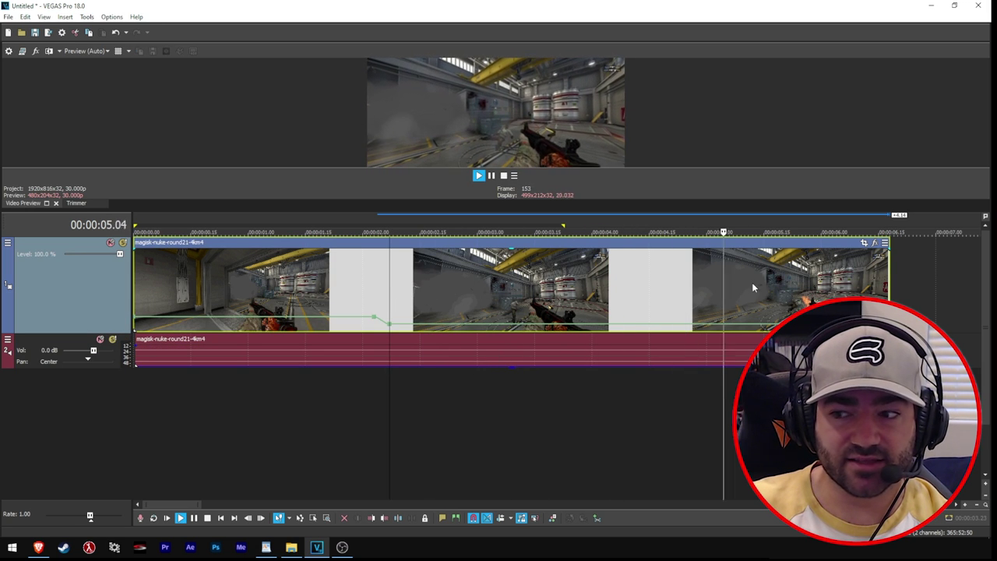
pyautogui.press('space')
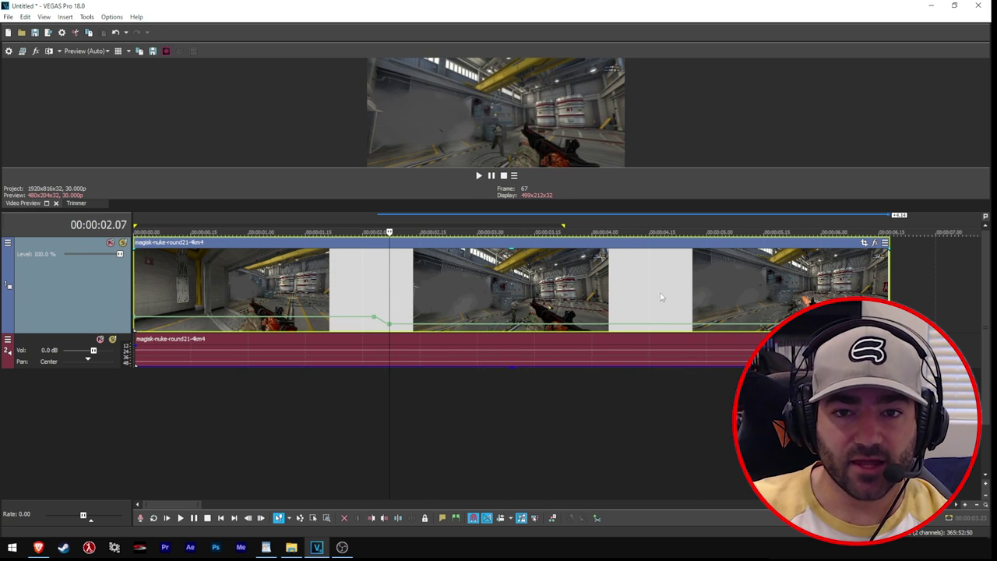
# - Give the velocity ramp into the 02.07 point a Fast Fade curve
pyautogui.rightClick(390, 322)
pyautogui.click(442, 233)
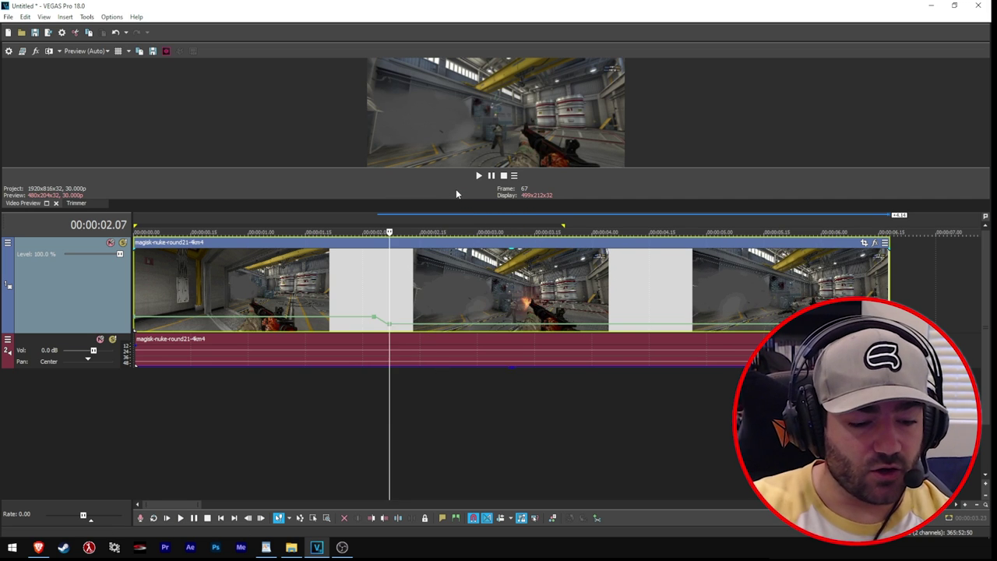
pyautogui.press('super+r')
# - Launch calc, evaluate 600*0.02 to get 12, then close Calculator
pyautogui.write('calc')
pyautogui.press('Return')
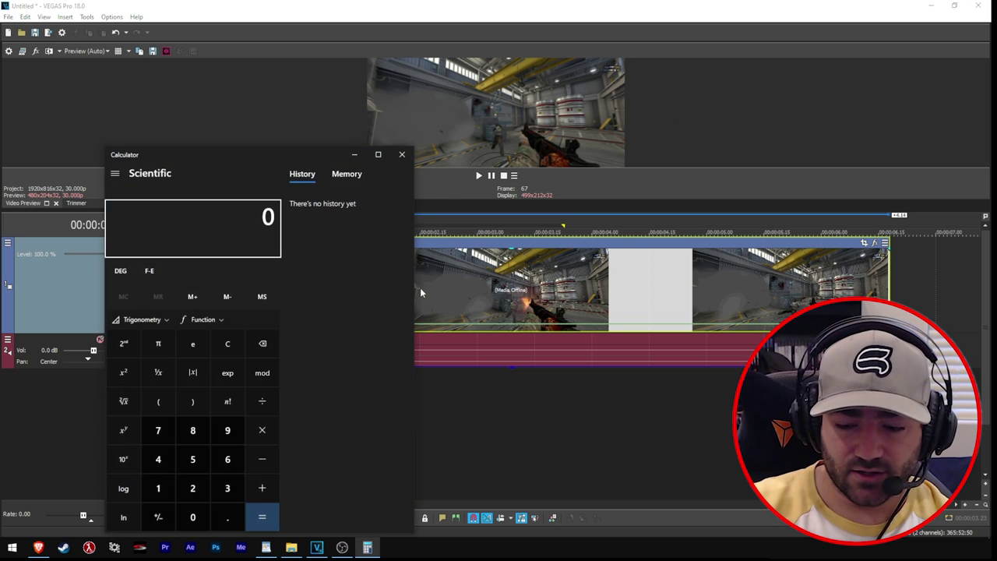
pyautogui.write('600*0.0')
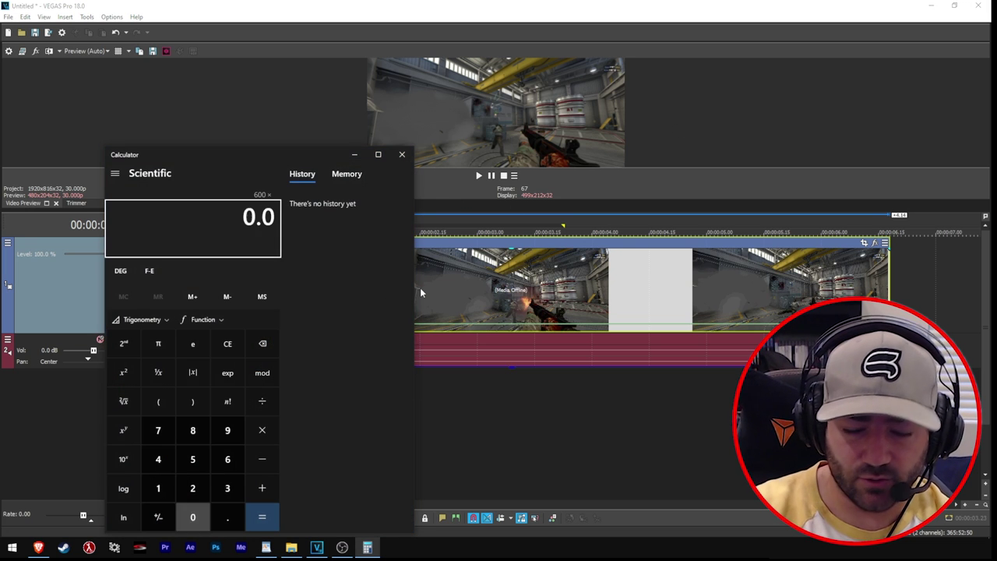
pyautogui.write('2')
pyautogui.press('Return')
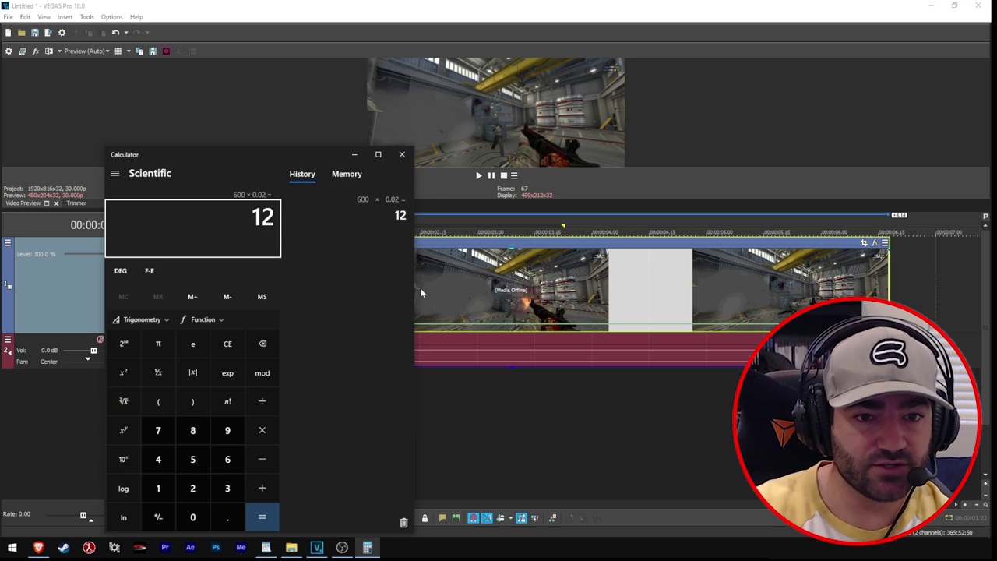
pyautogui.click(402, 155)
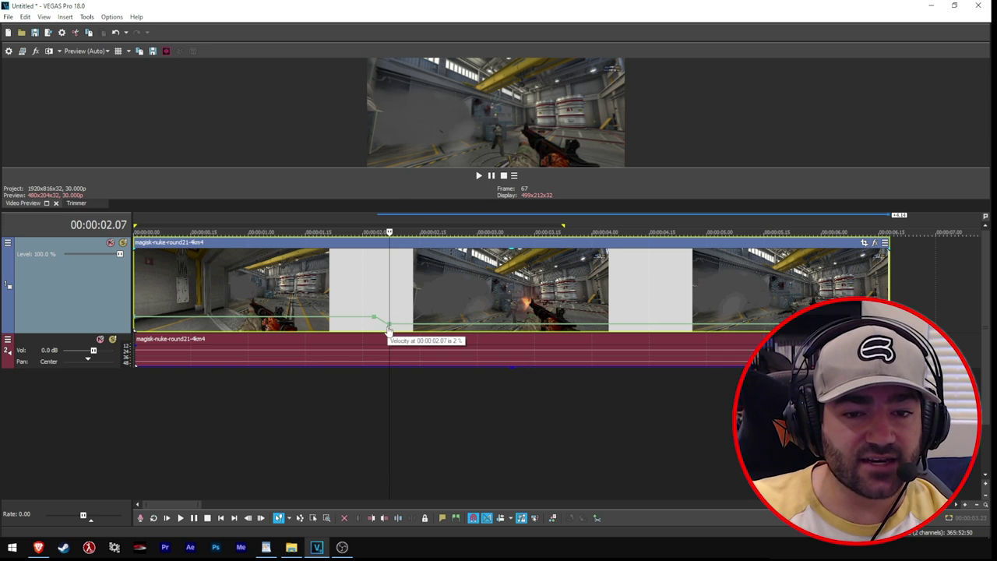
# - Set the 02.07 point's curve to Hold and step the playhead from 02.03 to 02.07
pyautogui.rightClick(389, 328)
pyautogui.click(405, 279)
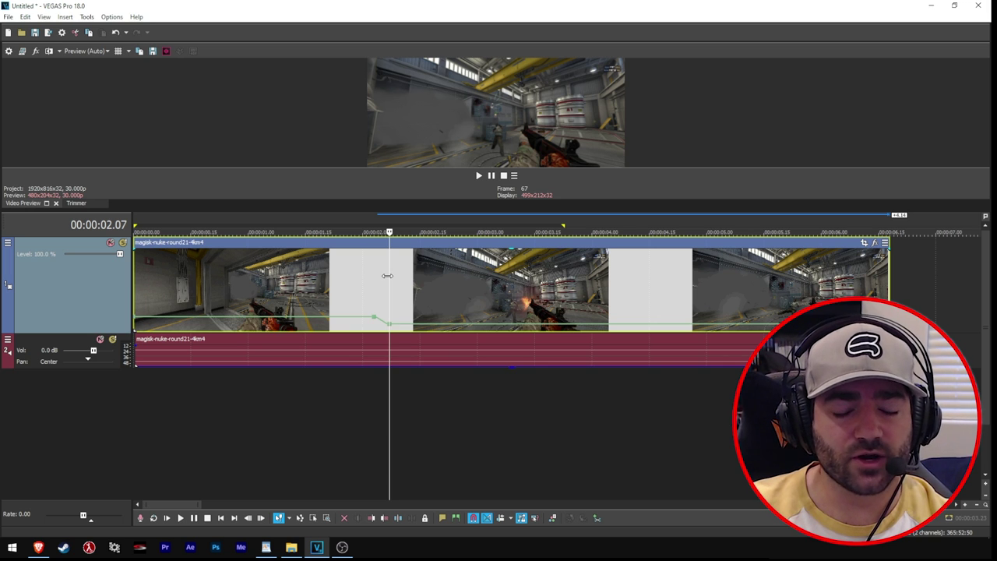
pyautogui.rightClick(388, 276)
pyautogui.click(383, 280)
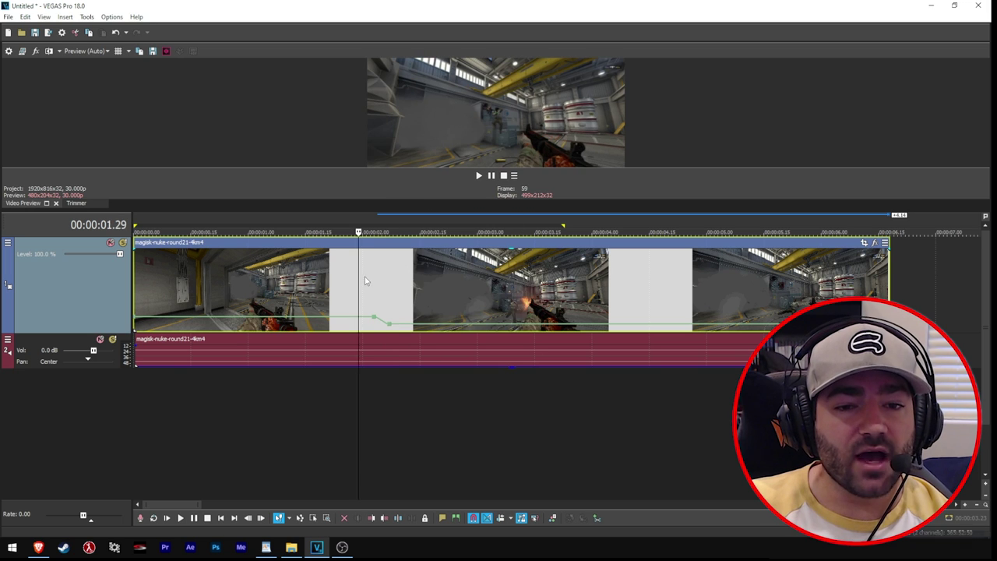
pyautogui.click(387, 274)
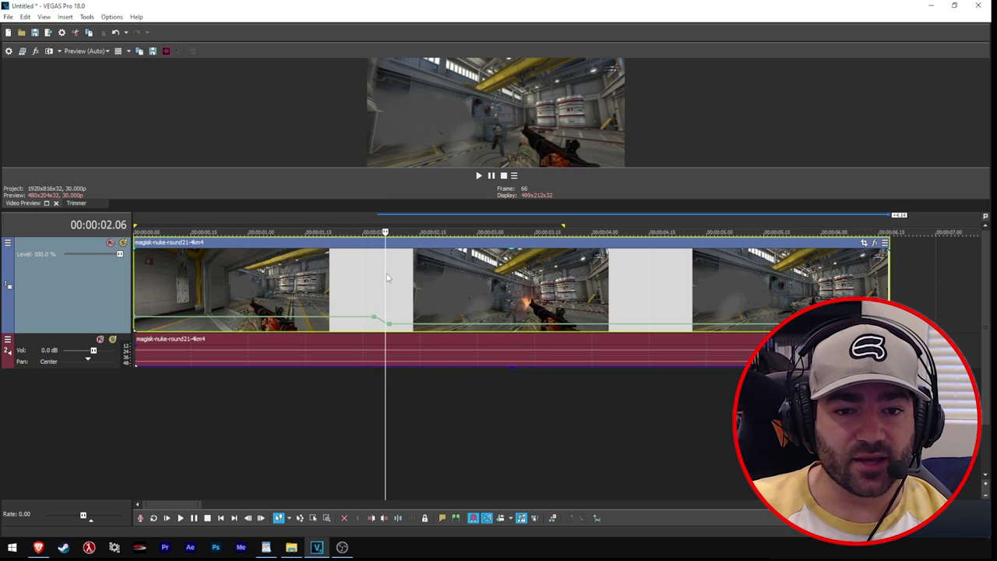
pyautogui.click(391, 289)
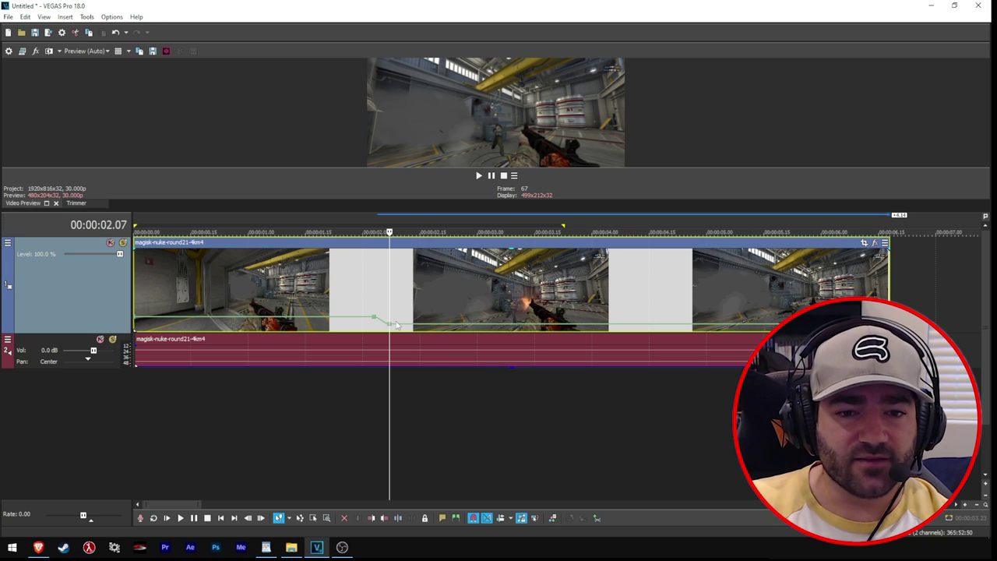
pyautogui.moveTo(391, 329)
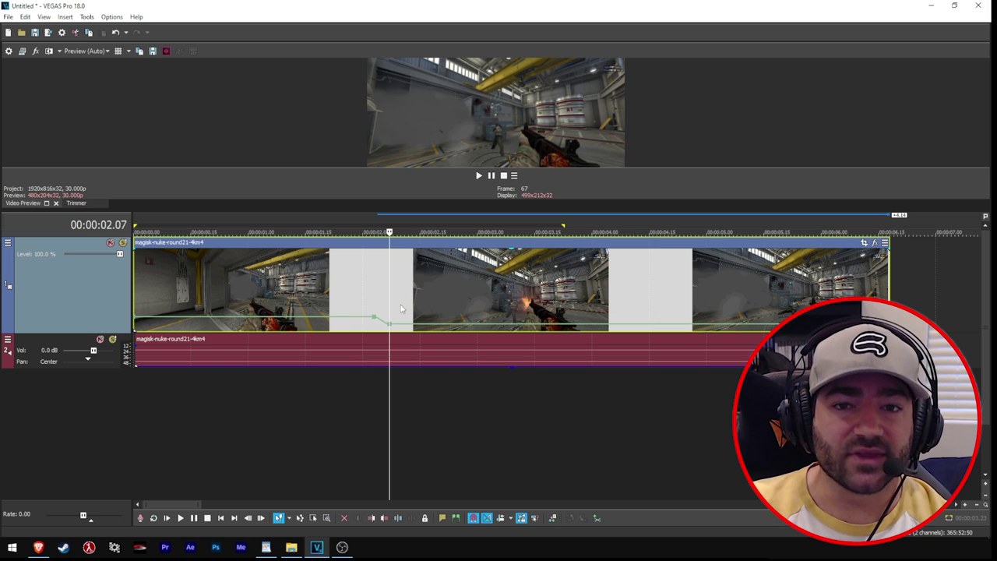
# - Move the playhead back to 01.18 and select the video and audio events
pyautogui.click(400, 308)
pyautogui.click(389, 309)
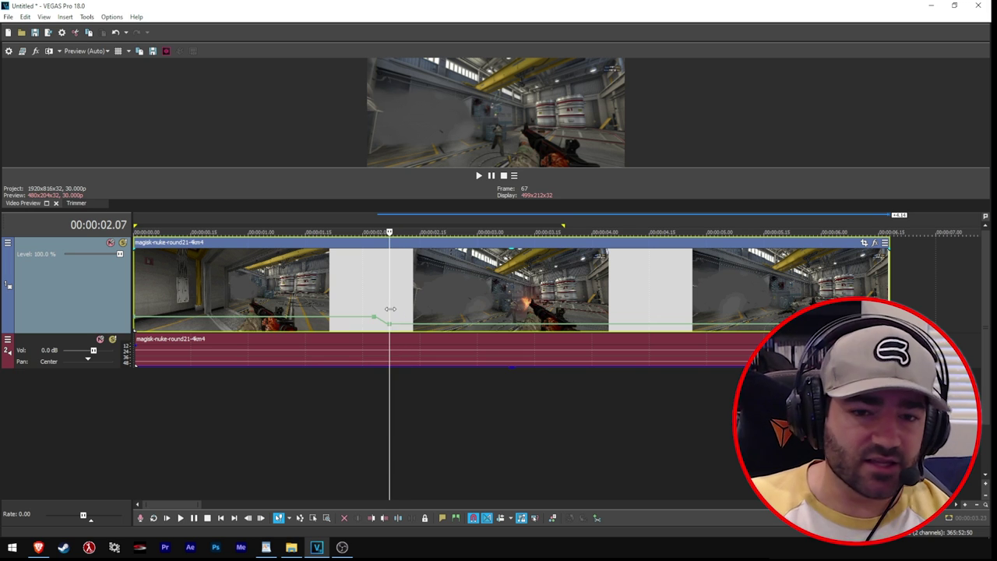
pyautogui.scroll(4, 490, 307)
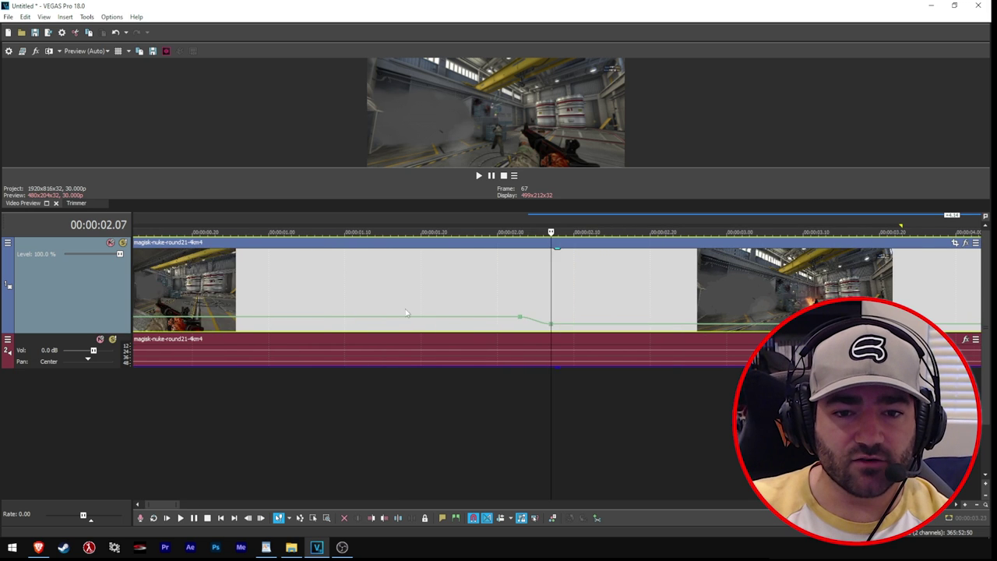
pyautogui.scroll(-2, 491, 306)
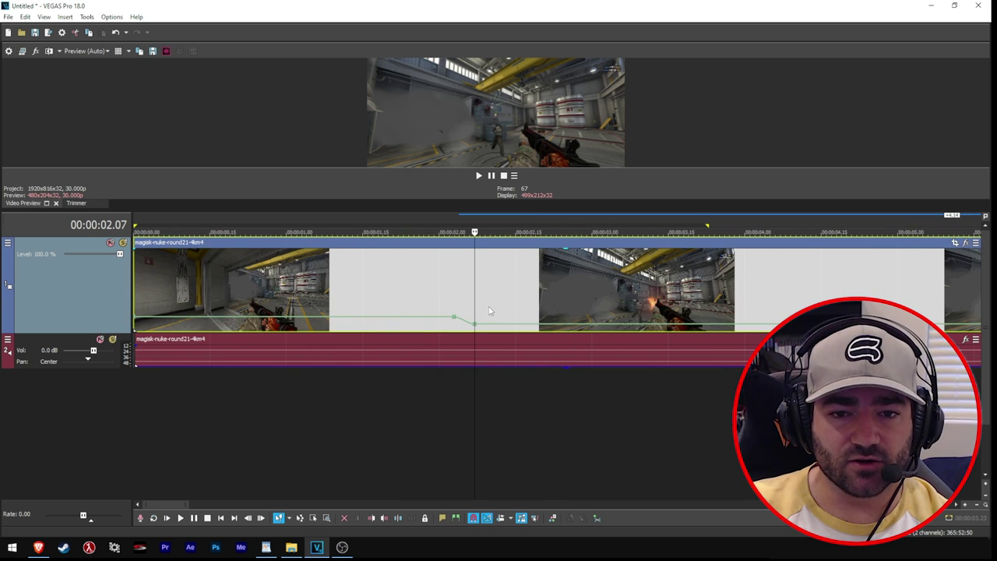
pyautogui.scroll(3, 491, 311)
pyautogui.scroll(-3, 562, 310)
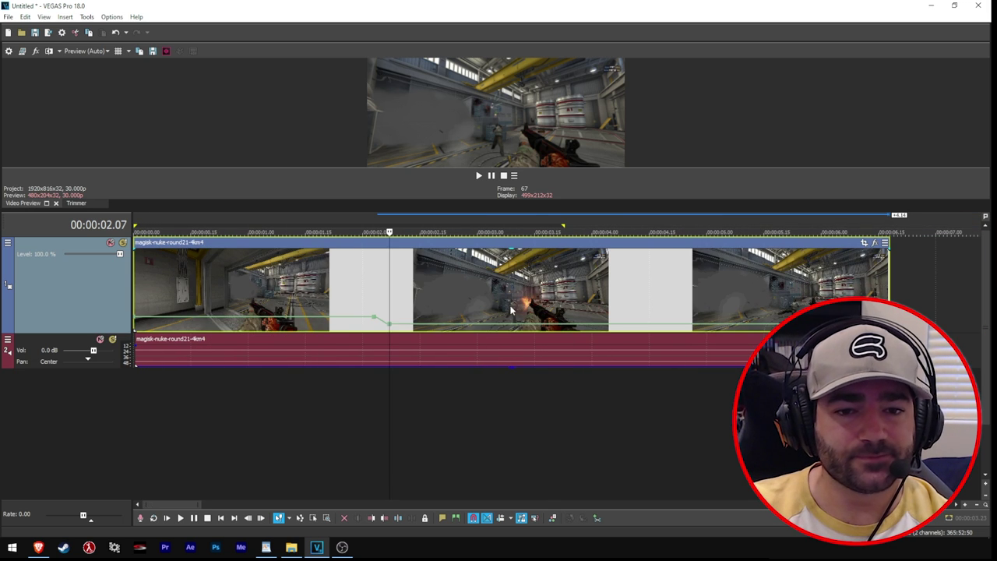
pyautogui.click(370, 290)
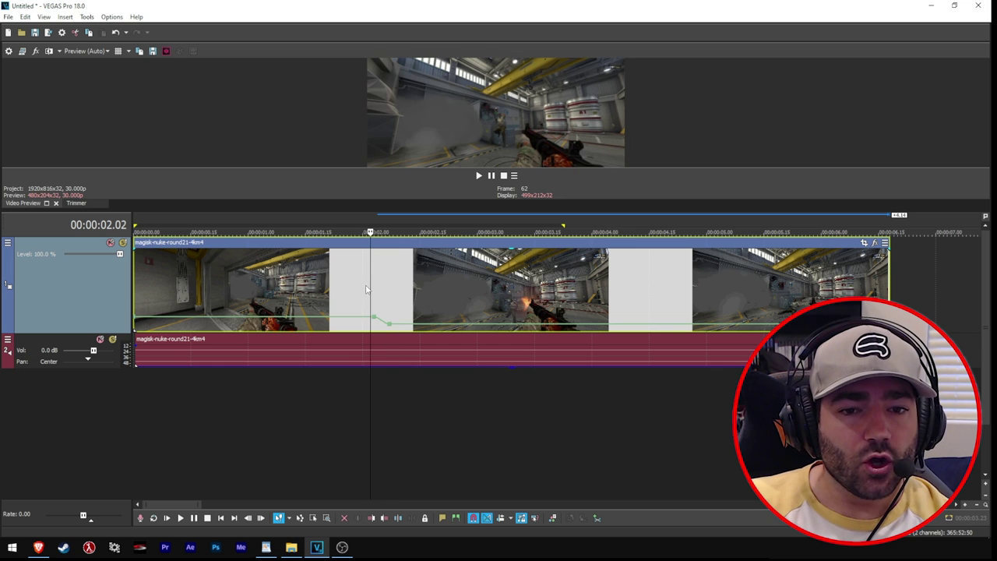
pyautogui.click(316, 283)
pyautogui.click(440, 358)
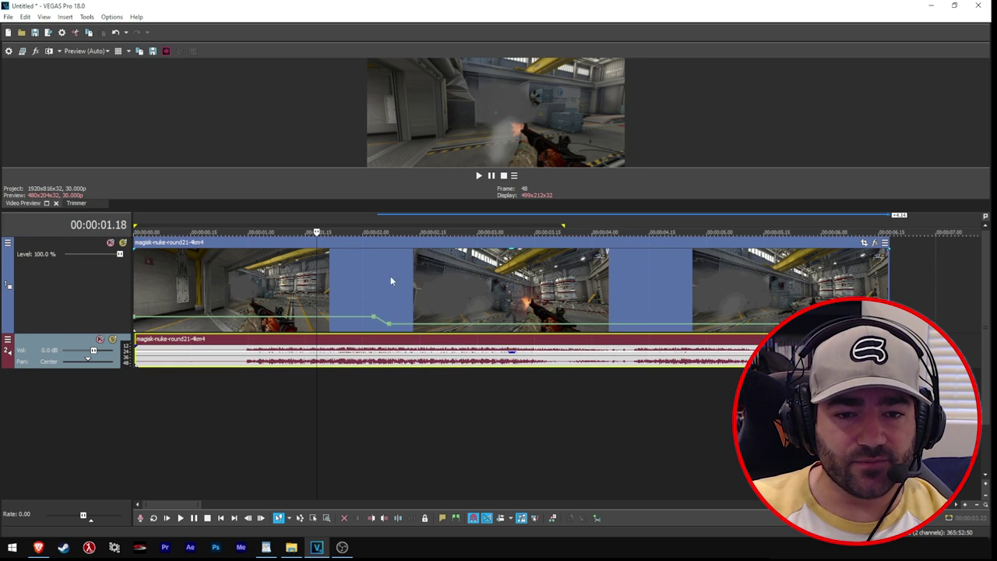
# - Step frame by frame from 02.01 through the ramp to 02.08
pyautogui.click(371, 268)
pyautogui.press('Right')
pyautogui.press('Right')
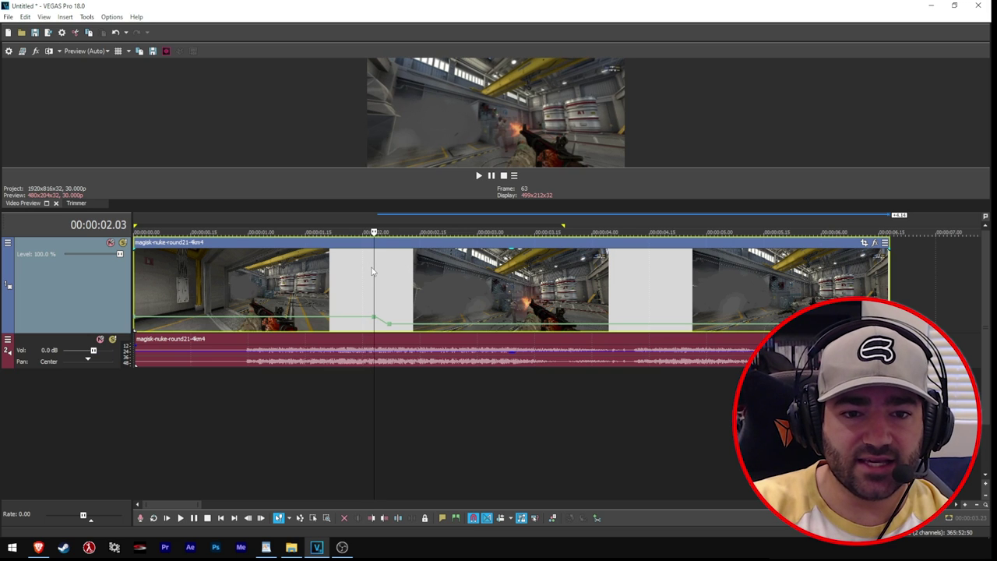
pyautogui.press('Right')
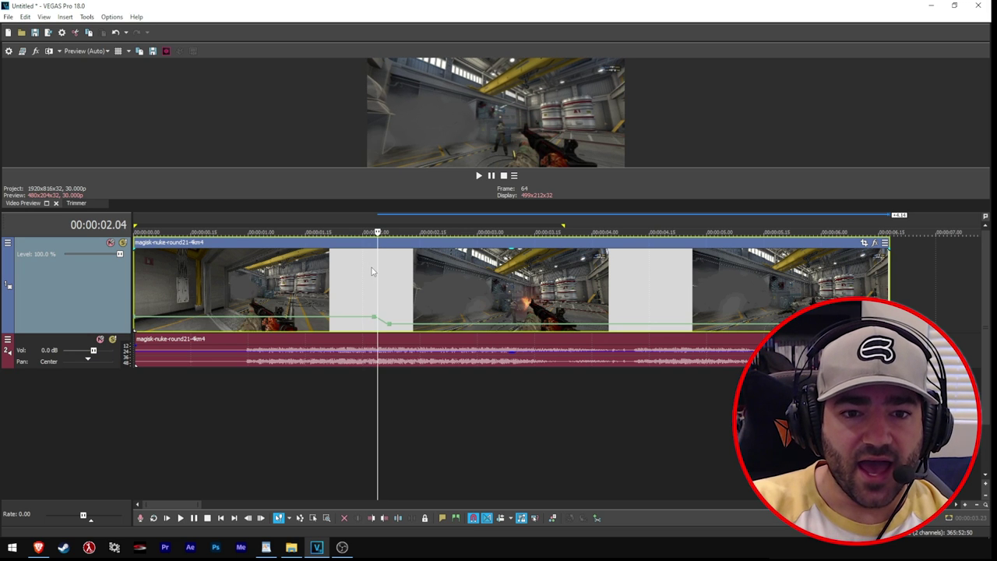
pyautogui.press('Right')
pyautogui.press('Right')
pyautogui.press('Right')
pyautogui.press('Right')
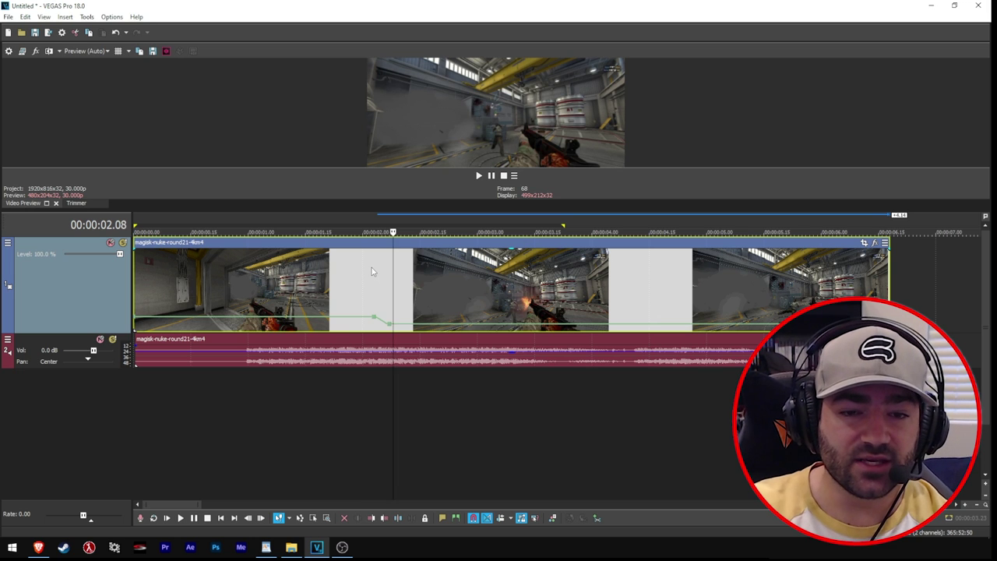
# - Play the ramp from 01.21, then return to 02.07 and select the grouped events
pyautogui.click(327, 272)
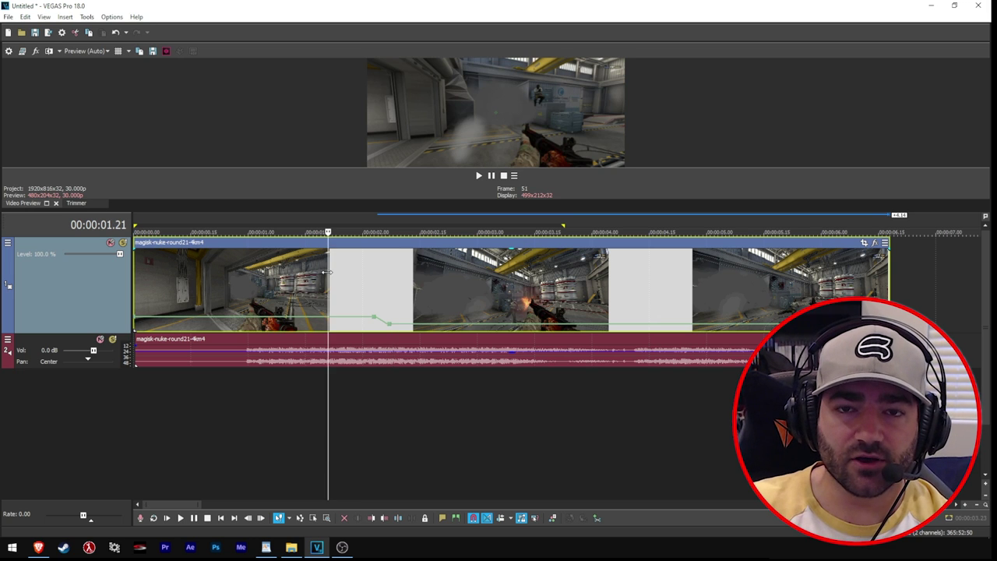
pyautogui.press('space')
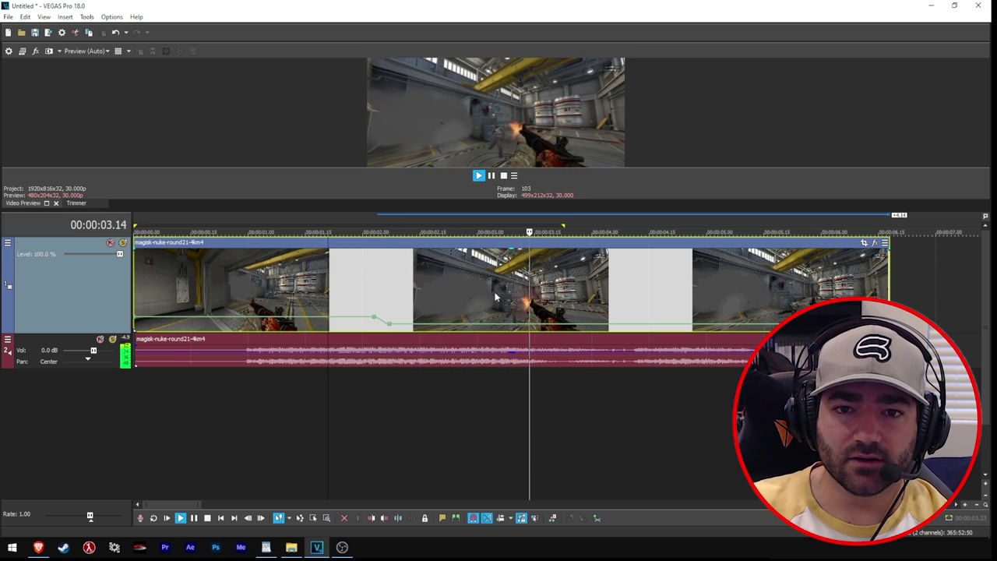
pyautogui.press('space')
pyautogui.click(631, 289)
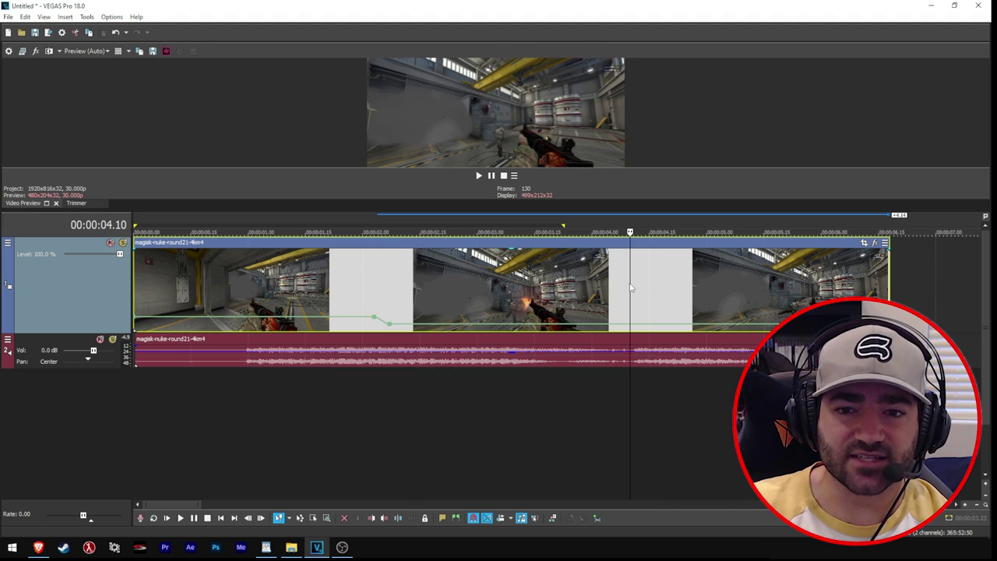
pyautogui.click(390, 280)
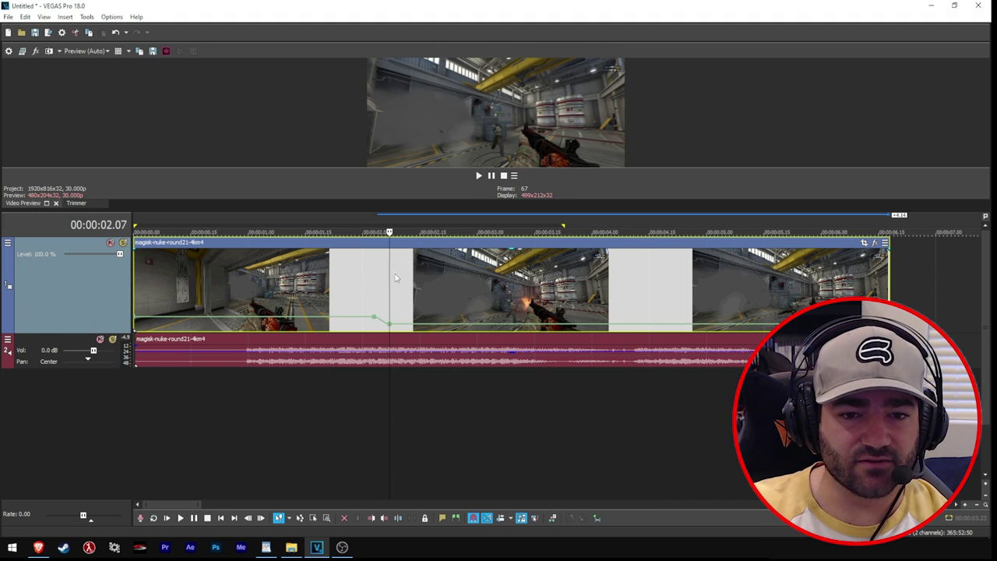
pyautogui.click(392, 363)
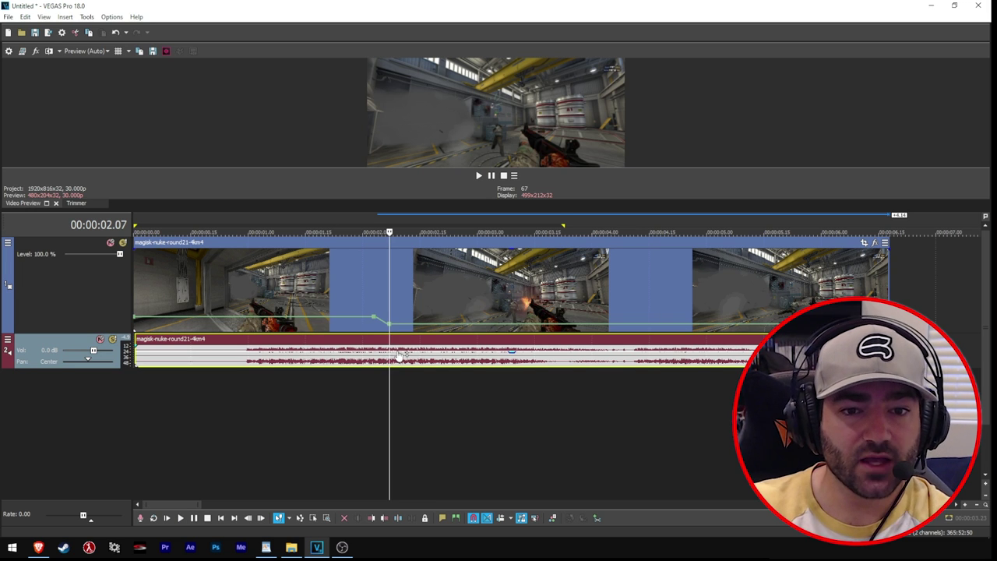
# - Split the clip's audio at 2.07 s and push the right-hand piece later to about 4.2 s
pyautogui.press('s')
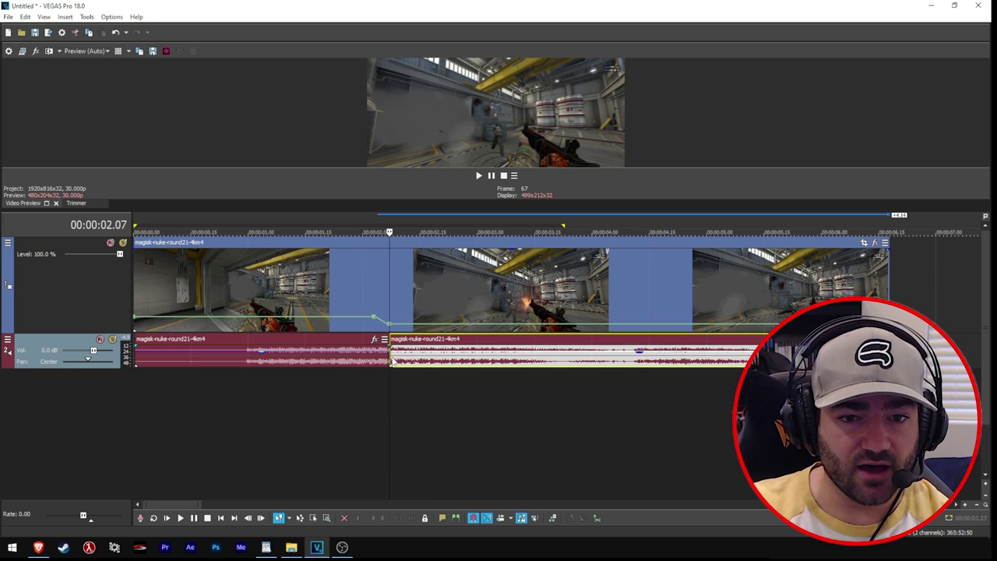
pyautogui.moveTo(408, 363); pyautogui.dragTo(683, 353)
pyautogui.scroll(3, 420, 331)
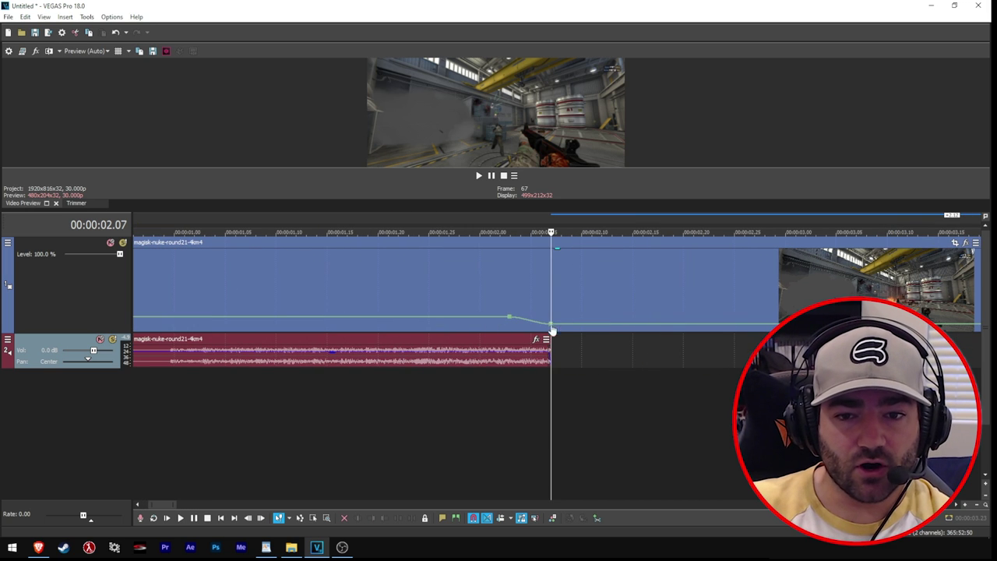
pyautogui.scroll(-3, 558, 329)
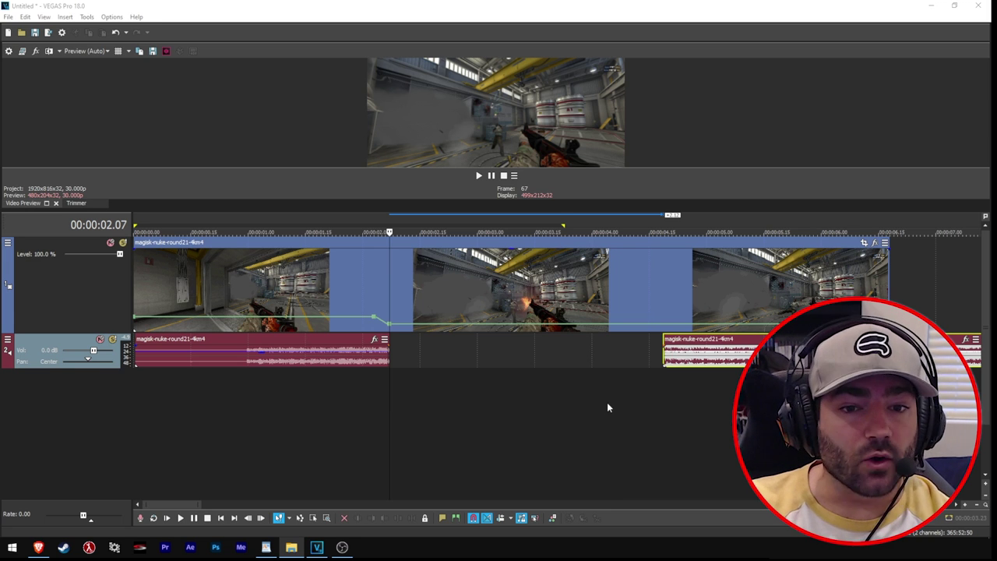
# - Drop m4a1_01 on a new audio track at 02.07, lower its volume and trim it short
pyautogui.moveTo(748, 351); pyautogui.dragTo(430, 400)
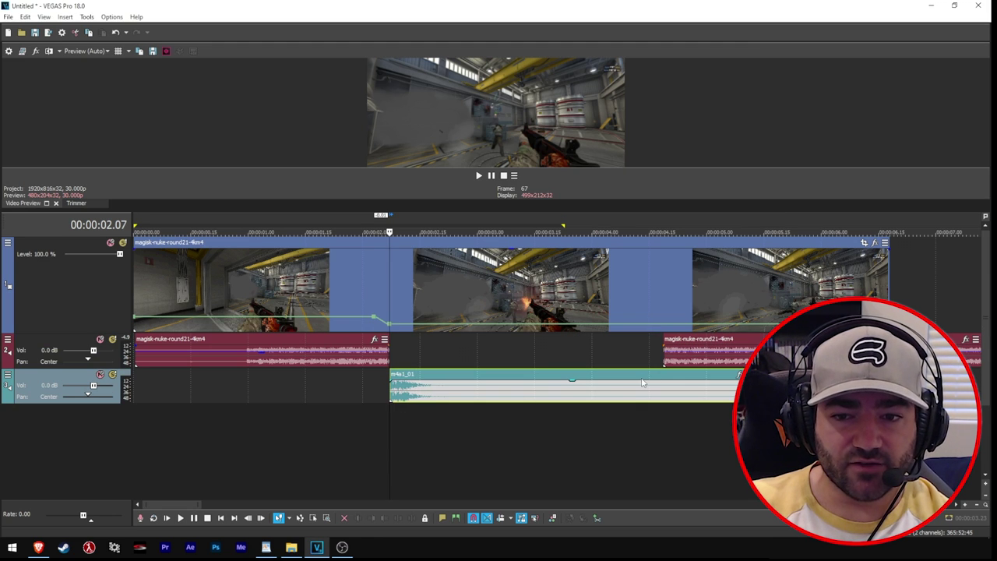
pyautogui.moveTo(636, 381); pyautogui.dragTo(641, 391)
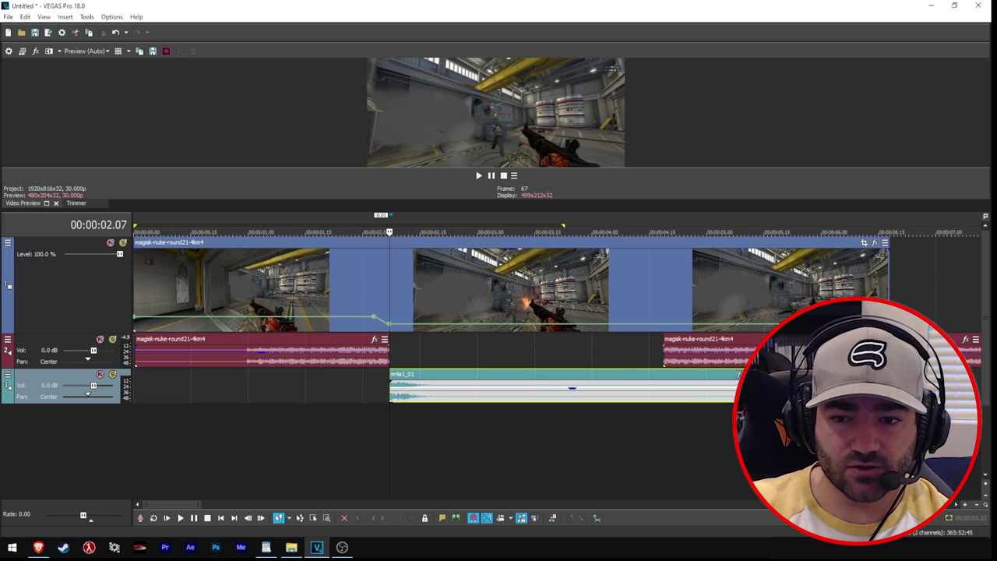
pyautogui.moveTo(740, 387); pyautogui.dragTo(445, 387)
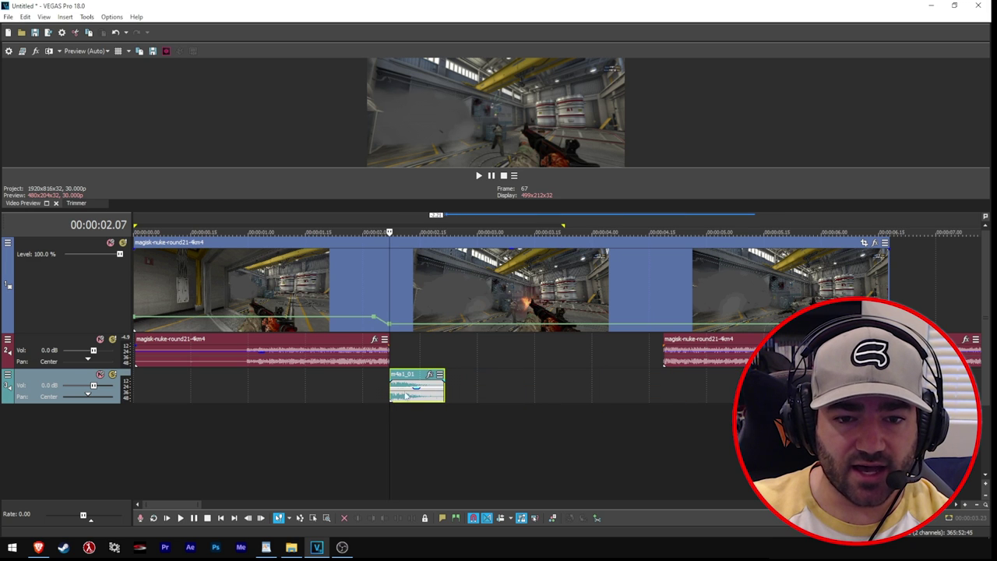
# - Step the cursor to 02.22 and move the m4a1_01 clip to start there
pyautogui.scroll(3, 592, 422)
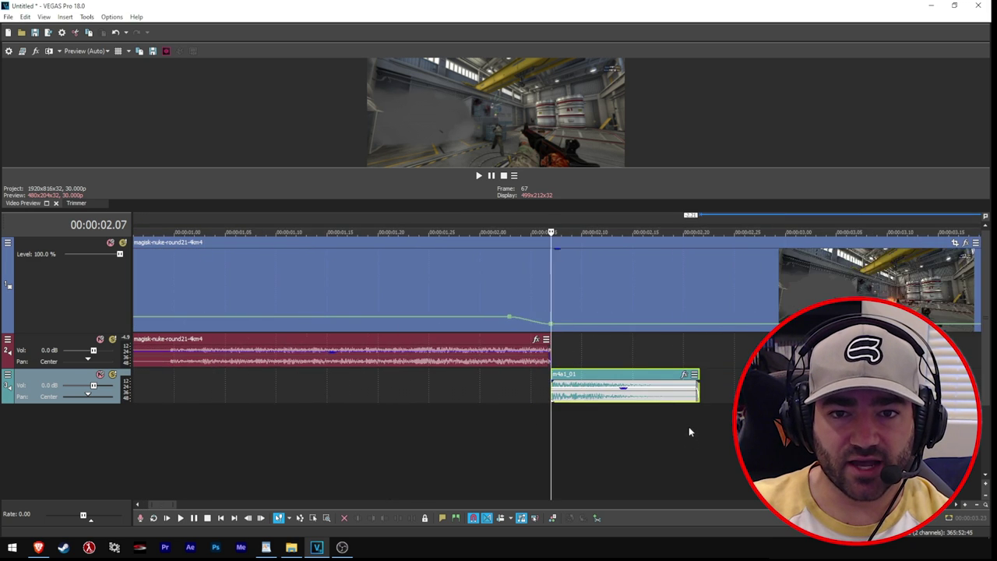
pyautogui.scroll(-3, 688, 430)
pyautogui.scroll(5, 558, 407)
pyautogui.press('Right')
pyautogui.press('Right')
pyautogui.press('Right')
pyautogui.press('Right')
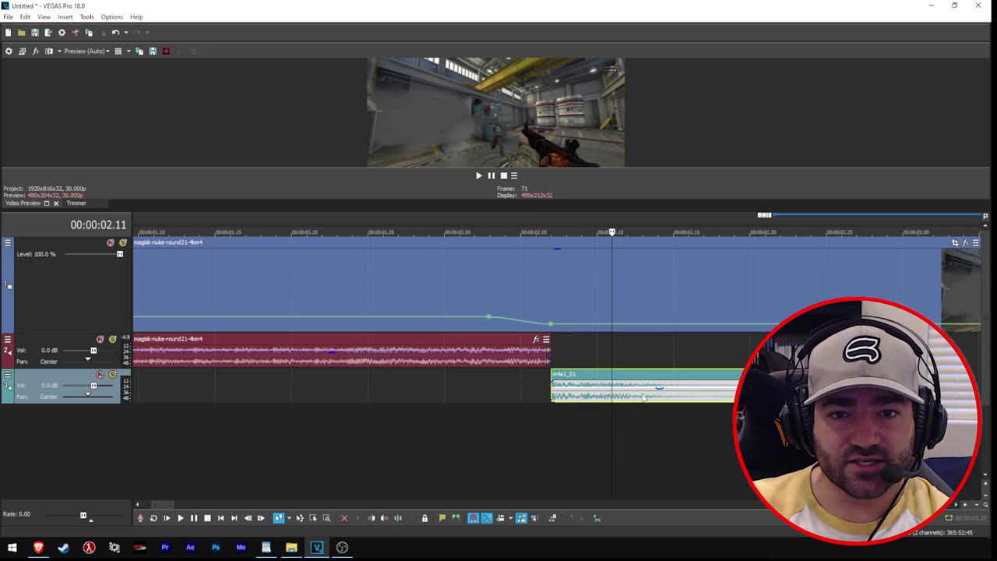
pyautogui.press('Right')
pyautogui.press('Right')
pyautogui.press('Right')
pyautogui.scroll(-5, 592, 413)
pyautogui.press('Right')
pyautogui.press('Right')
pyautogui.press('Right')
pyautogui.press('Right')
pyautogui.press('Right')
pyautogui.press('Right')
pyautogui.press('Right')
pyautogui.press('Right')
pyautogui.press('Right')
pyautogui.press('Right')
pyautogui.press('Right')
pyautogui.press('Right')
pyautogui.scroll(3, 464, 403)
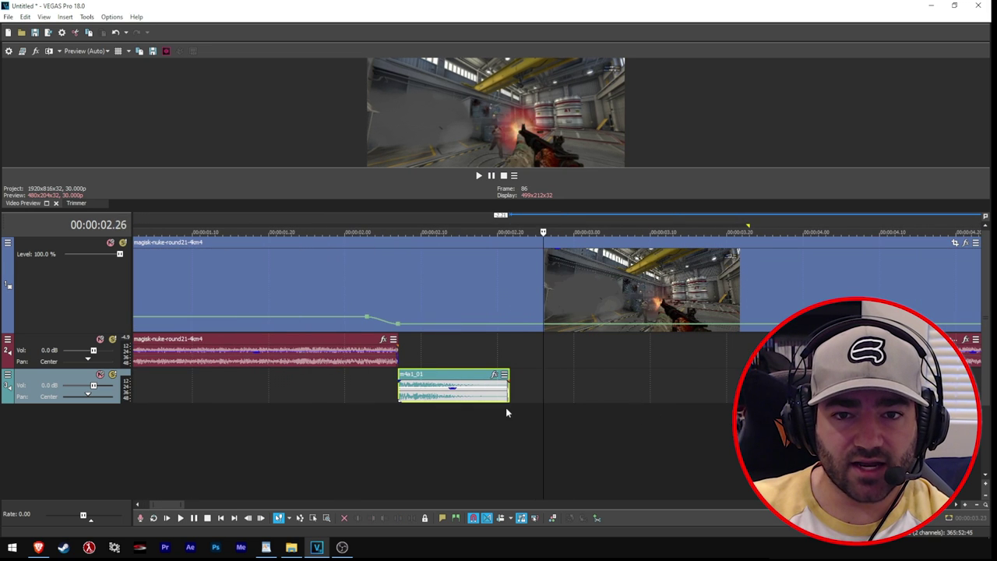
pyautogui.press('Left')
pyautogui.press('Left')
pyautogui.press('Left')
pyautogui.press('Left')
pyautogui.press('Left')
pyautogui.press('Left')
pyautogui.press('Right')
pyautogui.press('Right')
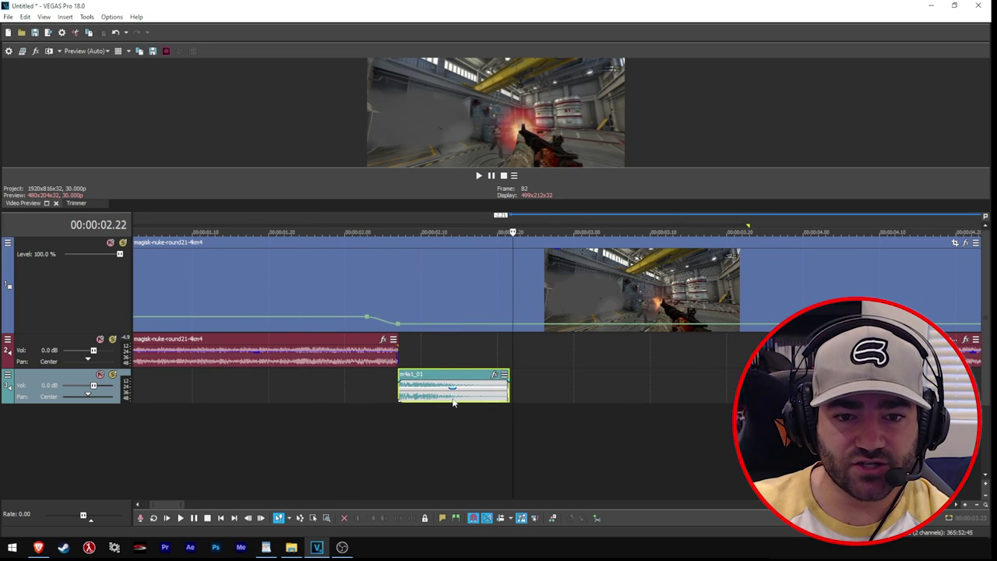
pyautogui.moveTo(453, 402); pyautogui.dragTo(569, 404)
# - Give the m4a1_01 clip a Classic time stretch to 1.28 s, pitch locked to stretch at -24
pyautogui.rightClick(534, 402)
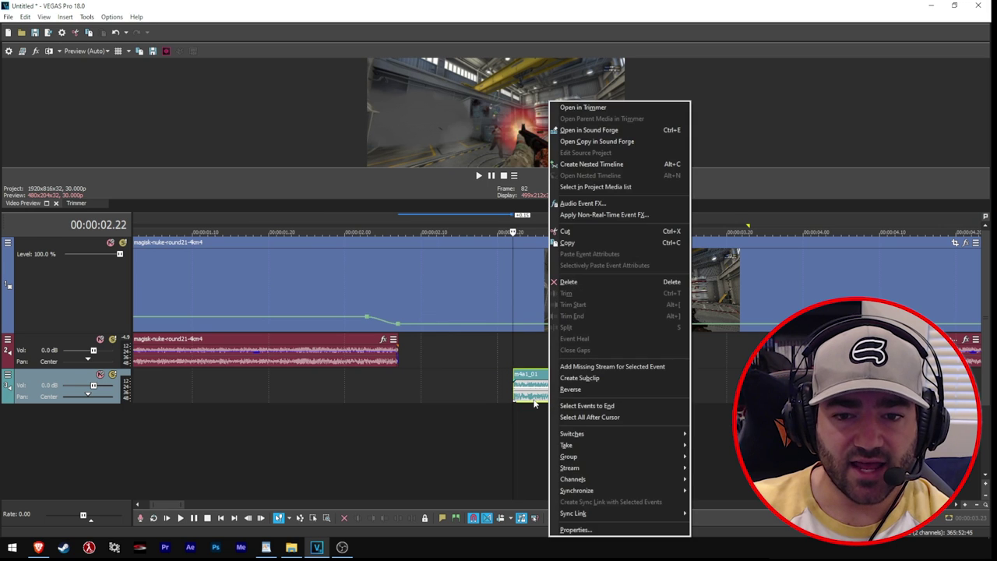
pyautogui.click(576, 529)
pyautogui.click(501, 211)
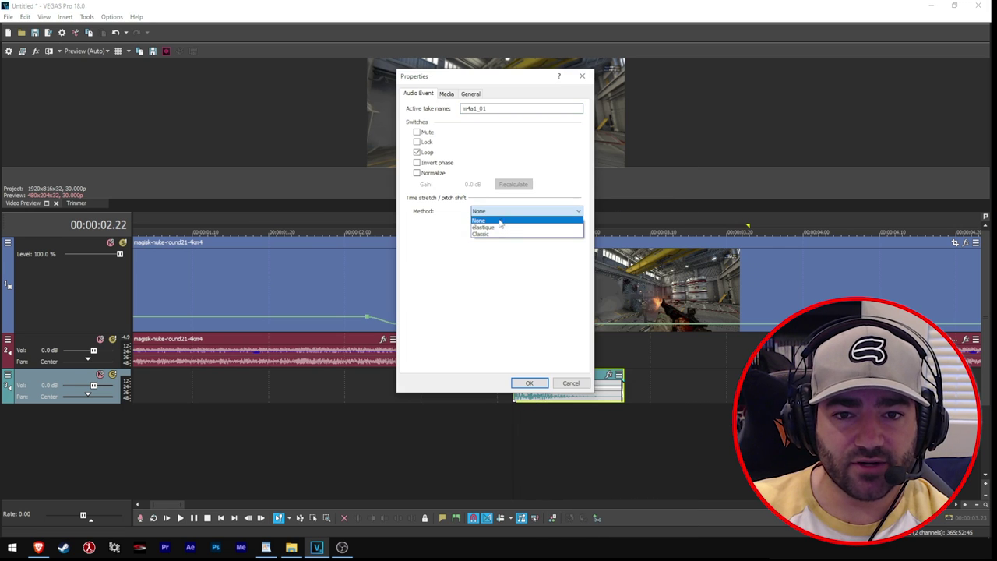
pyautogui.click(498, 233)
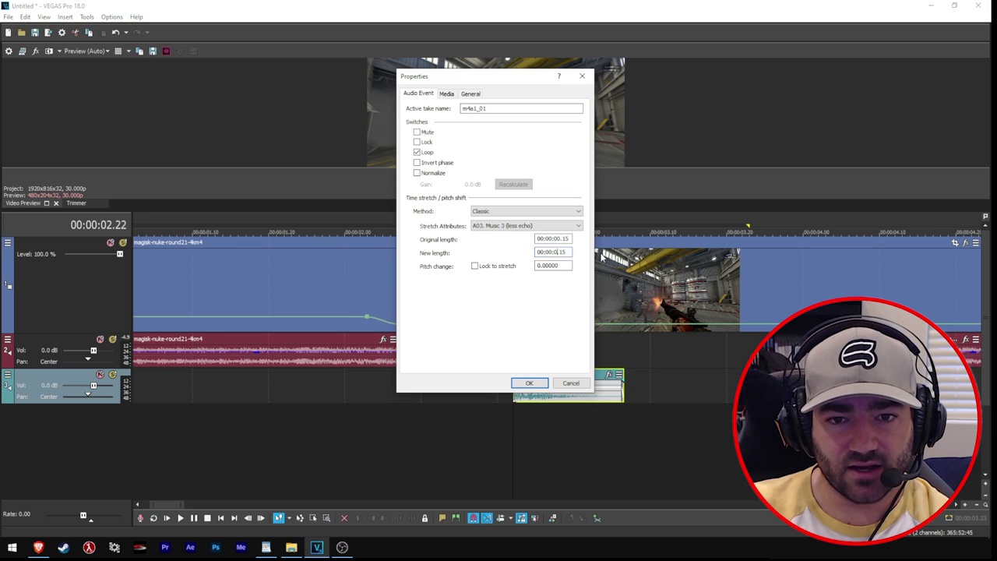
pyautogui.write('3')
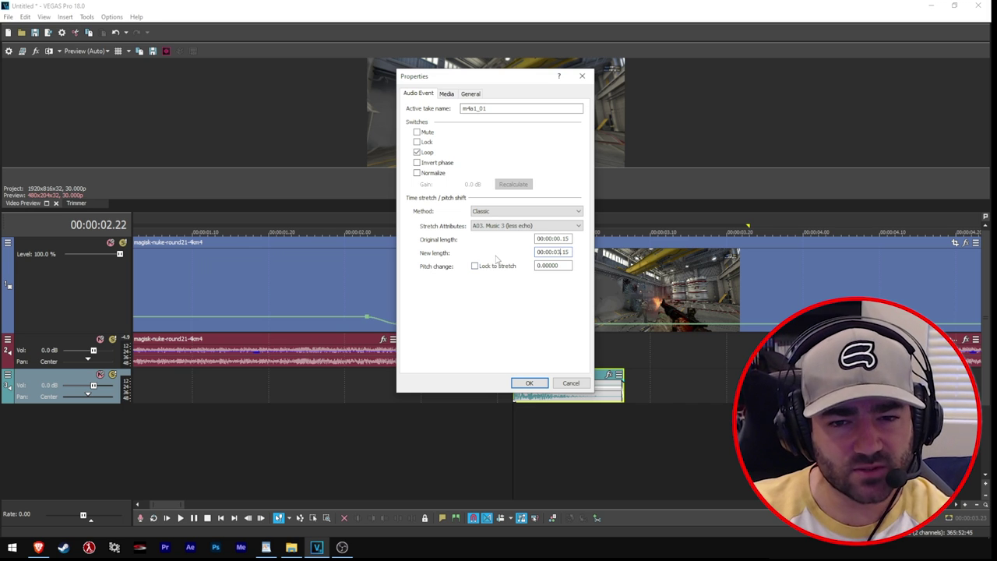
pyautogui.click(496, 267)
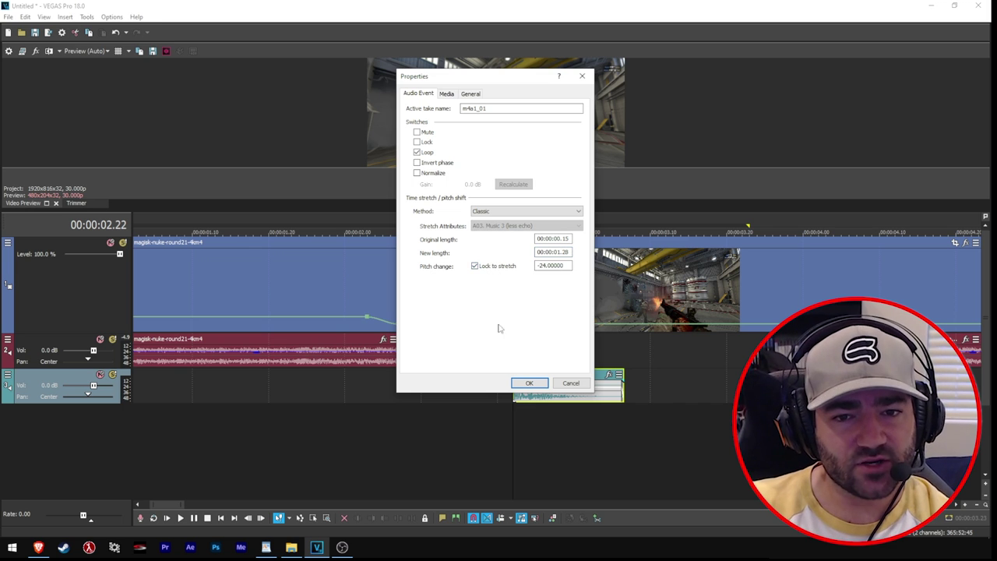
pyautogui.click(535, 383)
pyautogui.scroll(-1, 547, 372)
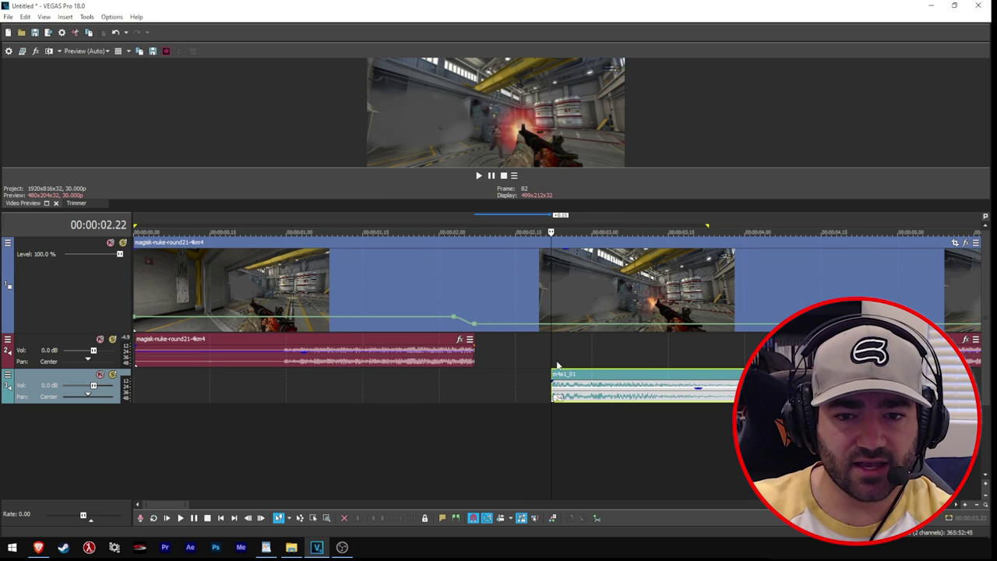
pyautogui.click(548, 366)
pyautogui.press('space')
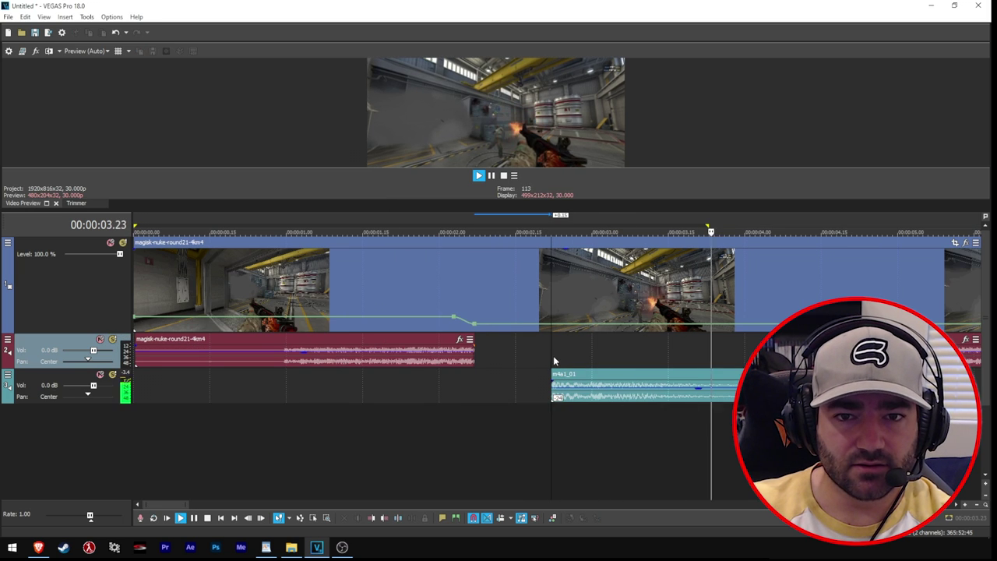
pyautogui.press('space')
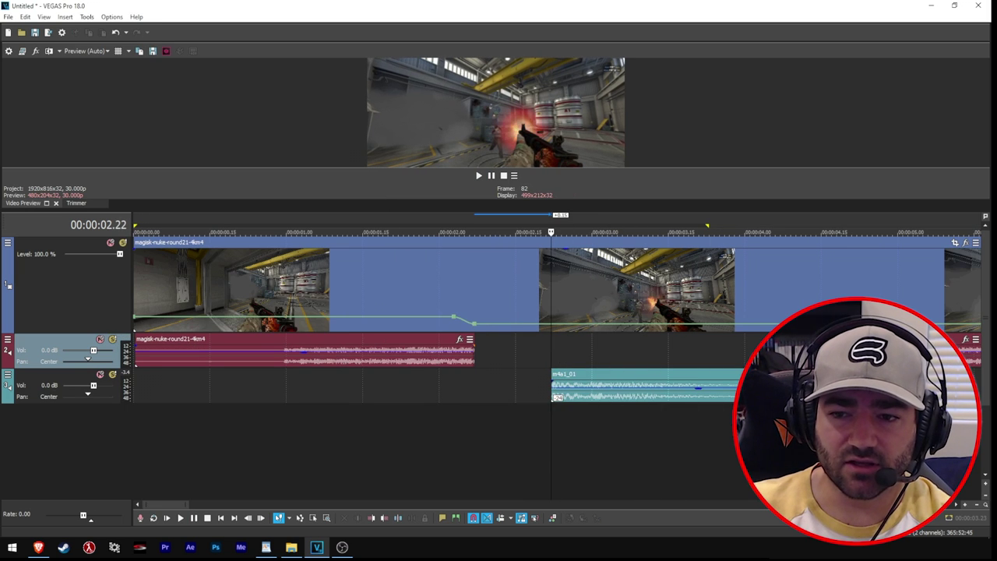
pyautogui.click(588, 376)
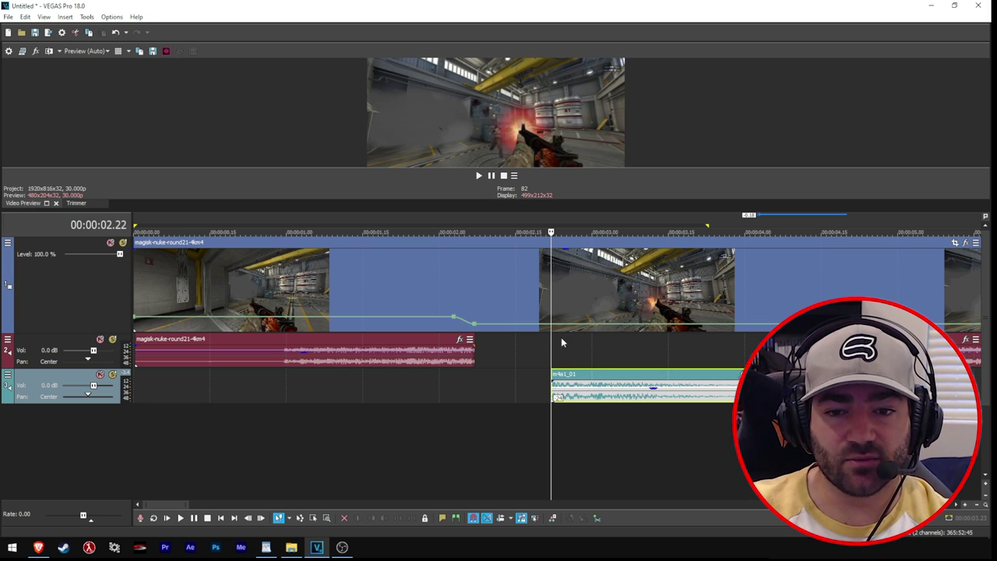
pyautogui.click(557, 357)
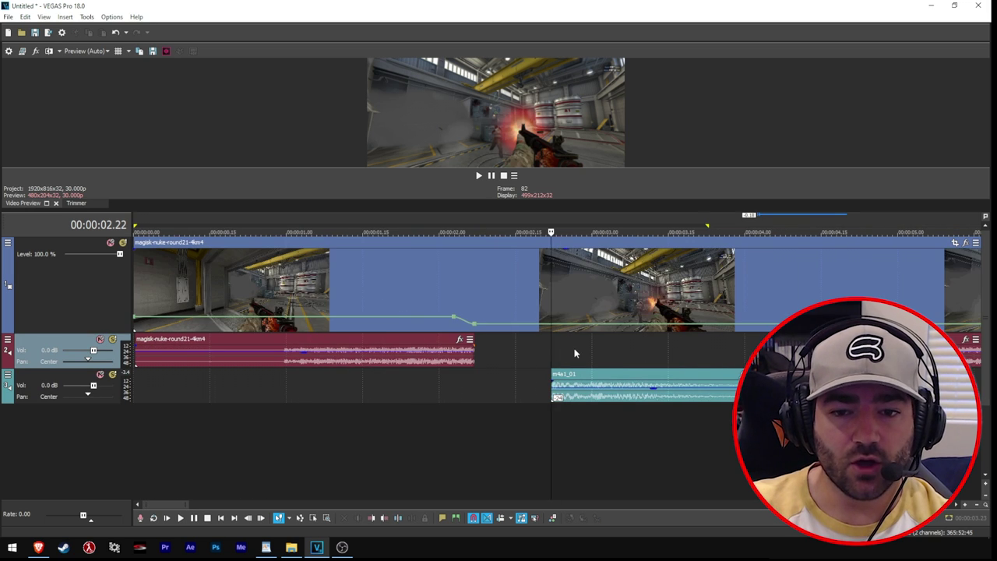
pyautogui.click(585, 375)
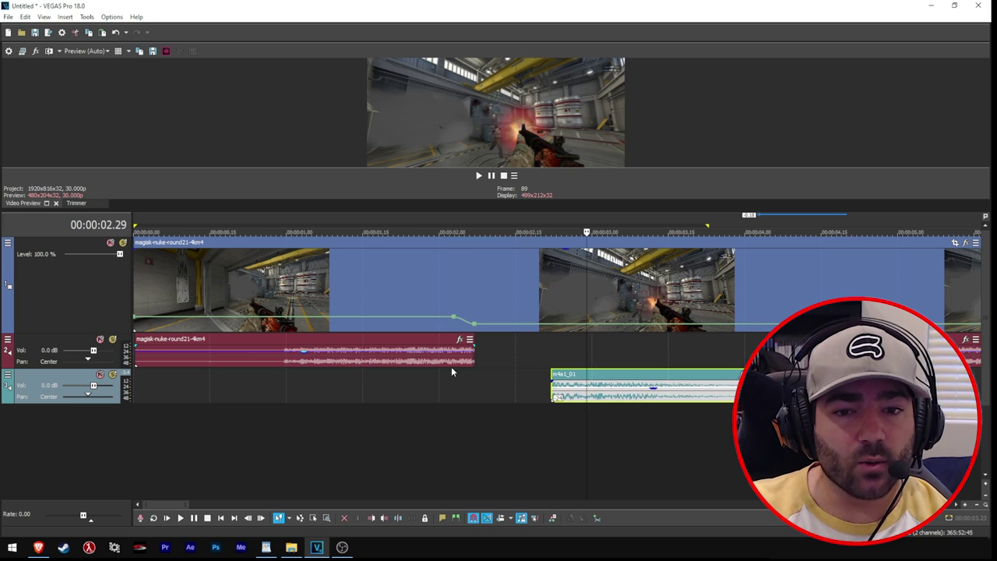
pyautogui.click(552, 348)
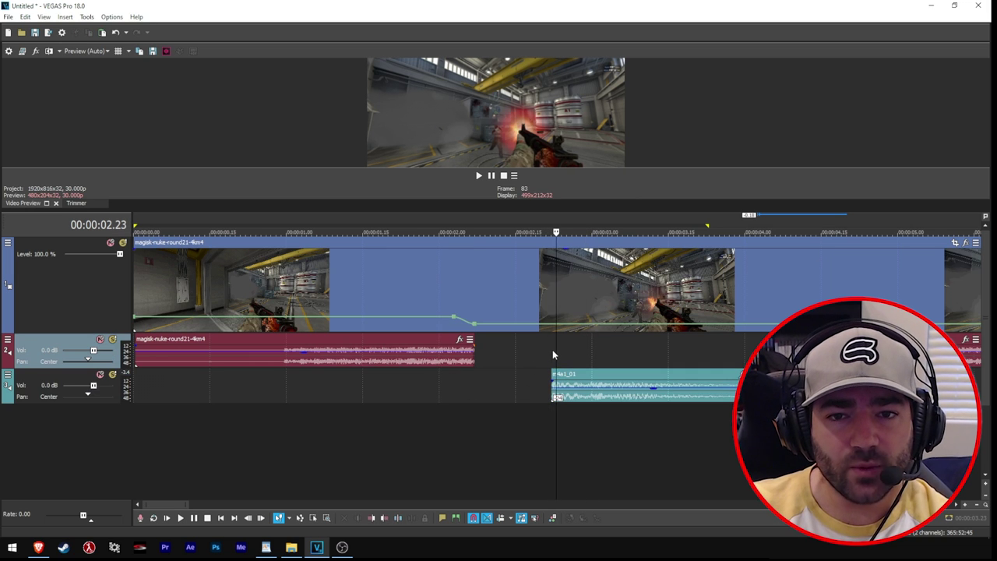
pyautogui.press('Left')
pyautogui.press('Right')
pyautogui.press('Right')
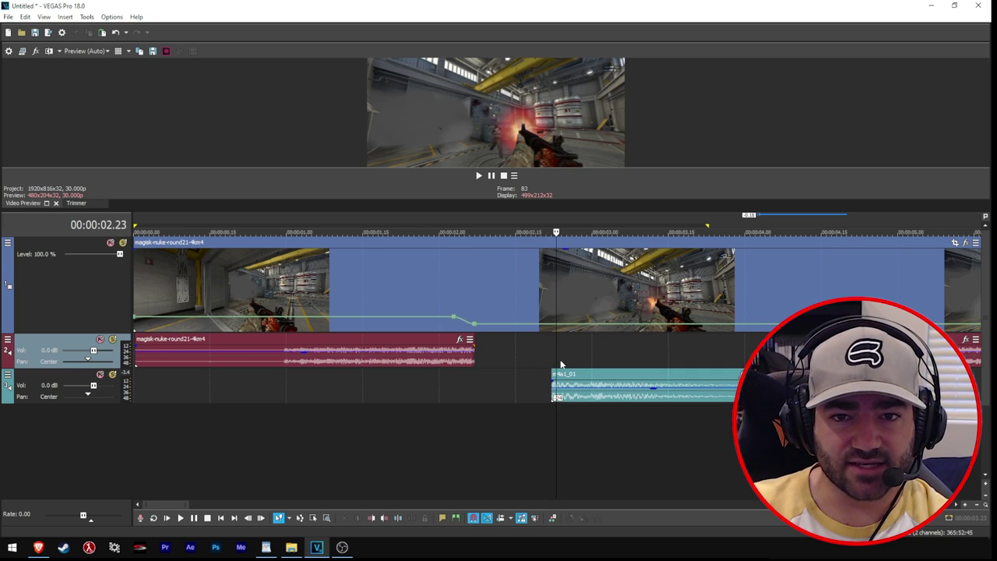
pyautogui.click(525, 375)
pyautogui.press('Left')
pyautogui.press('Left')
pyautogui.press('Left')
pyautogui.press('Left')
pyautogui.press('Left')
pyautogui.press('Left')
pyautogui.press('Left')
pyautogui.press('Left')
pyautogui.press('Left')
pyautogui.press('Left')
pyautogui.press('Left')
pyautogui.press('Left')
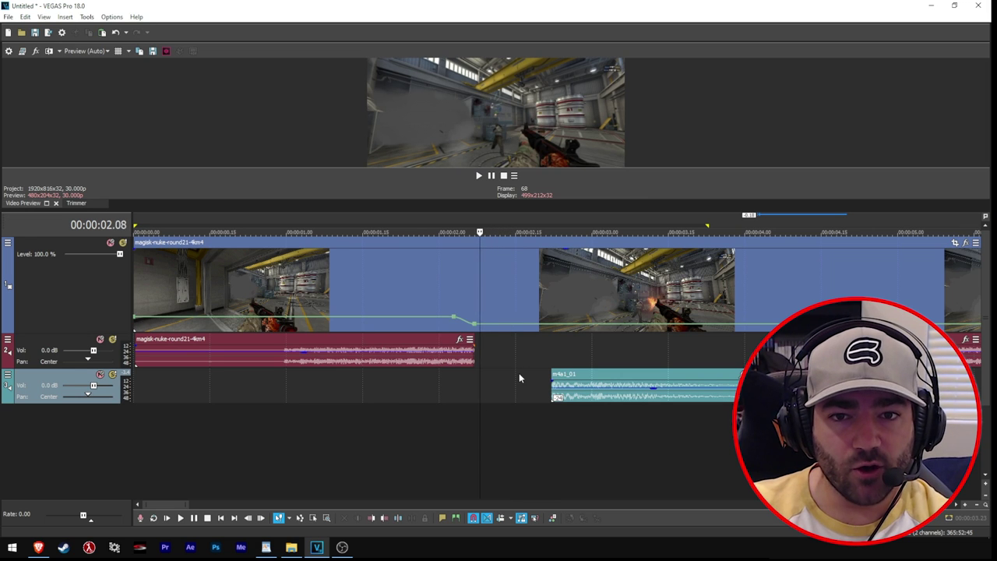
pyautogui.press('Left')
pyautogui.press('Left')
pyautogui.hotkey('ctrl', 'v')
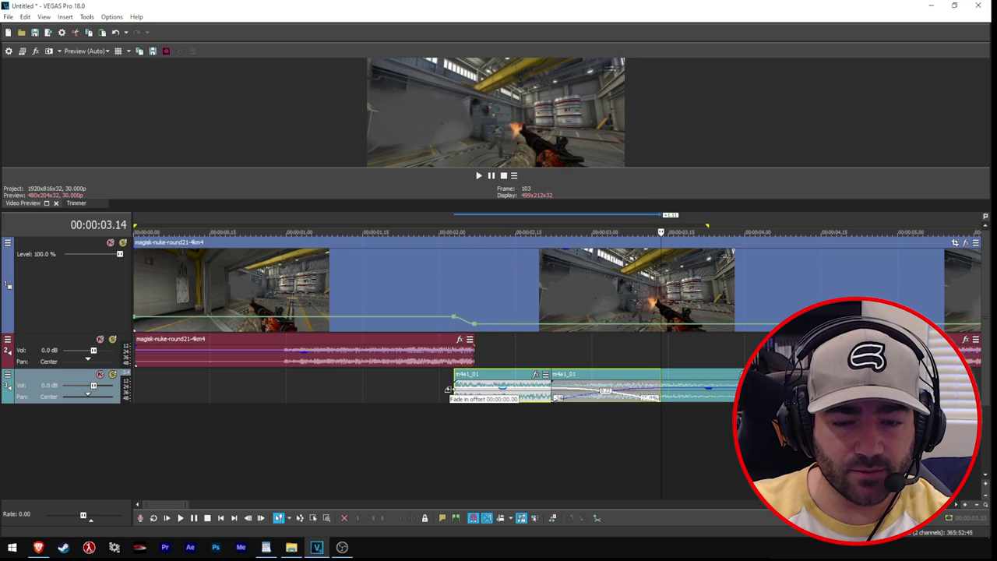
pyautogui.click(457, 352)
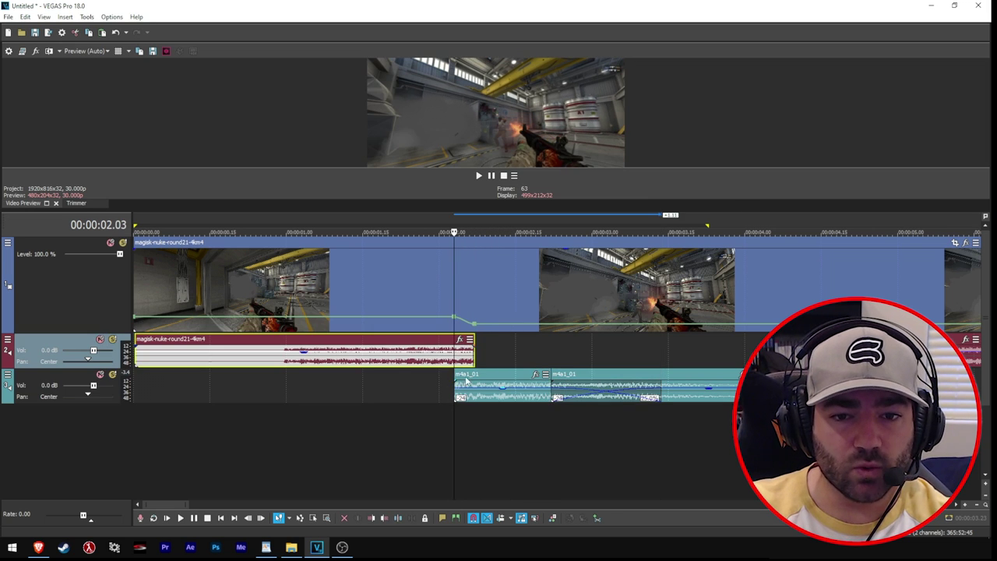
pyautogui.press('Right')
pyautogui.scroll(3, 574, 376)
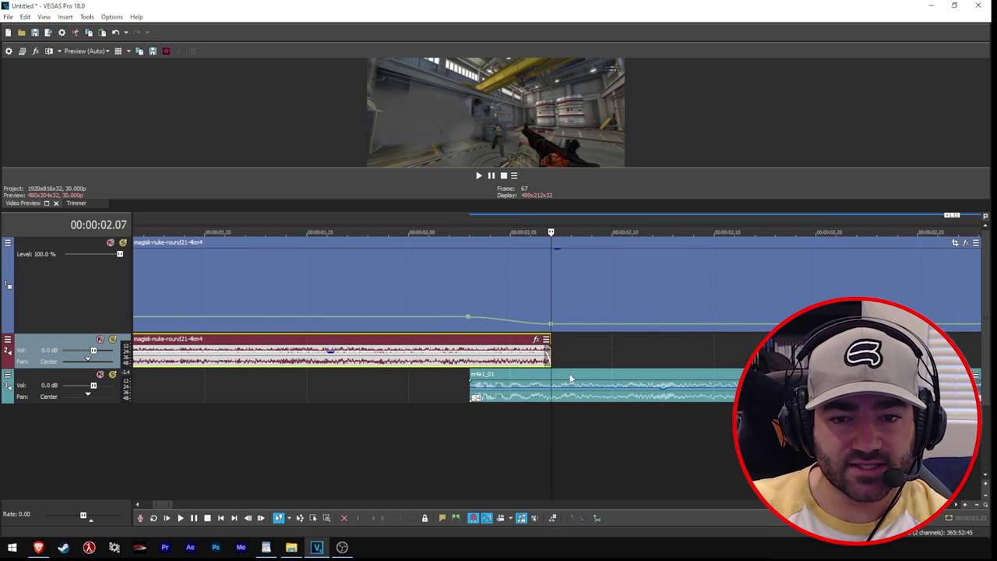
pyautogui.press('Left')
pyautogui.press('Left')
pyautogui.press('Left')
pyautogui.press('Right')
pyautogui.press('Right')
pyautogui.press('Right')
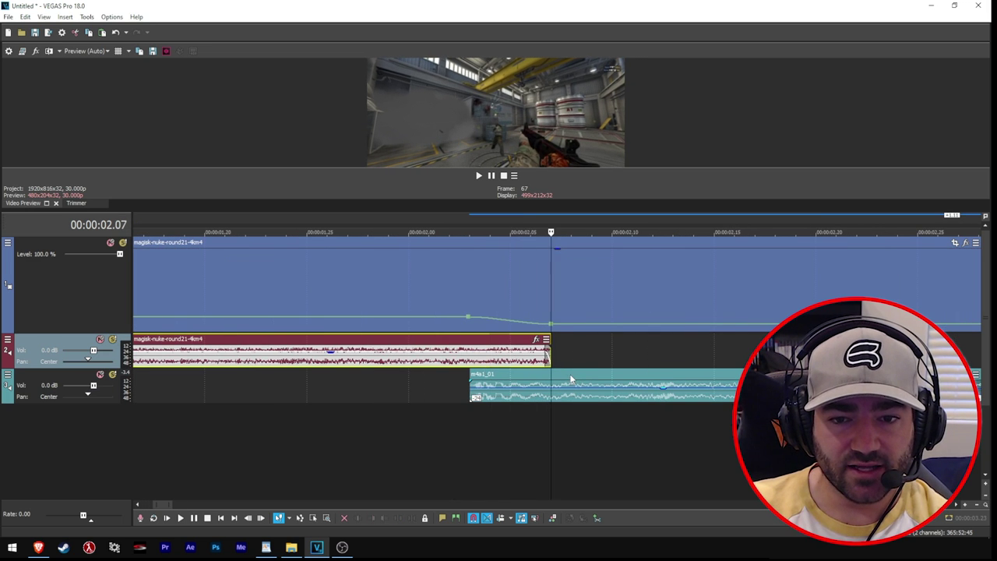
pyautogui.scroll(-3, 570, 377)
pyautogui.press('Right')
pyautogui.press('Right')
pyautogui.press('Right')
pyautogui.press('Right')
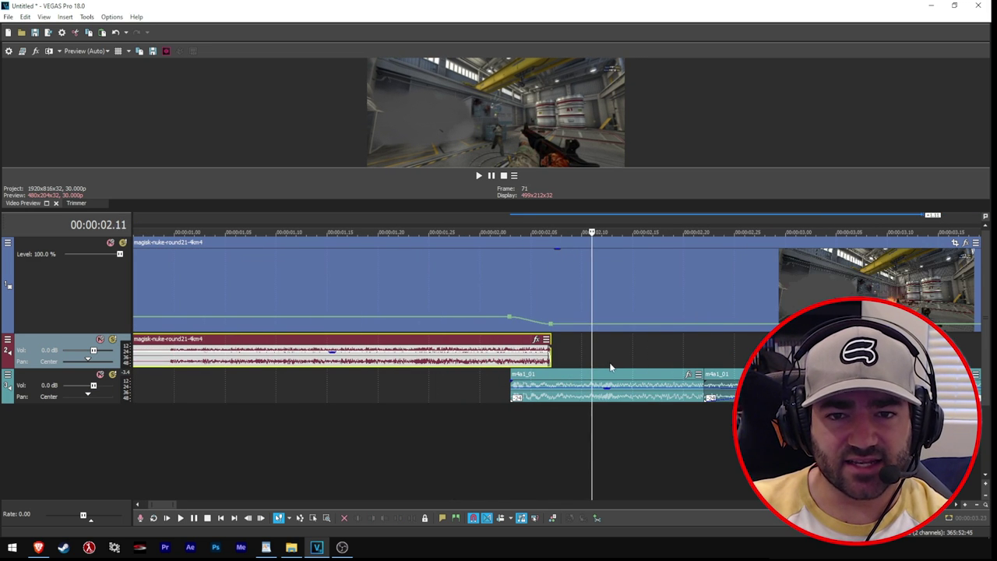
pyautogui.press('Left')
pyautogui.press('Left')
pyautogui.press('Left')
pyautogui.press('Left')
pyautogui.press('Left')
pyautogui.press('Left')
pyautogui.press('Left')
pyautogui.press('Left')
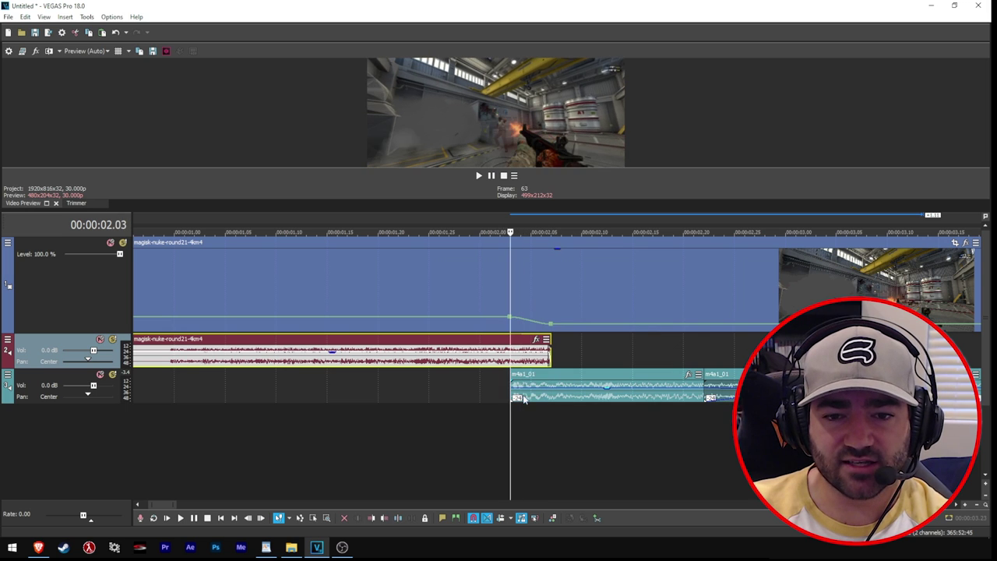
pyautogui.press('Right')
pyautogui.press('Right')
pyautogui.press('Right')
pyautogui.press('Right')
pyautogui.press('Right')
pyautogui.press('Right')
pyautogui.press('Right')
pyautogui.press('Right')
pyautogui.press('Right')
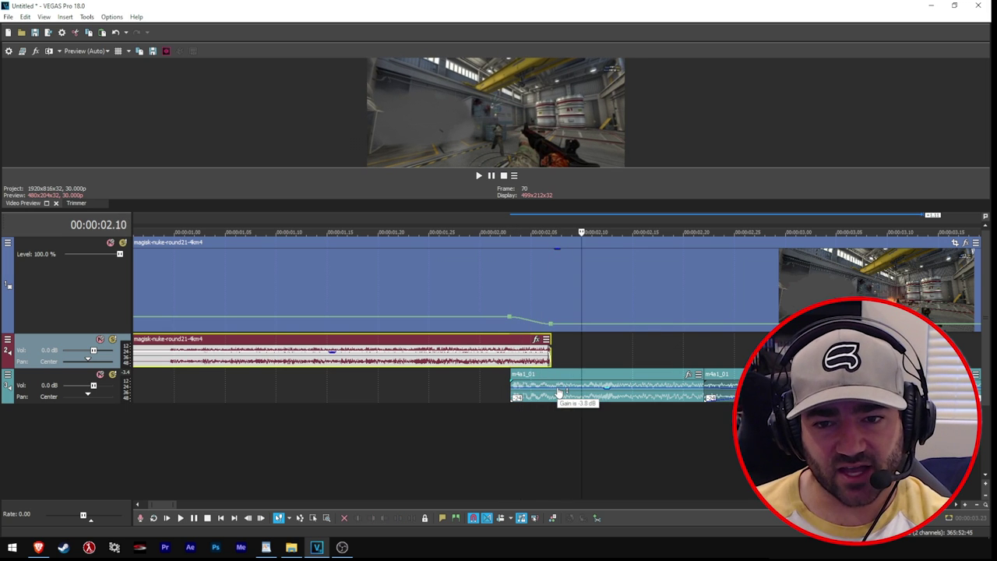
pyautogui.press('Right')
pyautogui.press('Left')
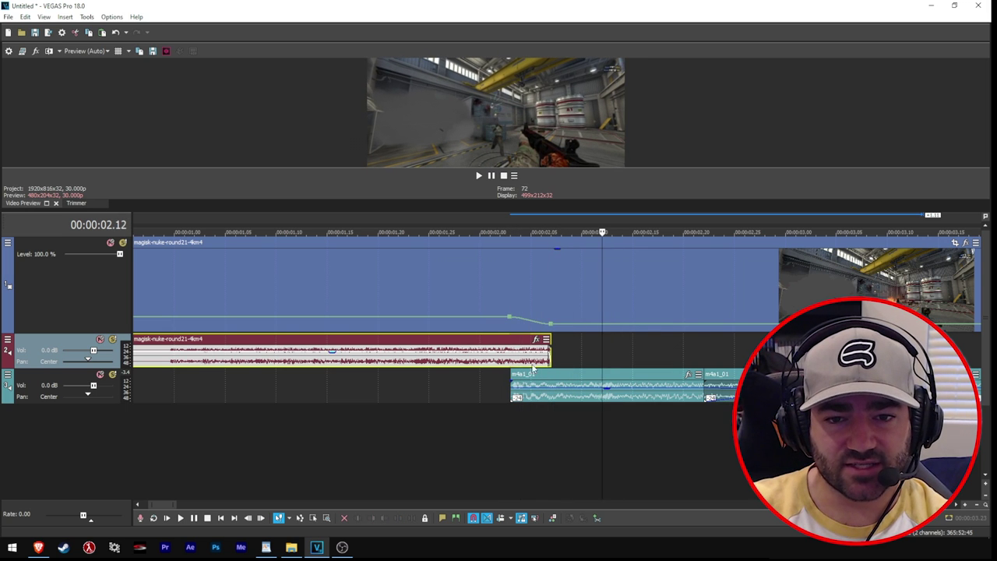
pyautogui.scroll(-5, 499, 405)
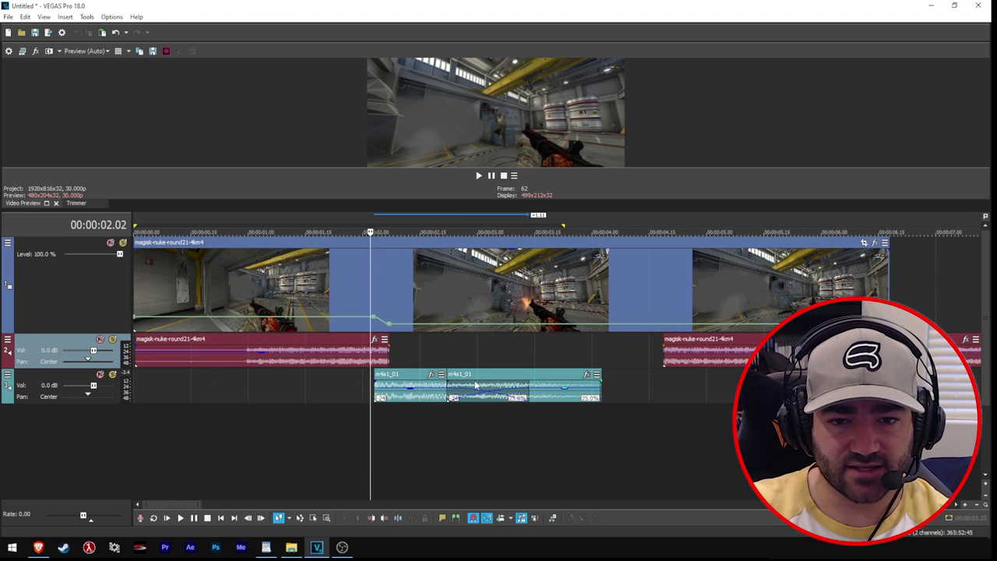
# - Move the second m4a1_01 gunshot onto track 2 at the same time and preview the ramp
pyautogui.click(475, 386)
pyautogui.moveTo(479, 387); pyautogui.dragTo(479, 352)
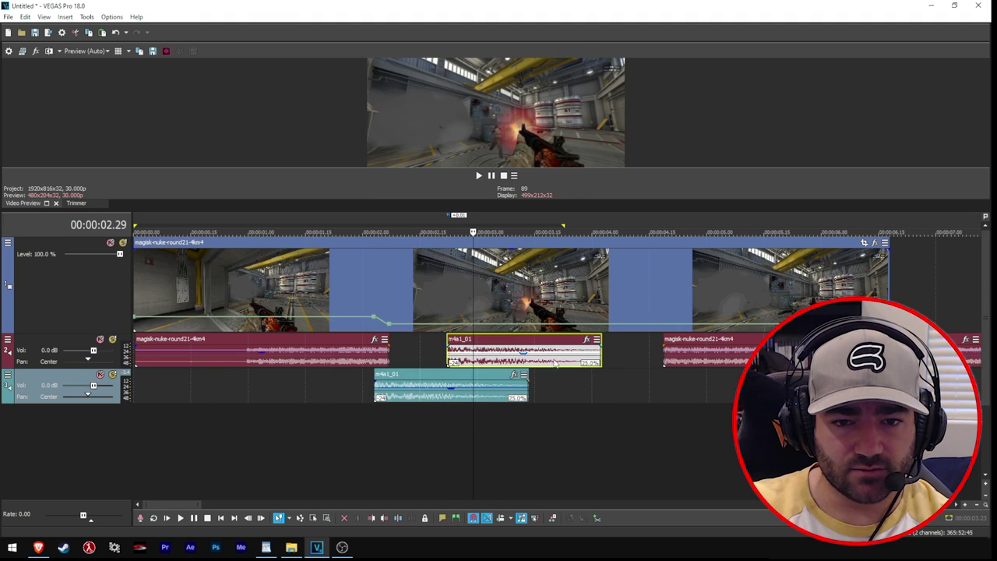
pyautogui.click(317, 418)
pyautogui.press('space')
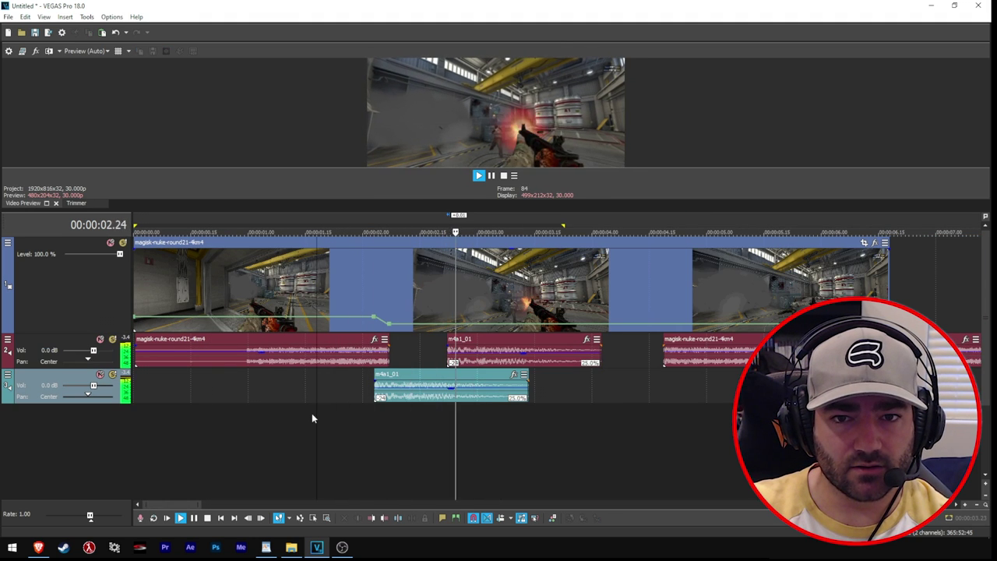
pyautogui.press('space')
pyautogui.press('space')
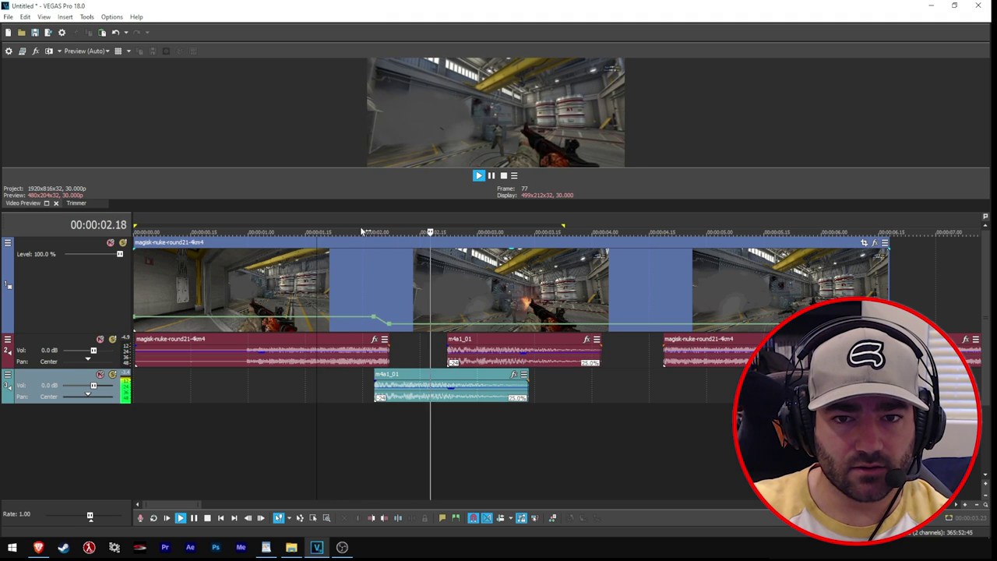
pyautogui.press('space')
pyautogui.press('space')
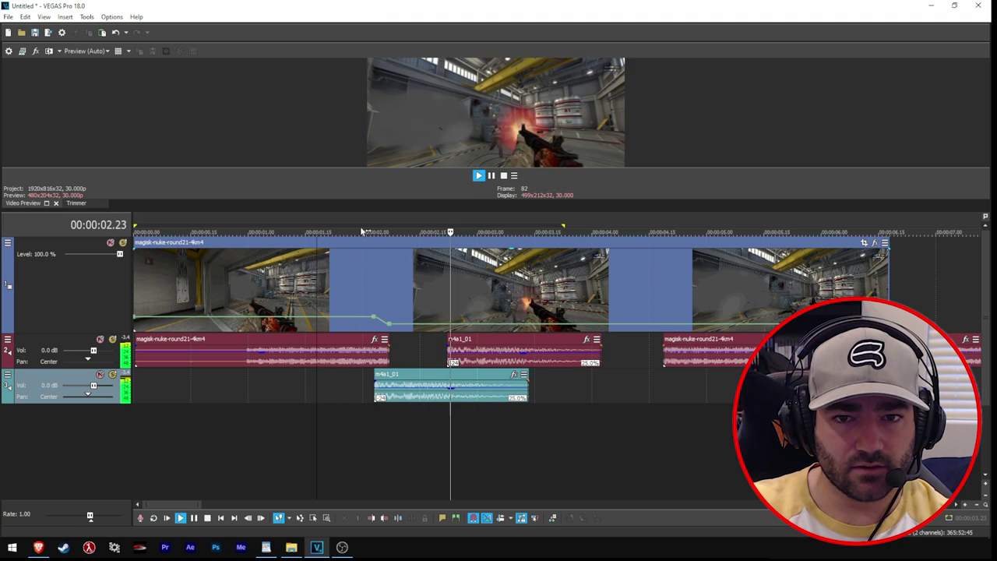
pyautogui.press('space')
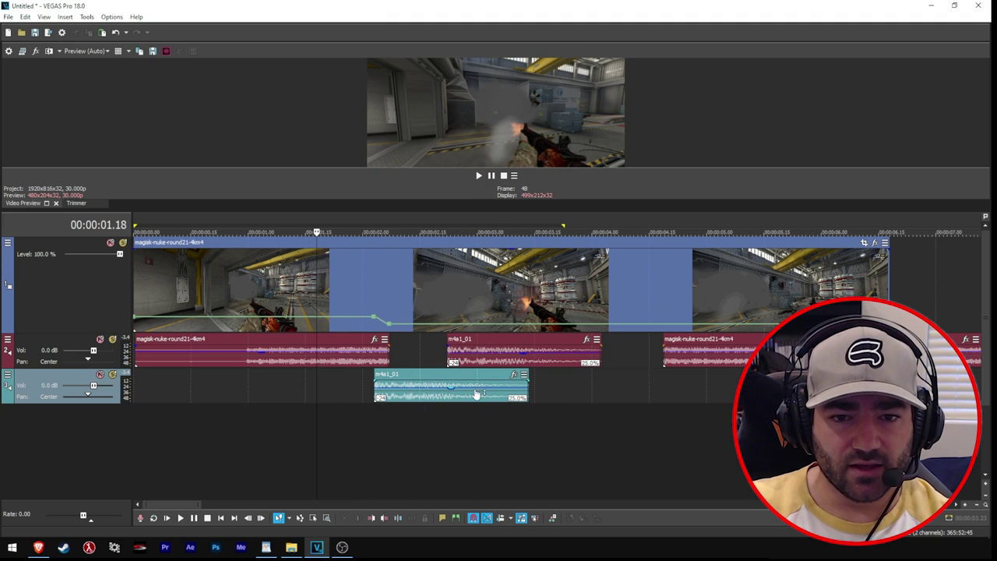
pyautogui.click(476, 398)
# - Loop the video event's footage out to about 11.5 s and nudge the last audio piece to about 10 s
pyautogui.click(389, 356)
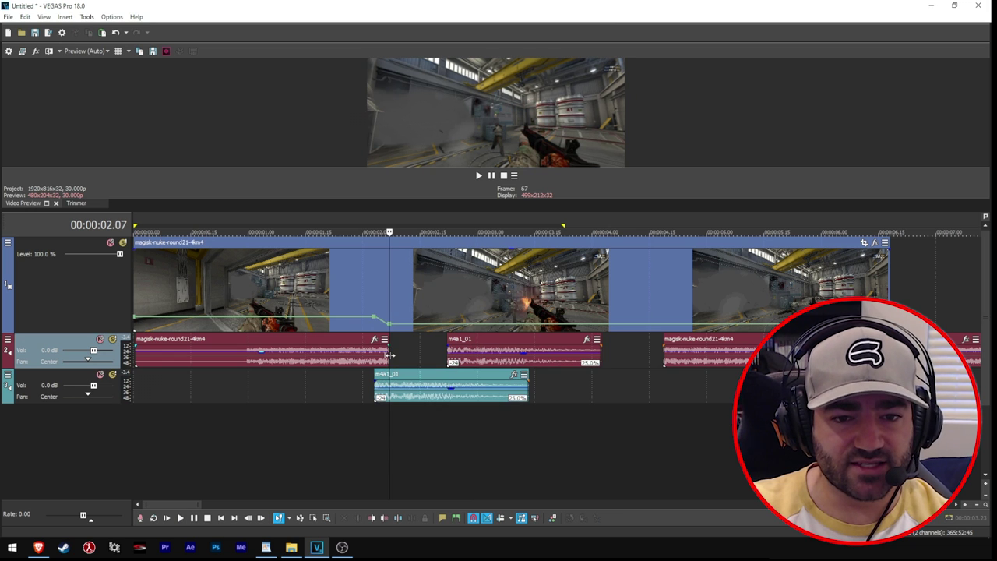
pyautogui.scroll(2, 390, 356)
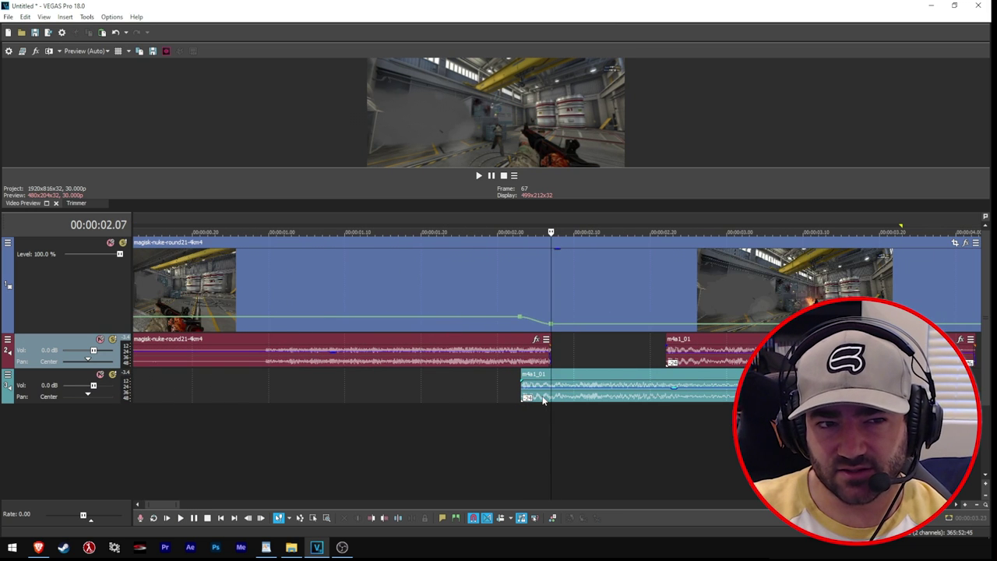
pyautogui.scroll(-1, 545, 399)
pyautogui.click(560, 423)
pyautogui.scroll(1, 594, 402)
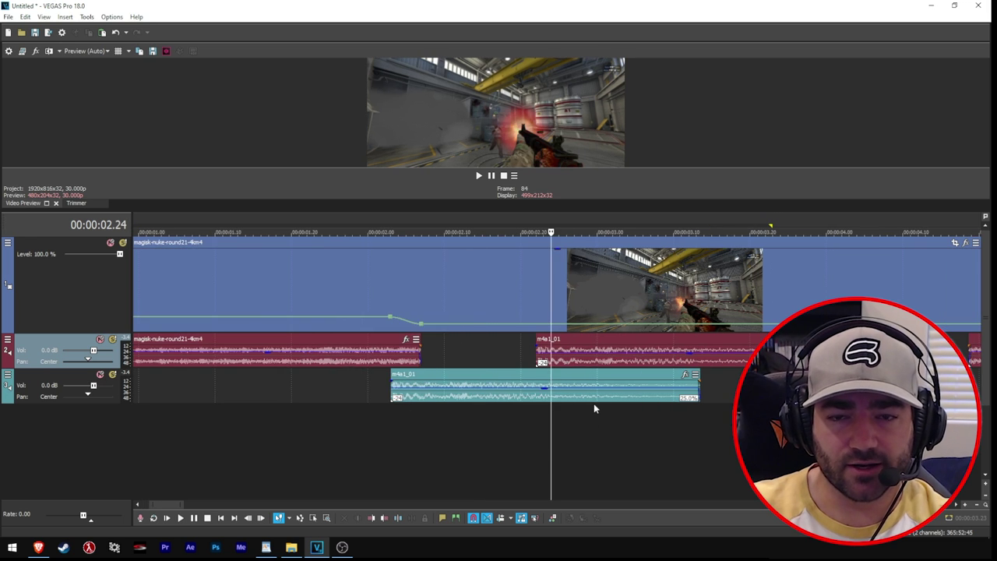
pyautogui.scroll(-2, 597, 404)
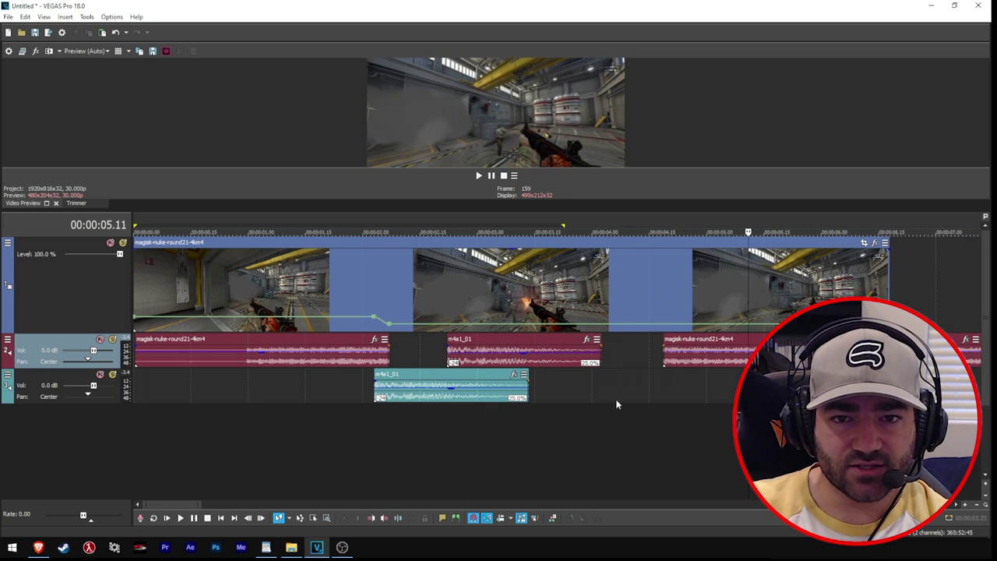
pyautogui.scroll(-3, 604, 401)
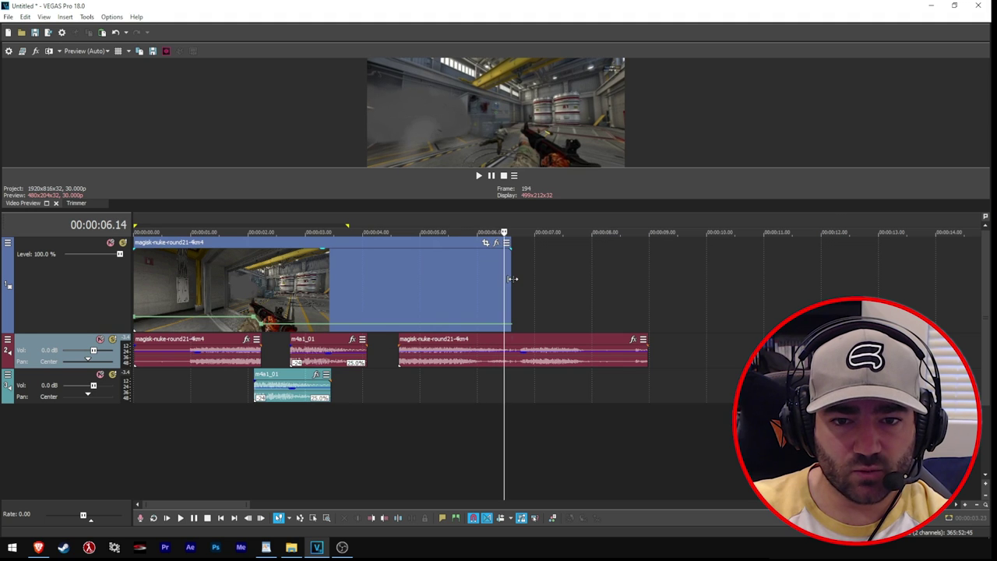
pyautogui.moveTo(513, 278); pyautogui.dragTo(816, 278)
pyautogui.moveTo(481, 360); pyautogui.dragTo(799, 363)
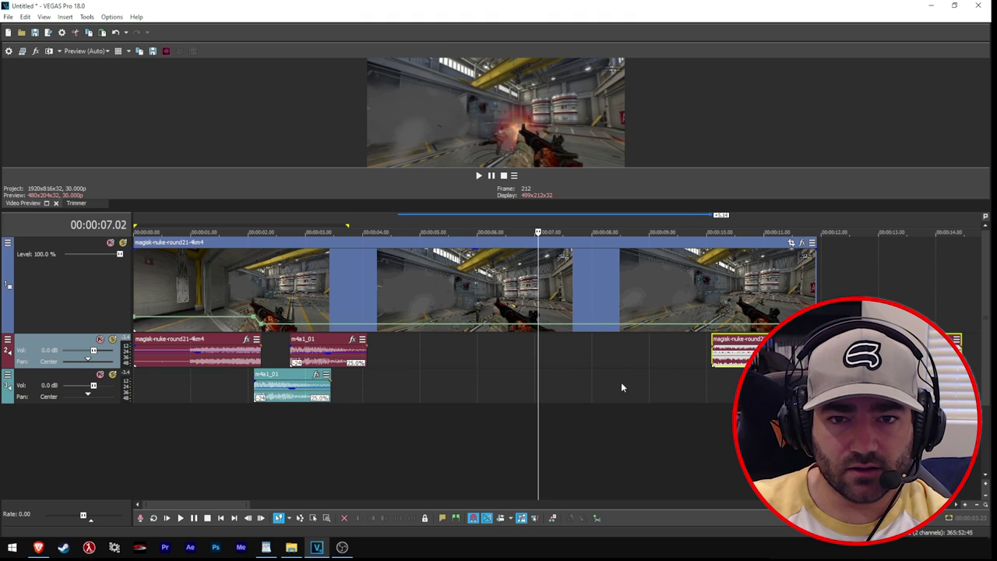
pyautogui.press('space')
# - Paste a copy of the m4a1_01 gunshot on track 3 near 07.04
pyautogui.click(537, 388)
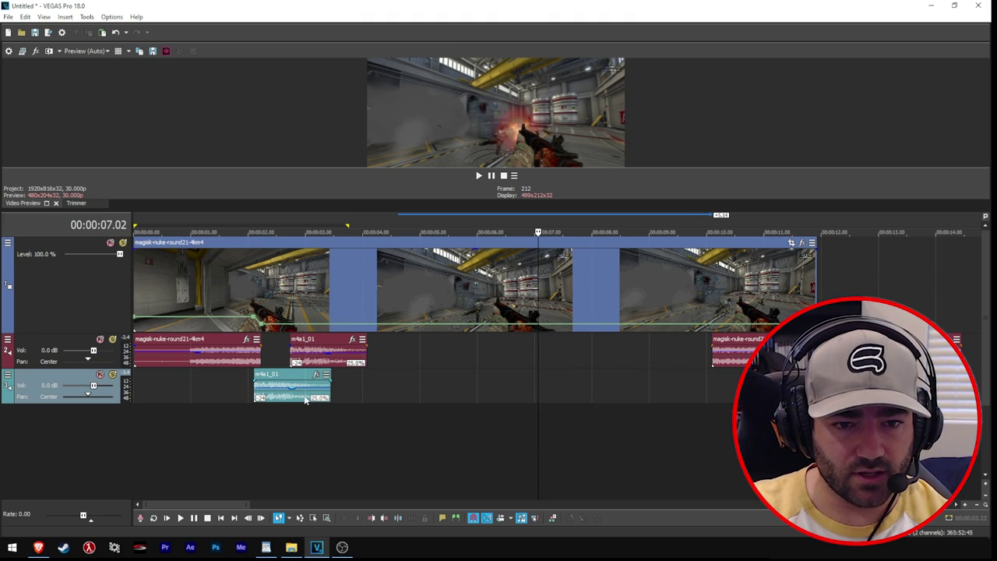
pyautogui.click(305, 398)
pyautogui.click(516, 389)
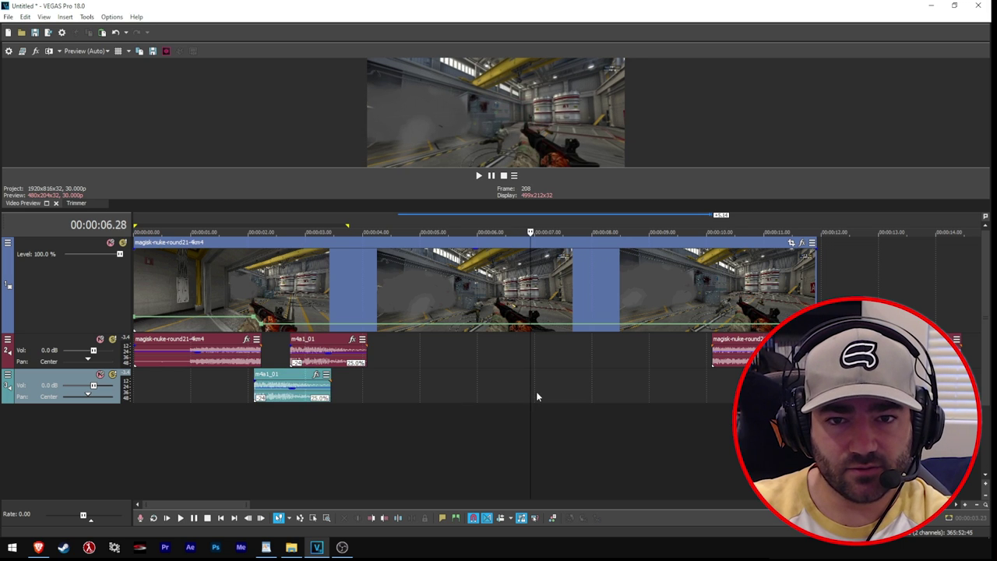
pyautogui.click(537, 391)
pyautogui.hotkey('ctrl', 'v')
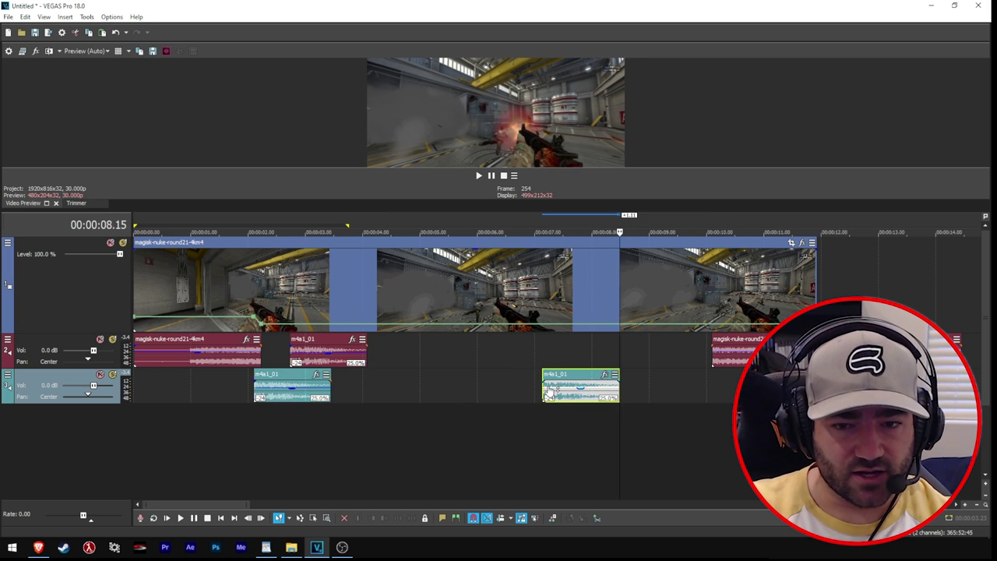
# - Snap the pasted gunshot's start to 07.02 and play the edit from 01.10
pyautogui.scroll(8, 655, 411)
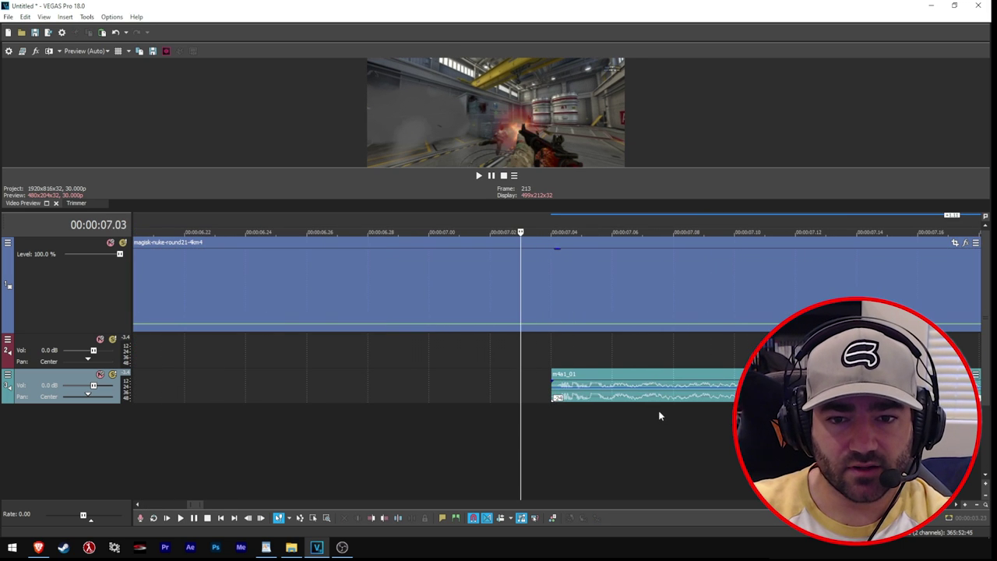
pyautogui.press('Left')
pyautogui.press('Right')
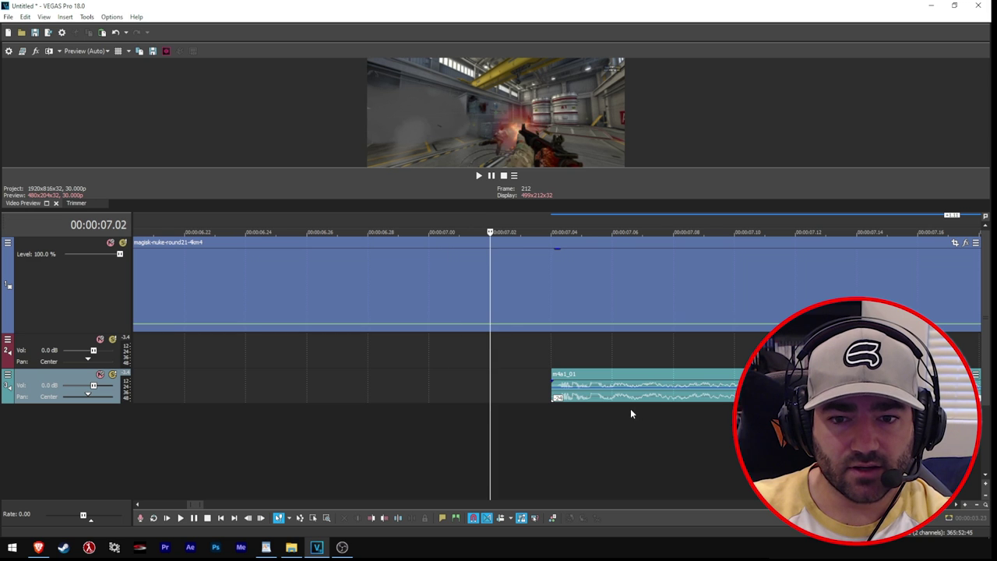
pyautogui.moveTo(625, 402); pyautogui.dragTo(564, 403)
pyautogui.scroll(-8, 567, 404)
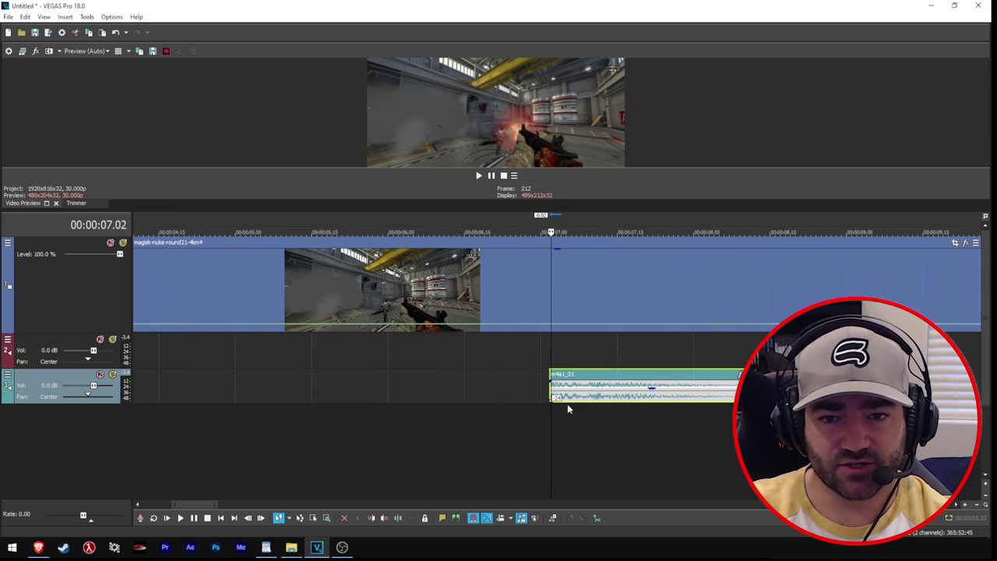
pyautogui.click(209, 428)
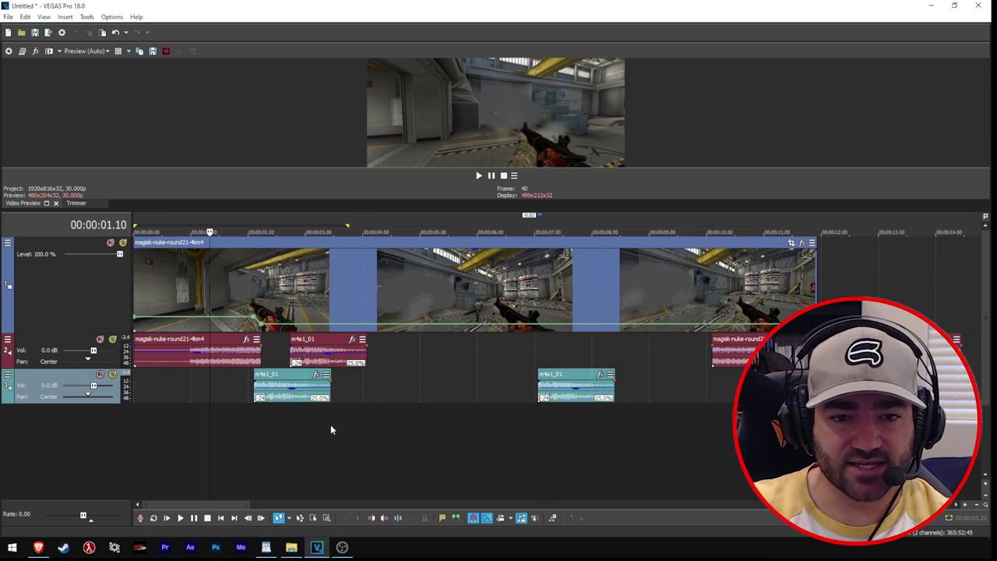
pyautogui.press('space')
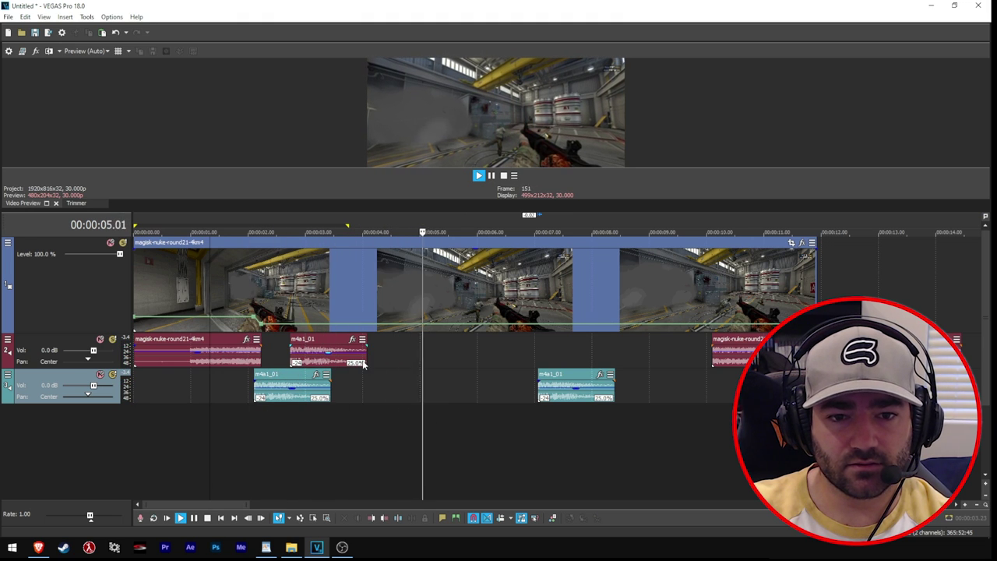
# - Drag out the right edges of the track 2 gunshot and both track 3 gunshots, then play from about 8 s
pyautogui.moveTo(363, 364); pyautogui.dragTo(527, 358)
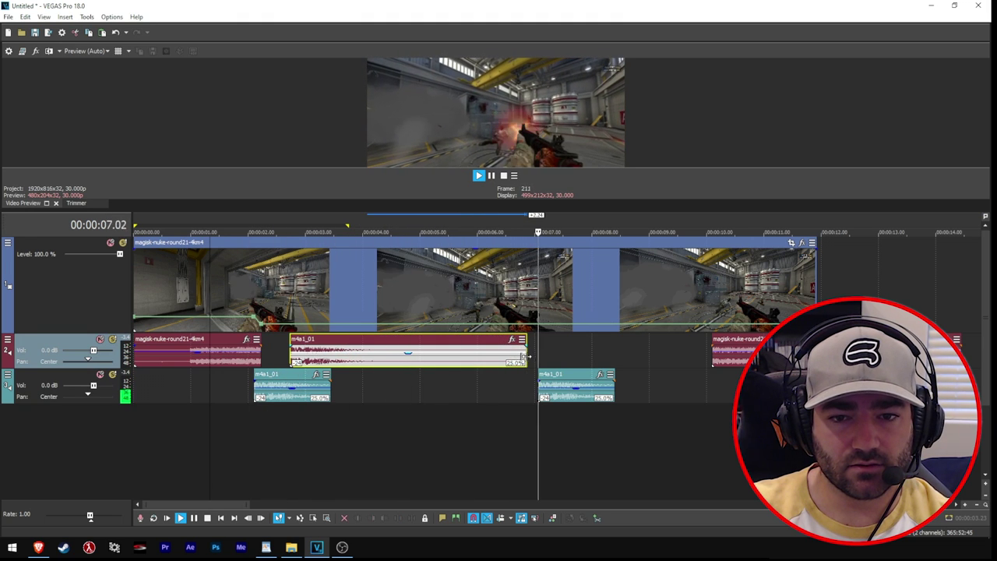
pyautogui.click(248, 231)
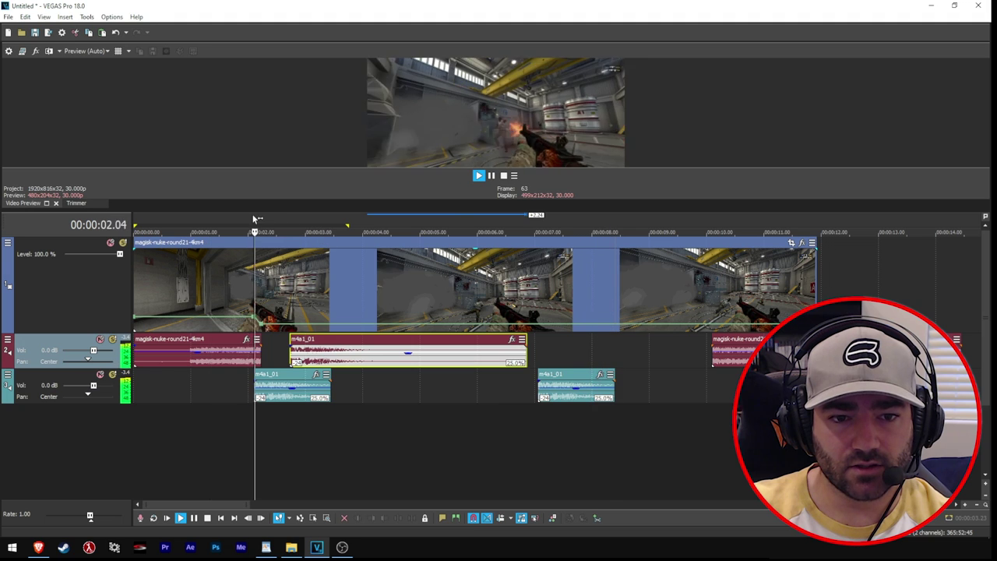
pyautogui.click(330, 391)
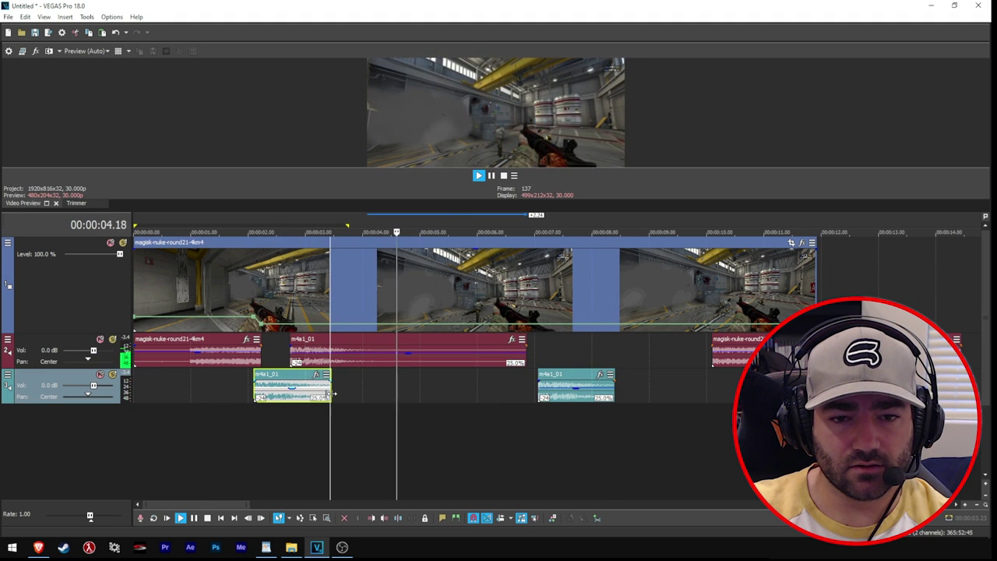
pyautogui.moveTo(334, 393); pyautogui.dragTo(456, 393)
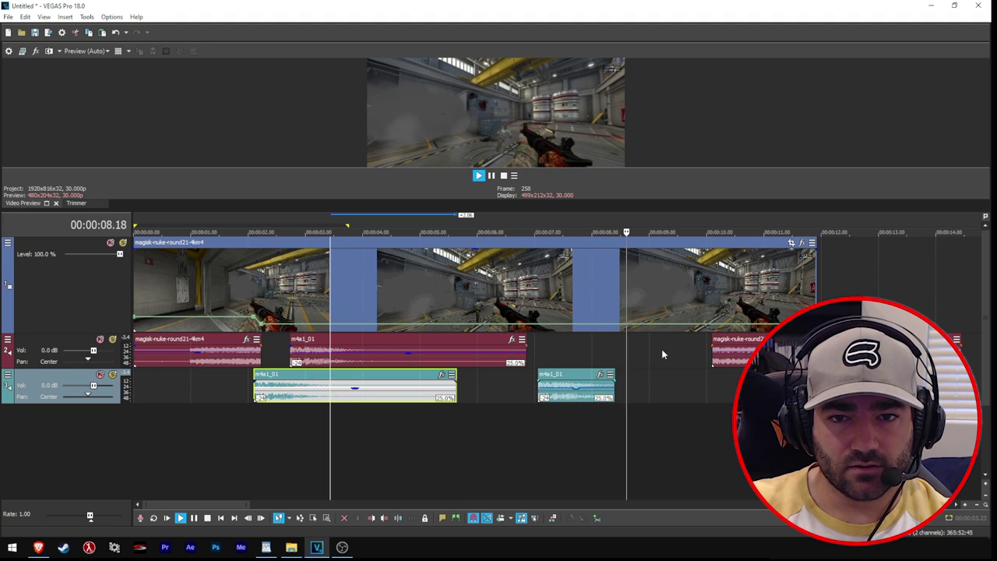
pyautogui.press('space')
pyautogui.moveTo(614, 392); pyautogui.dragTo(740, 392)
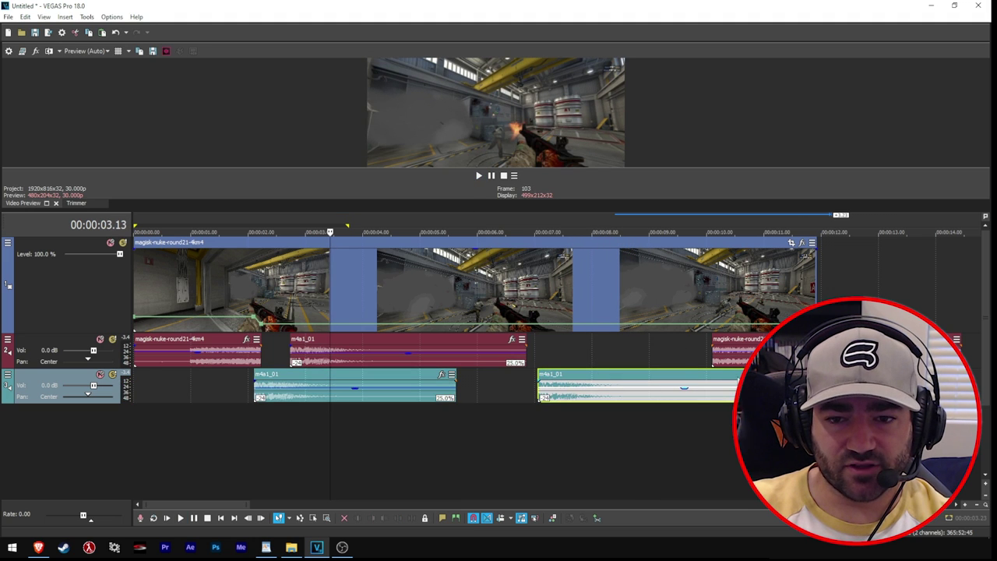
pyautogui.click(604, 347)
pyautogui.press('space')
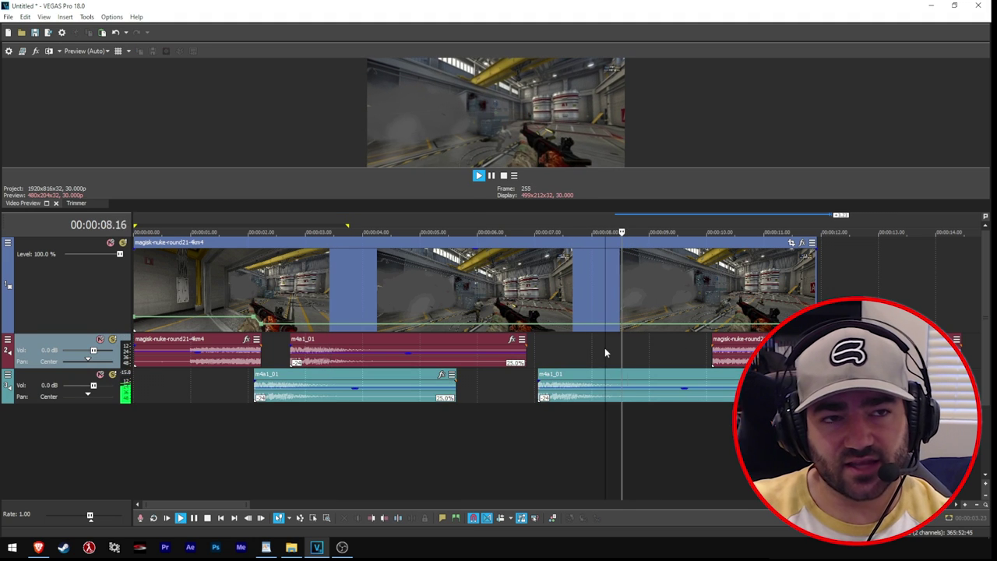
# - Preview from about 7 seconds and park the cursor on the frame just after 9 seconds
pyautogui.click(581, 232)
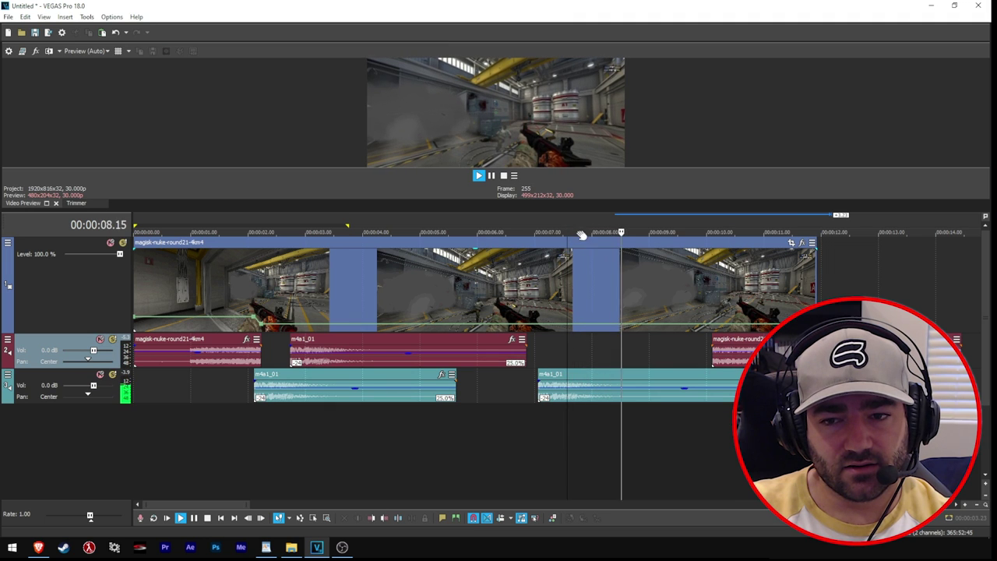
pyautogui.press('space')
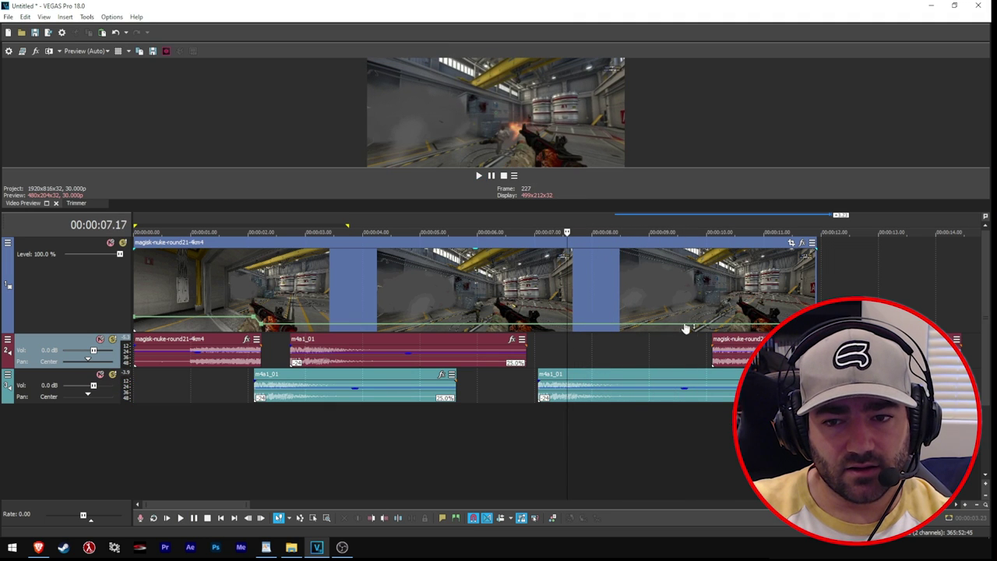
pyautogui.click(663, 424)
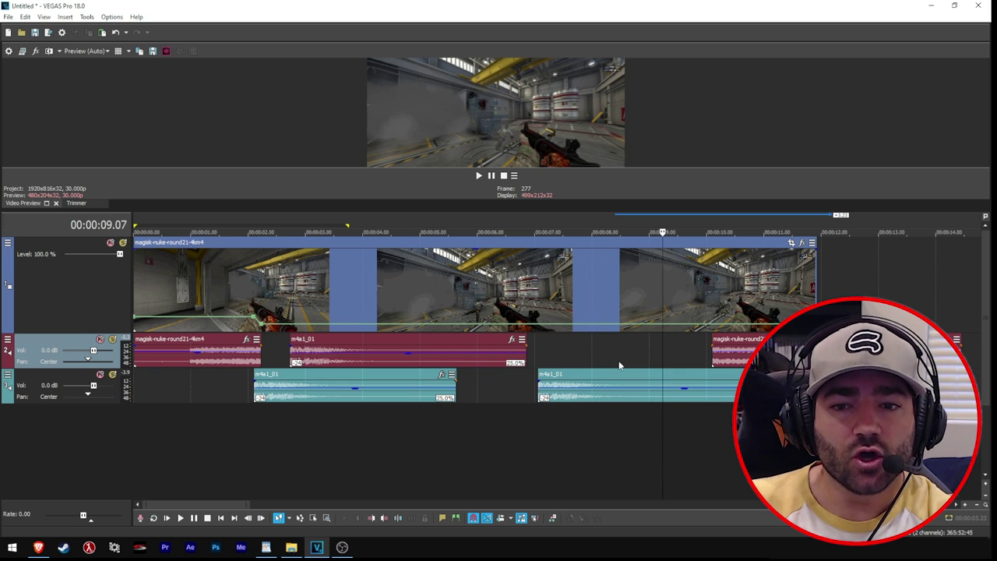
pyautogui.press('Right')
pyautogui.press('Right')
pyautogui.press('Right')
pyautogui.press('Right')
pyautogui.press('Right')
pyautogui.press('Right')
pyautogui.press('Right')
pyautogui.press('Right')
pyautogui.press('Right')
pyautogui.press('Right')
pyautogui.press('Right')
pyautogui.press('Right')
pyautogui.press('Right')
pyautogui.press('Right')
pyautogui.press('Right')
pyautogui.press('Right')
pyautogui.press('Right')
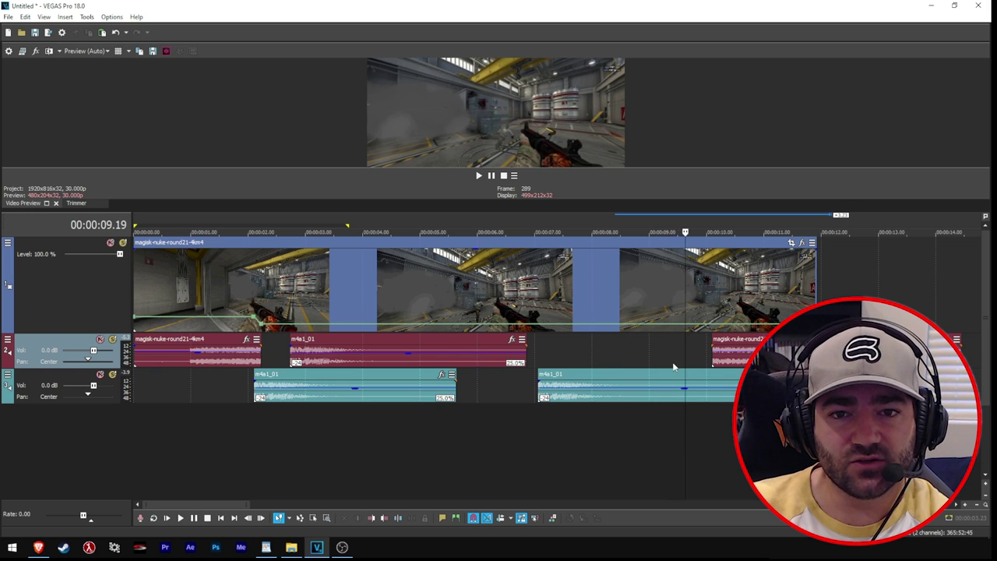
pyautogui.press('Left')
pyautogui.press('Left')
pyautogui.press('Left')
pyautogui.press('Left')
pyautogui.press('Left')
pyautogui.press('Left')
pyautogui.press('Left')
pyautogui.press('Left')
pyautogui.press('Left')
pyautogui.press('Left')
pyautogui.press('Left')
pyautogui.press('Left')
pyautogui.press('Left')
pyautogui.press('Left')
pyautogui.press('Left')
pyautogui.press('Left')
pyautogui.press('Left')
pyautogui.press('Left')
pyautogui.press('Left')
pyautogui.press('Left')
pyautogui.press('Left')
pyautogui.press('Left')
pyautogui.press('Left')
pyautogui.press('Left')
pyautogui.press('Left')
pyautogui.press('Left')
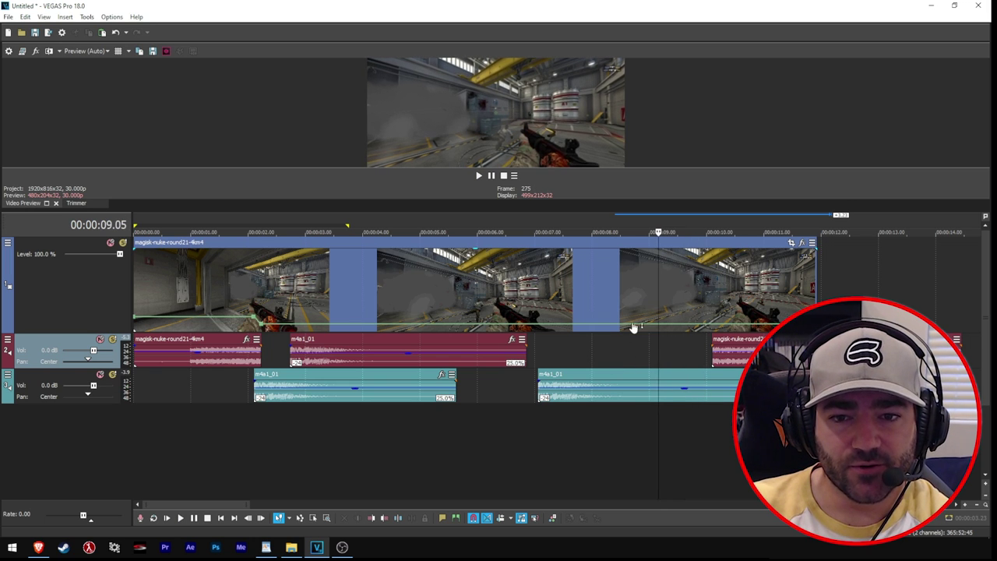
# - Add two velocity envelope points near 09.05 and set the later one to Normal Velocity
pyautogui.rightClick(658, 328)
pyautogui.click(677, 327)
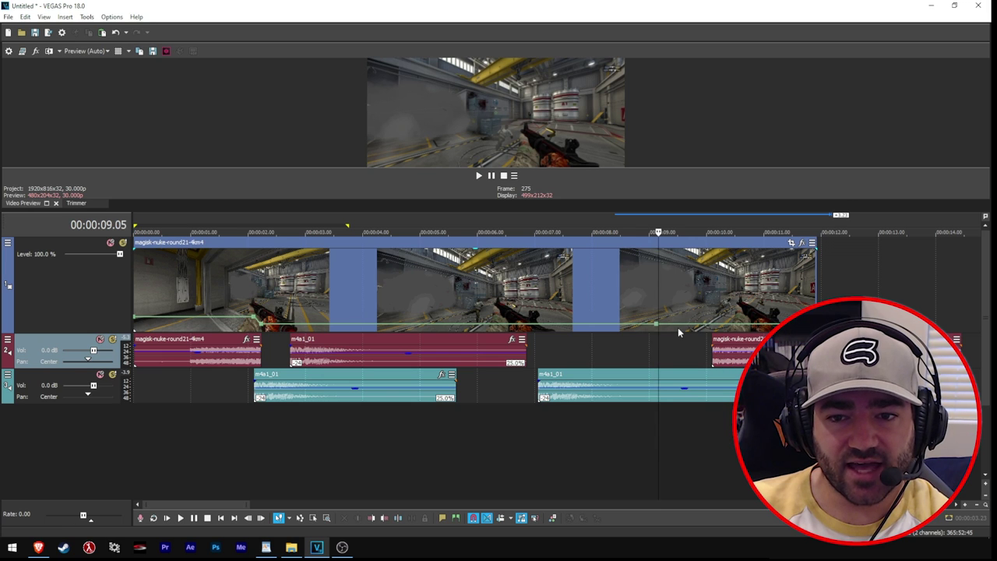
pyautogui.press('Right')
pyautogui.press('Right')
pyautogui.press('Right')
pyautogui.press('Right')
pyautogui.press('Right')
pyautogui.press('Right')
pyautogui.press('Right')
pyautogui.press('Right')
pyautogui.press('Right')
pyautogui.press('Right')
pyautogui.rightClick(677, 328)
pyautogui.click(688, 333)
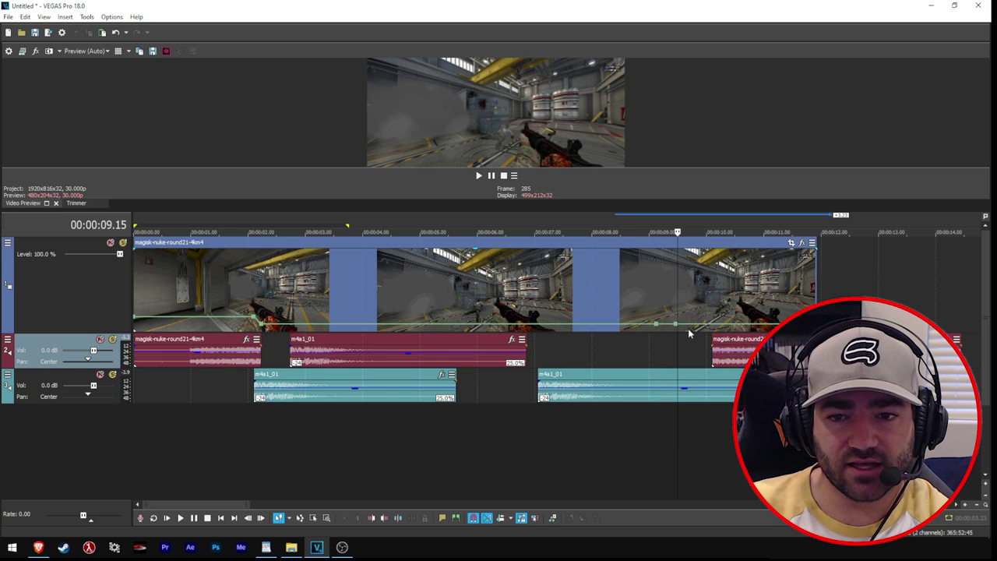
pyautogui.rightClick(676, 328)
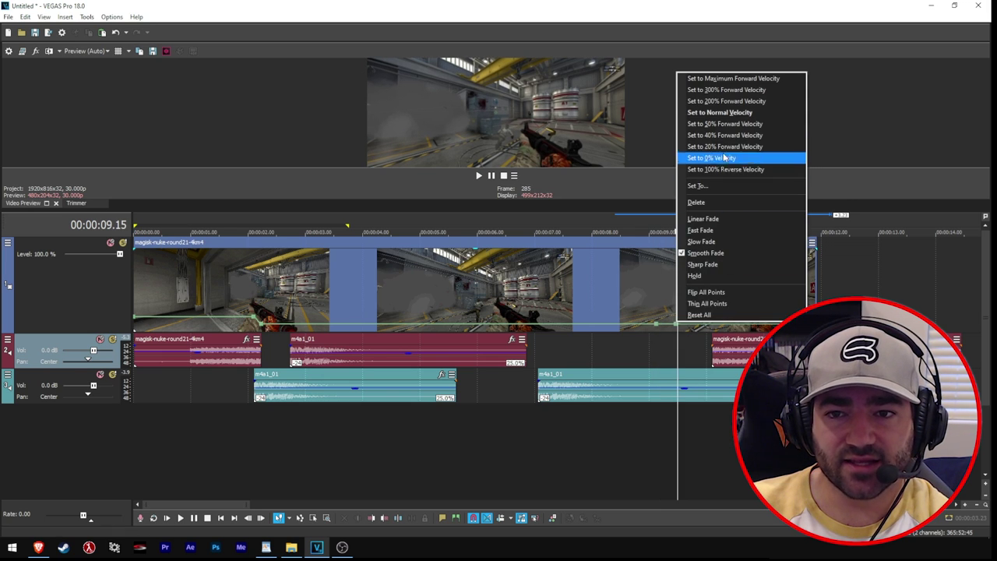
pyautogui.click(740, 115)
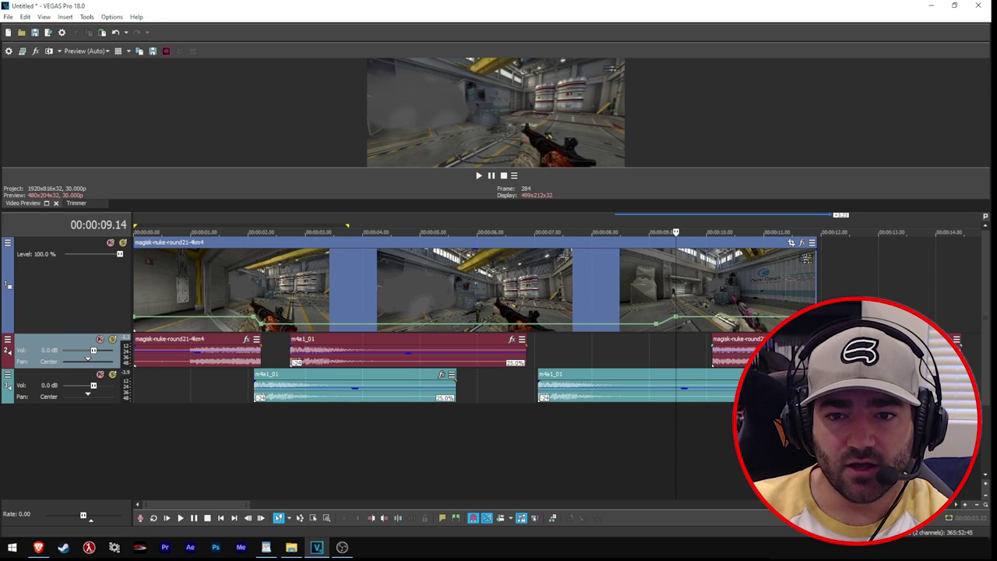
pyautogui.scroll(-5, 736, 319)
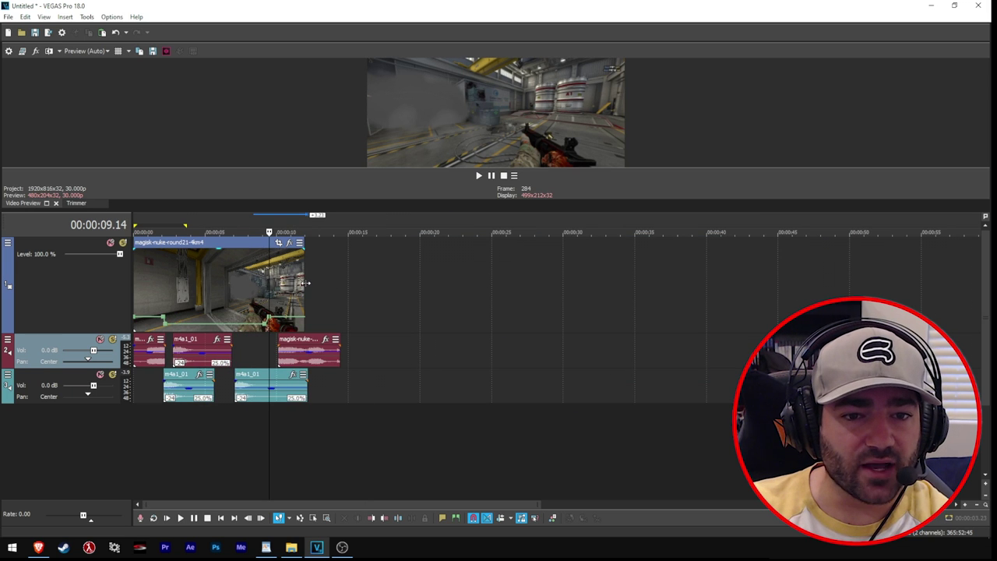
# - Lengthen the ramped video event, then pull its end back slightly
pyautogui.moveTo(304, 293); pyautogui.dragTo(330, 296)
pyautogui.scroll(5, 615, 321)
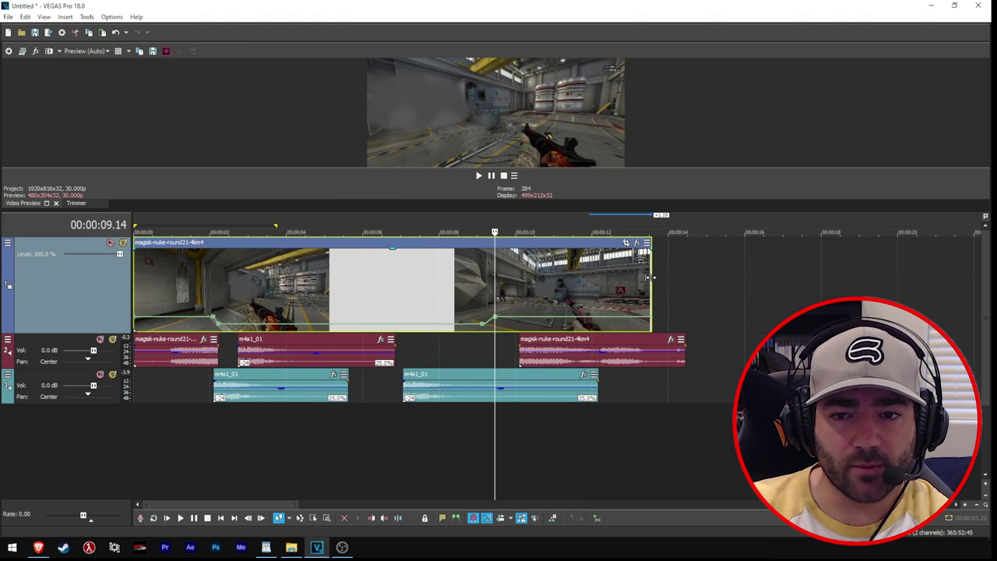
pyautogui.moveTo(650, 278)
pyautogui.mouseDown()
pyautogui.moveTo(708, 277)
pyautogui.moveTo(664, 277)
pyautogui.mouseUp()
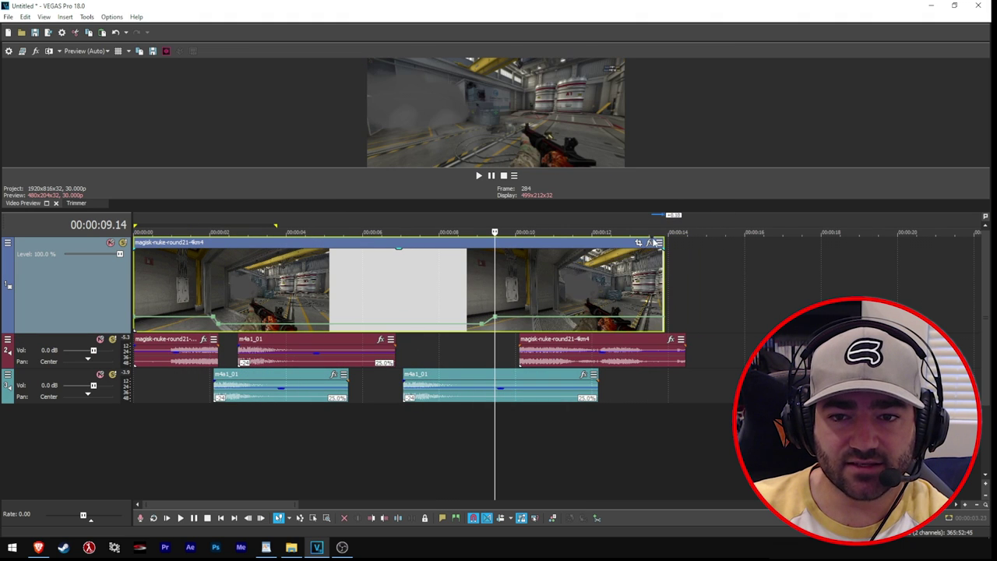
pyautogui.scroll(4, 653, 243)
pyautogui.scroll(-2, 791, 242)
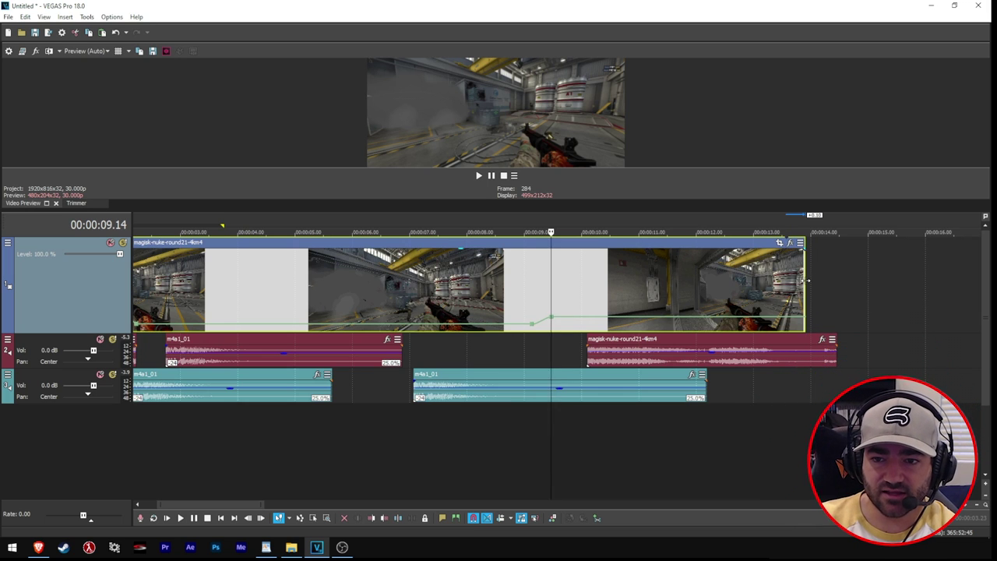
pyautogui.moveTo(805, 278); pyautogui.dragTo(785, 278)
# - Trim the game audio piece to start at 09.11 and play back from about 8 seconds
pyautogui.moveTo(835, 356); pyautogui.dragTo(762, 357)
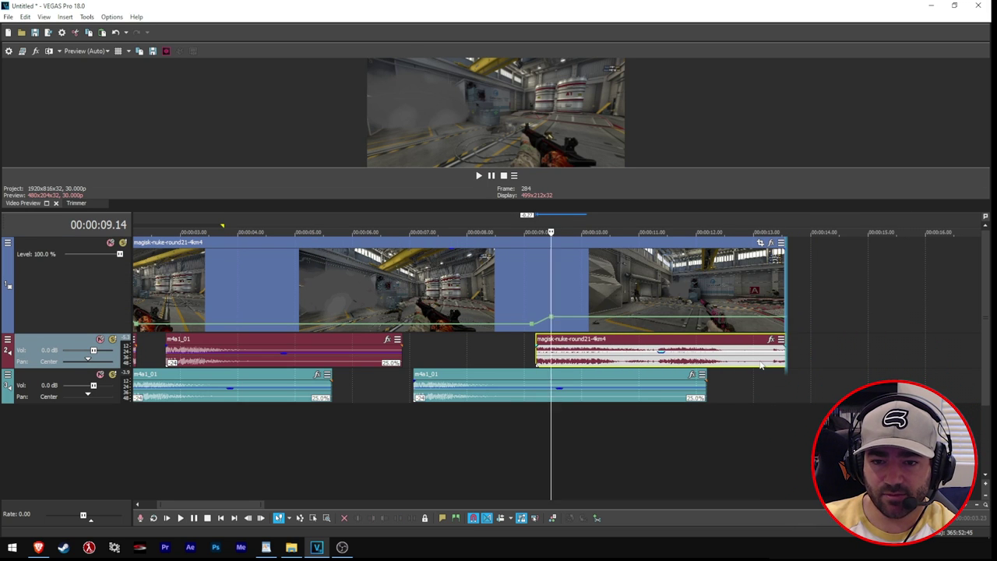
pyautogui.click(530, 357)
pyautogui.scroll(5, 531, 357)
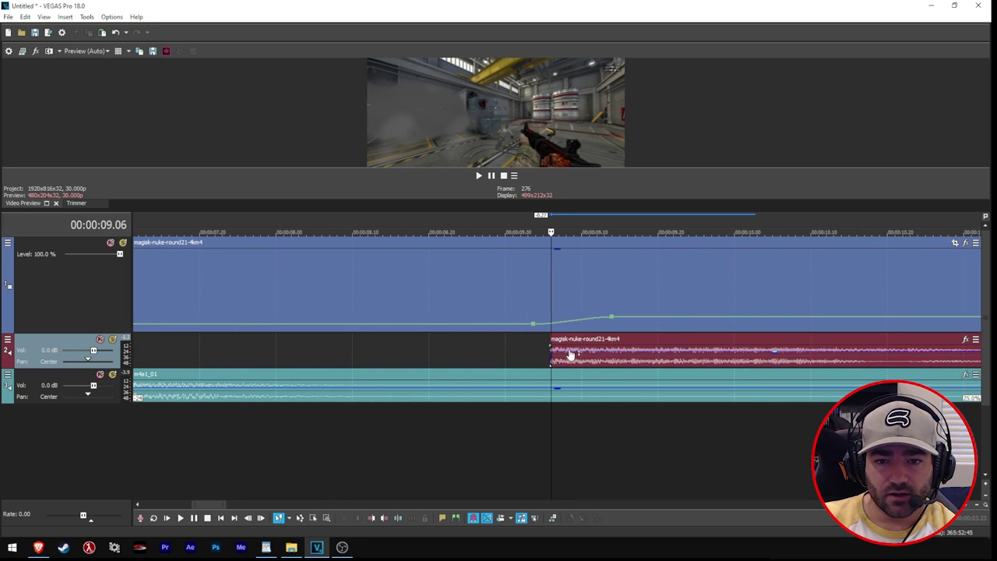
pyautogui.scroll(3, 550, 358)
pyautogui.moveTo(550, 357); pyautogui.dragTo(653, 357)
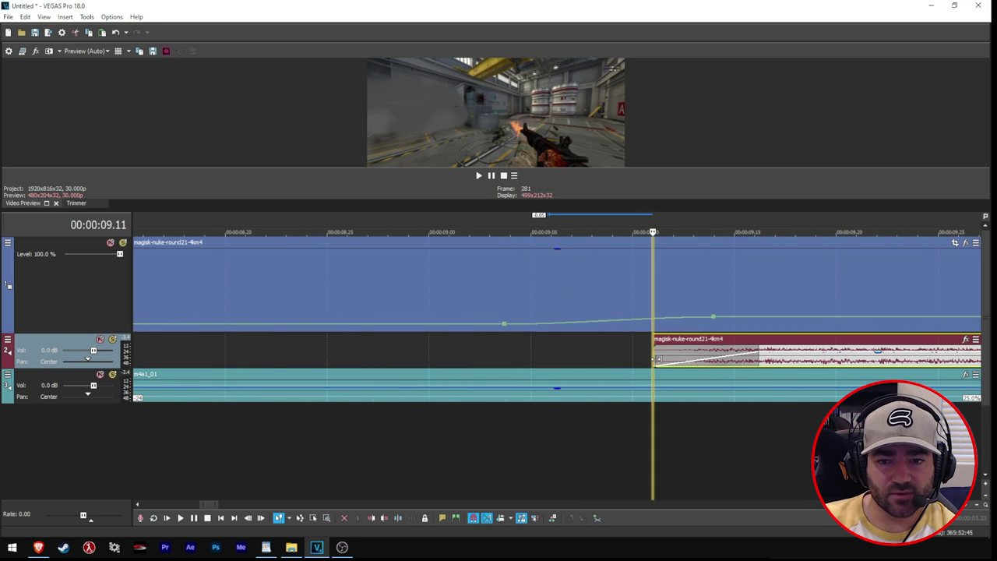
pyautogui.scroll(-10, 653, 357)
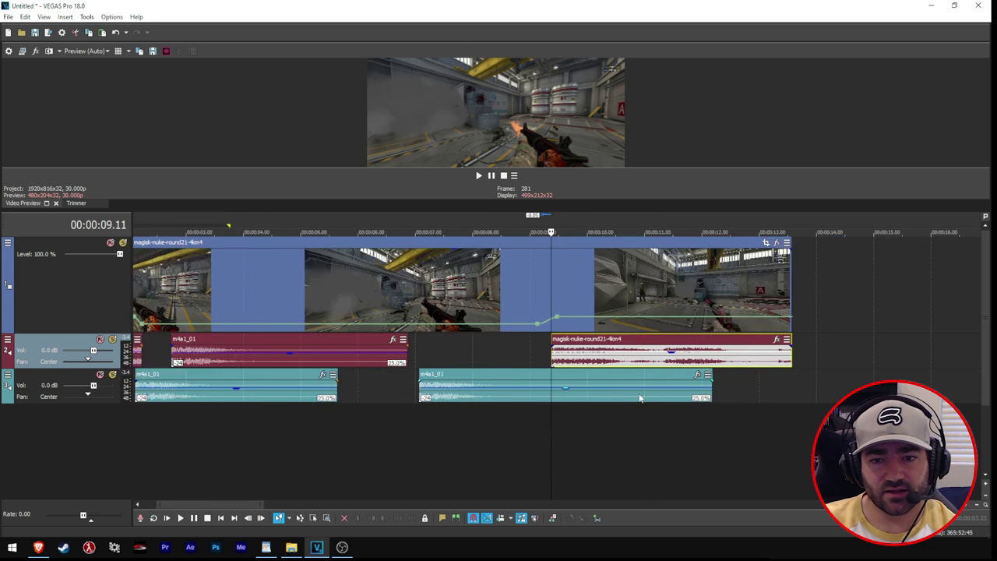
pyautogui.click(293, 218)
pyautogui.press('space')
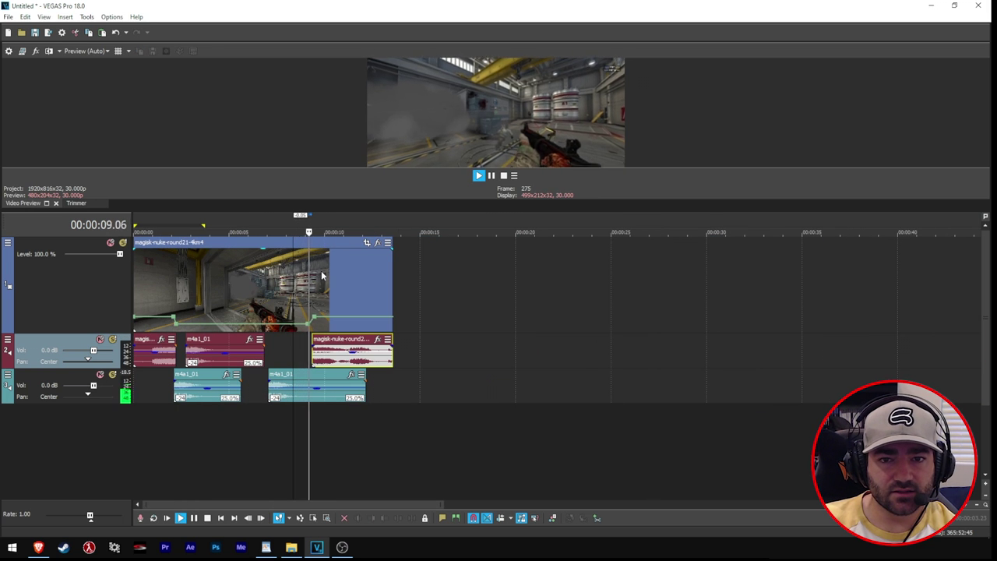
pyautogui.press('space')
pyautogui.scroll(6, 376, 401)
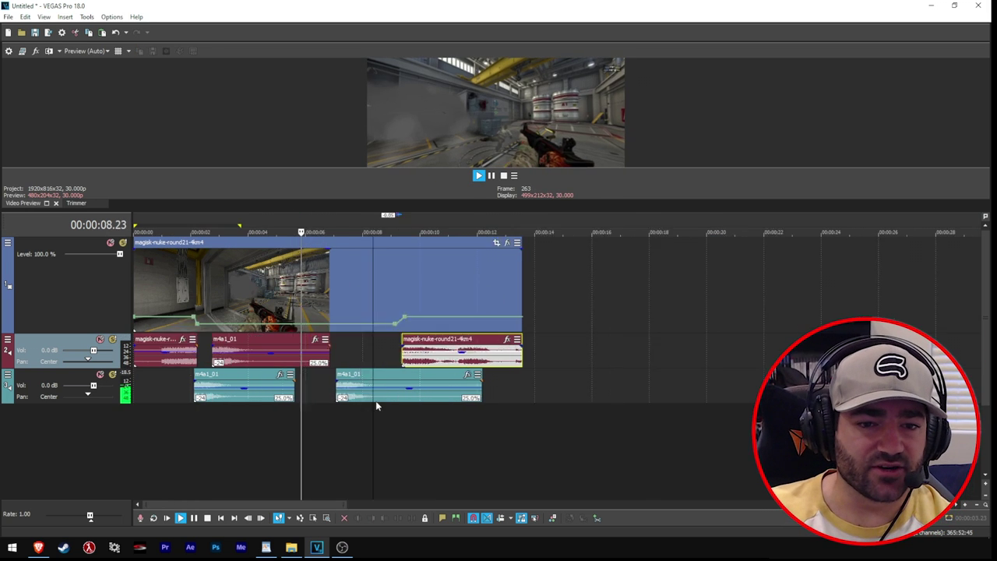
pyautogui.click(584, 221)
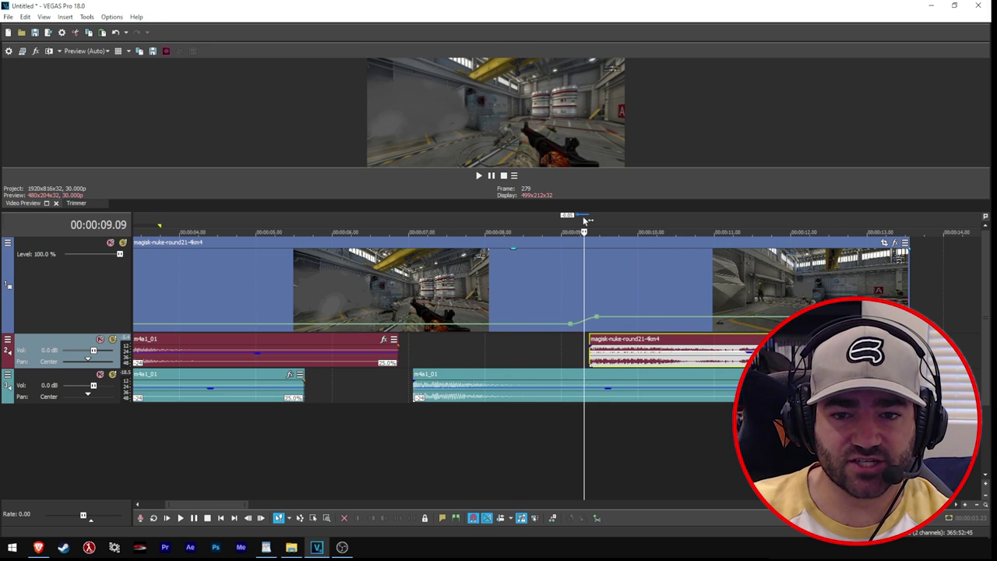
pyautogui.scroll(3, 589, 223)
pyautogui.press('Right')
pyautogui.press('Right')
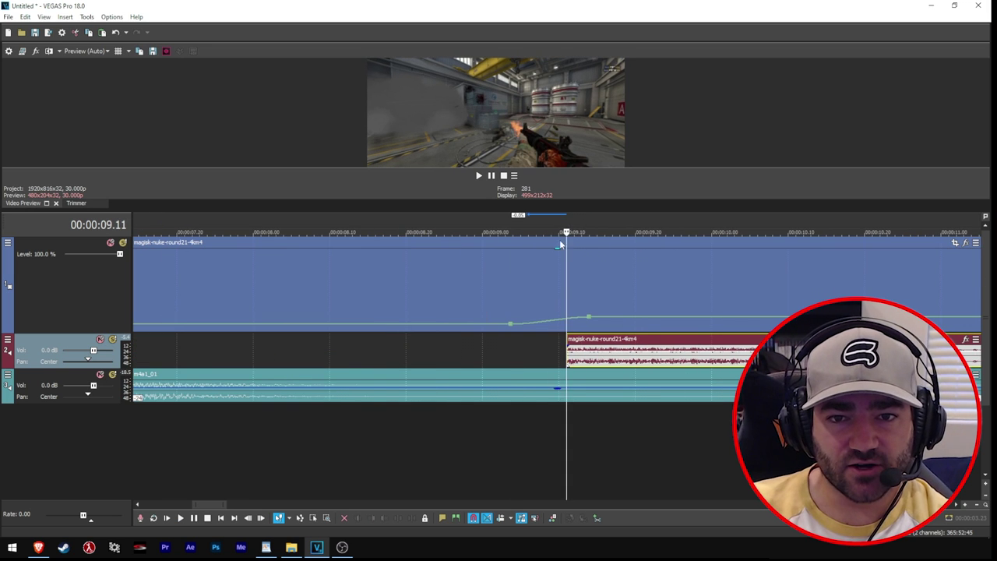
pyautogui.press('Right')
pyautogui.press('Right')
pyautogui.press('Left')
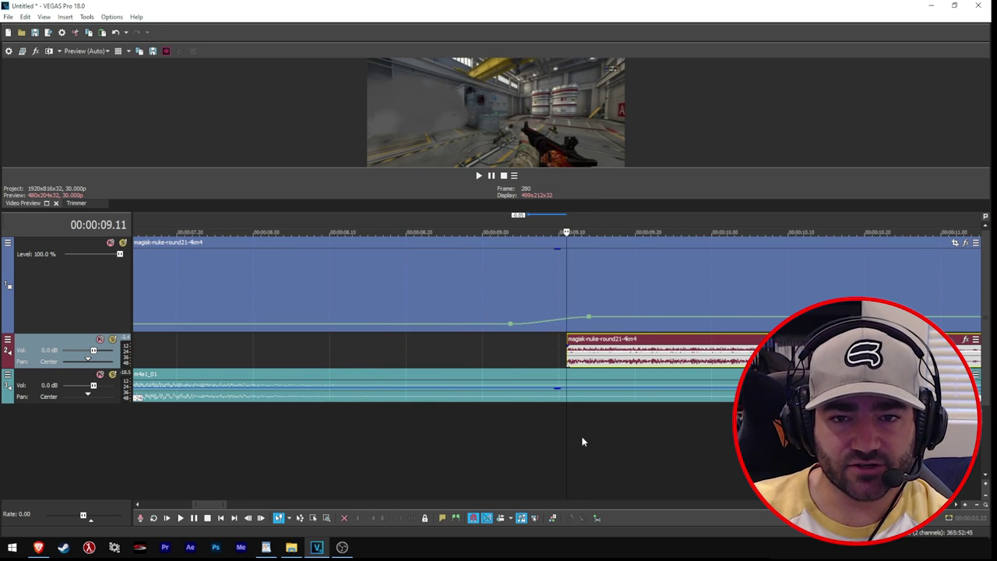
pyautogui.press('Left')
pyautogui.press('space')
pyautogui.scroll(-4, 582, 437)
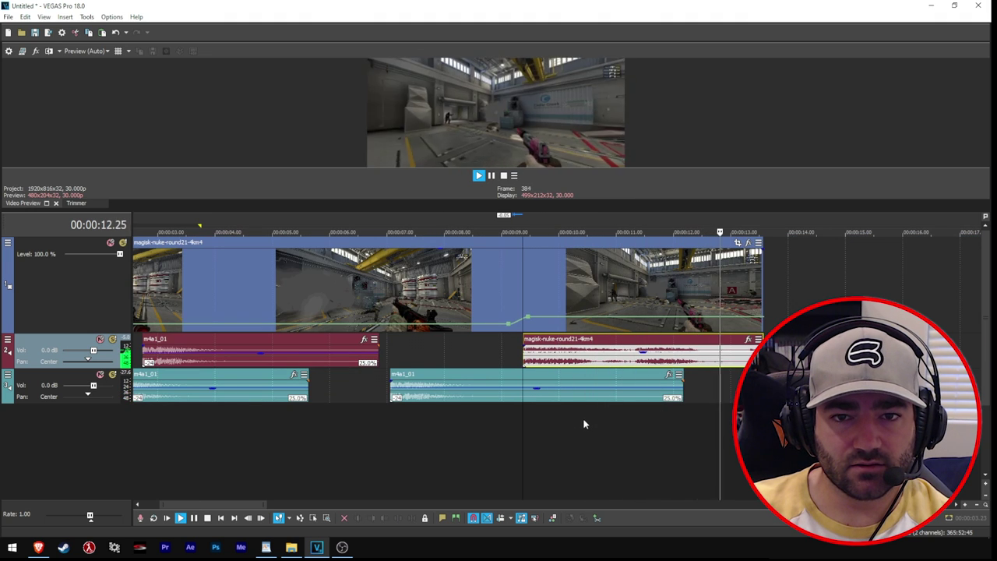
pyautogui.press('space')
pyautogui.scroll(-3, 496, 458)
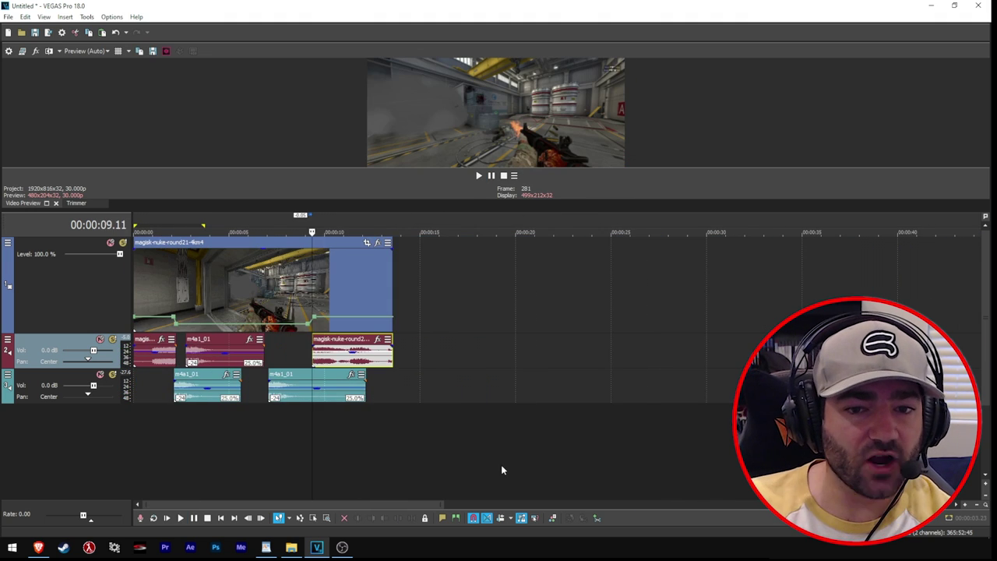
pyautogui.scroll(4, 341, 420)
pyautogui.scroll(-1, 293, 445)
pyautogui.click(263, 439)
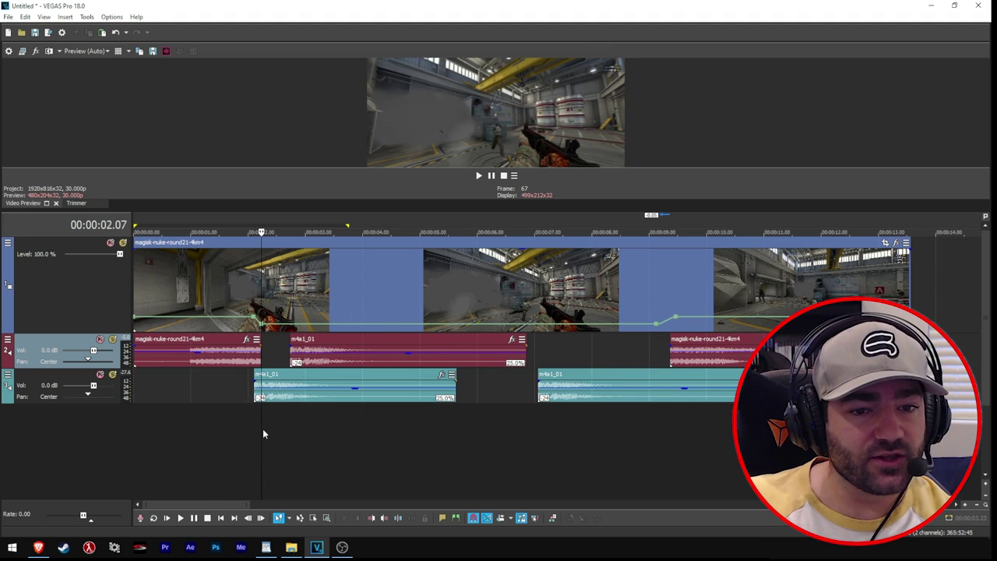
# - Select all audio events on tracks 2 and 3 and drag them together to about 22 s
pyautogui.scroll(3, 263, 434)
pyautogui.scroll(-3, 451, 424)
pyautogui.click(188, 355)
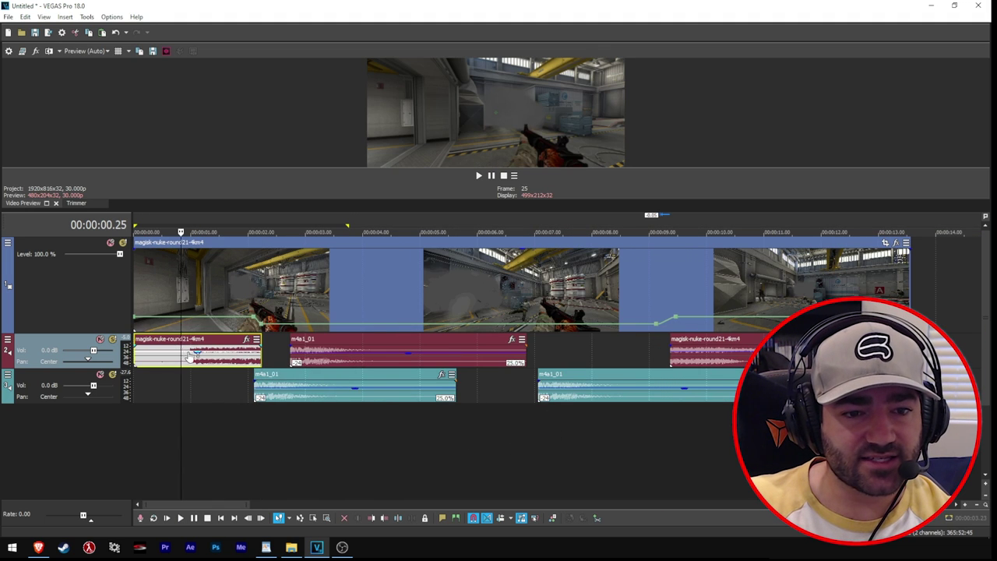
pyautogui.keyDown('shift'); pyautogui.click(705, 352); pyautogui.keyUp('shift')
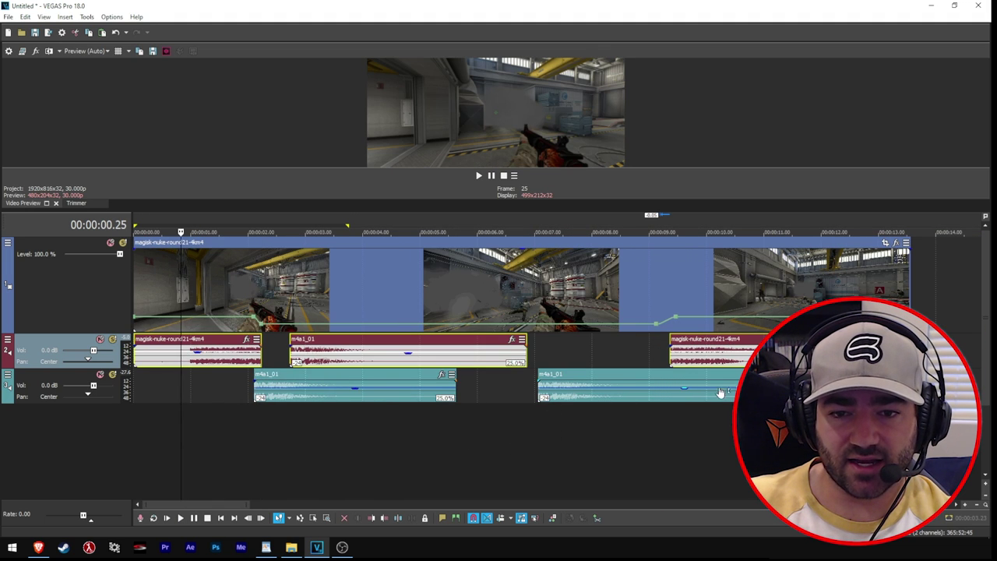
pyautogui.keyDown('shift'); pyautogui.click(693, 395); pyautogui.keyUp('shift')
pyautogui.scroll(-5, 431, 406)
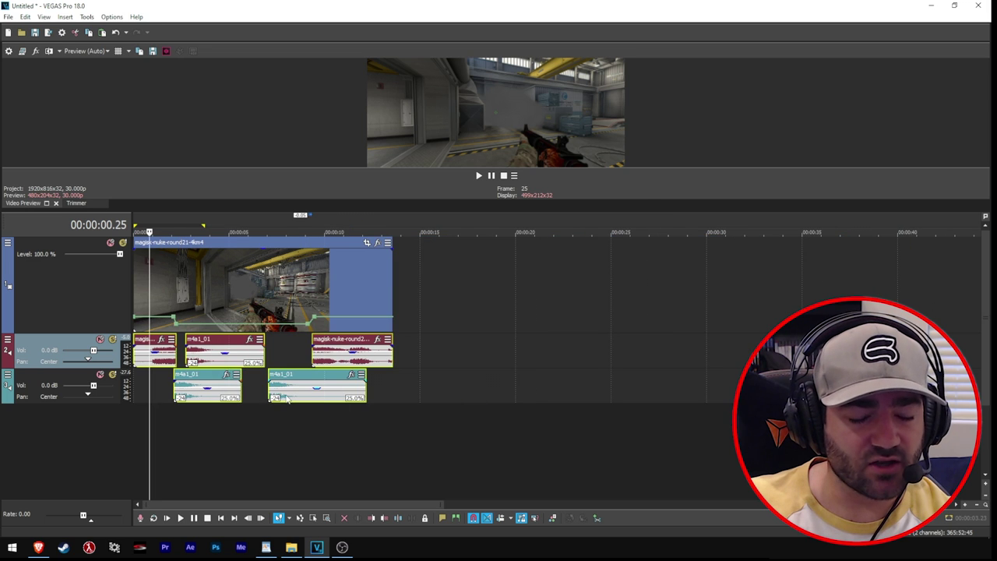
pyautogui.moveTo(293, 400); pyautogui.dragTo(729, 384)
# - Drag the slowdown velocity point later to 00:00:03.05 at 37% speed
pyautogui.click(251, 381)
pyautogui.scroll(8, 364, 396)
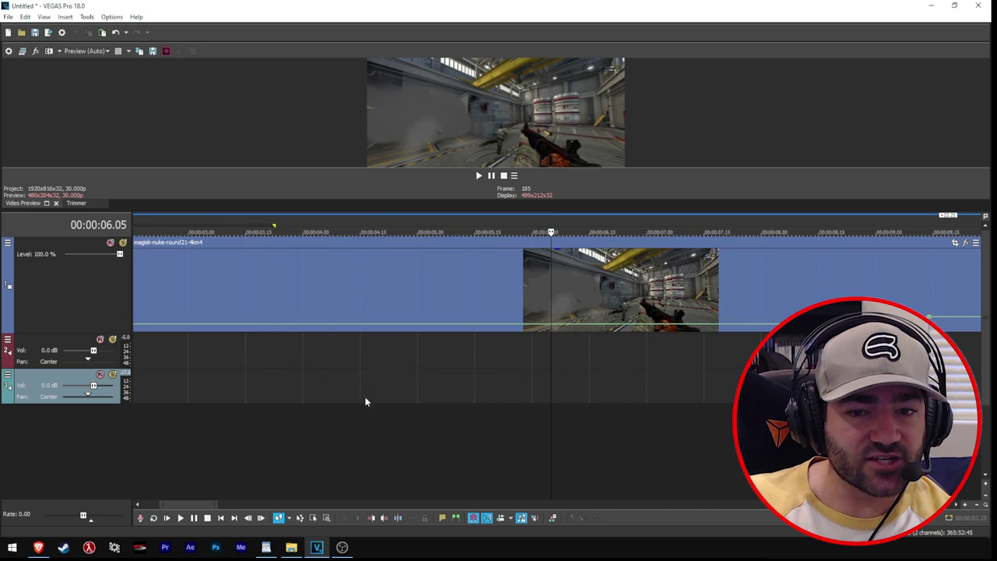
pyautogui.scroll(-6, 434, 383)
pyautogui.click(208, 359)
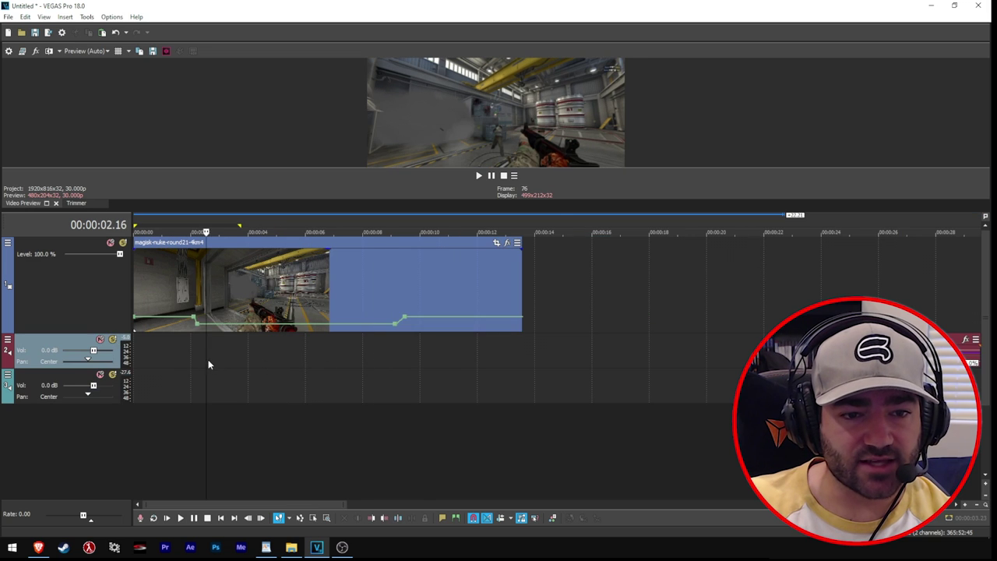
pyautogui.scroll(4, 473, 369)
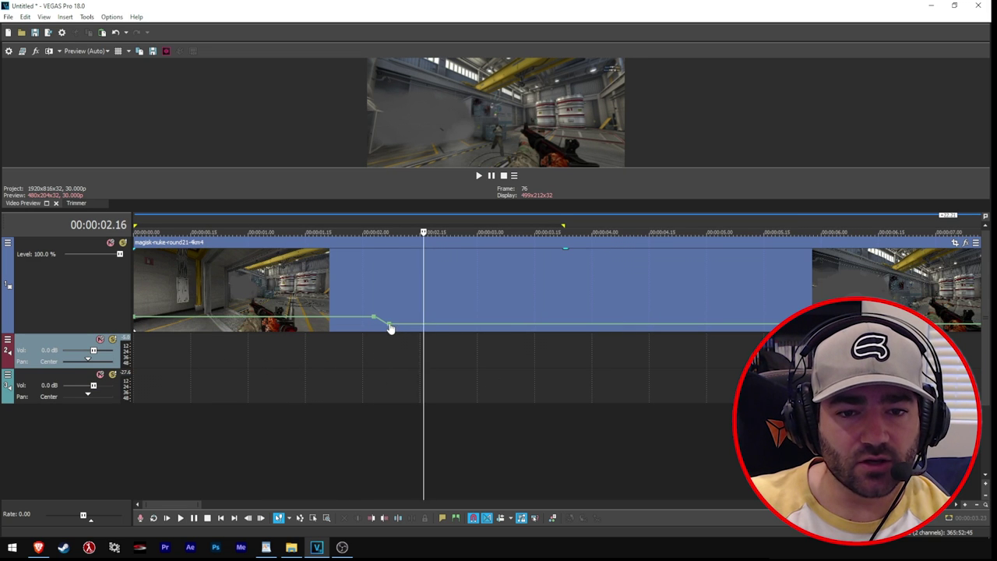
pyautogui.moveTo(390, 328); pyautogui.dragTo(498, 326)
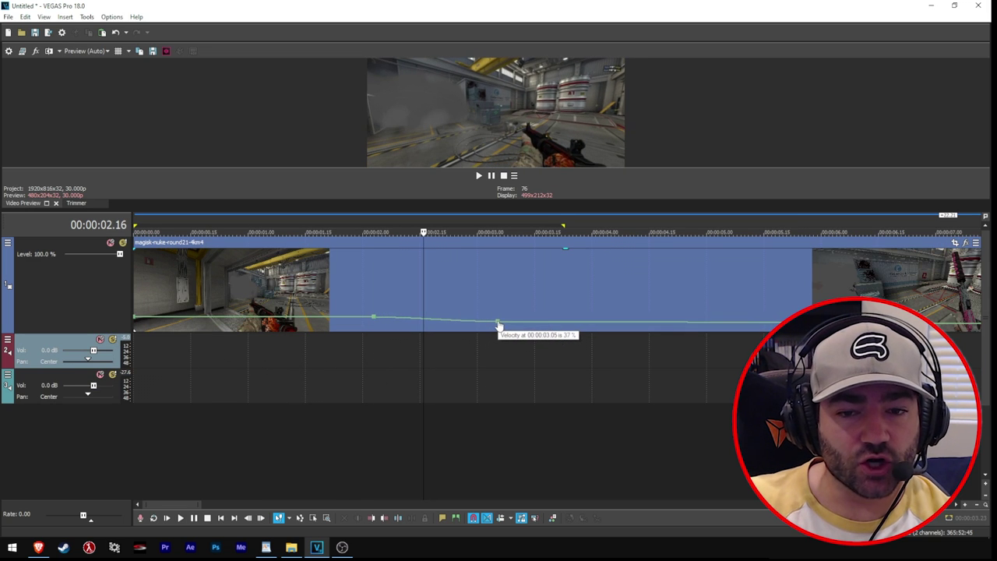
pyautogui.moveTo(438, 324)
pyautogui.mouseDown()
pyautogui.moveTo(416, 322)
pyautogui.moveTo(445, 316)
pyautogui.mouseUp()
pyautogui.scroll(-3, 446, 315)
pyautogui.scroll(3, 446, 322)
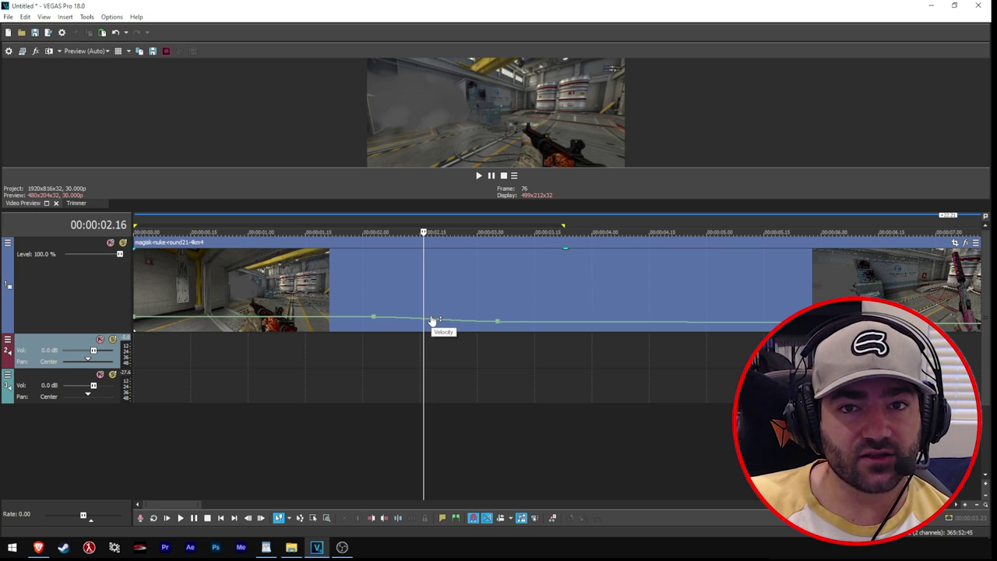
# - Make the velocity ramp a Linear Fade and raise the envelope's start and a ramp point
pyautogui.rightClick(433, 320)
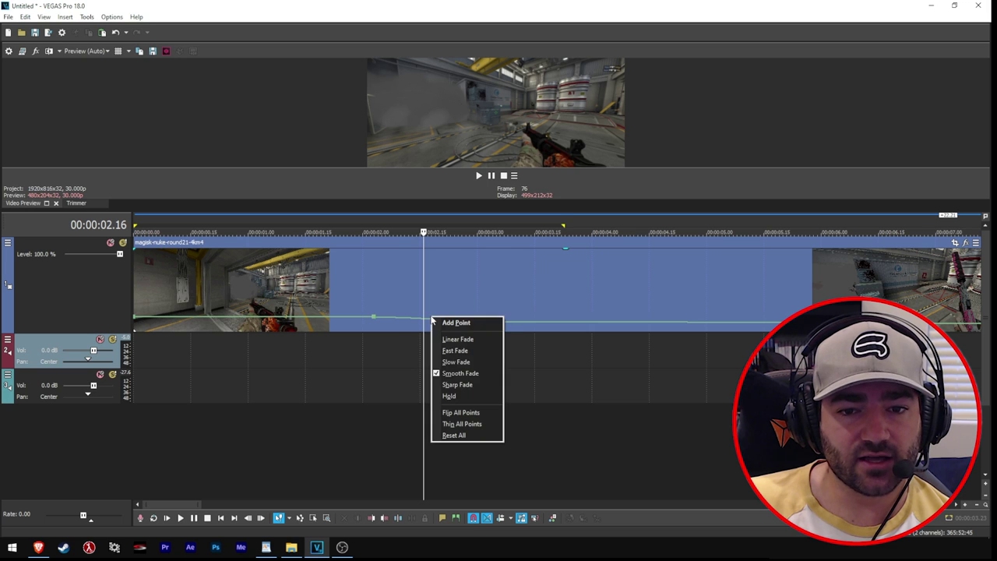
pyautogui.click(473, 341)
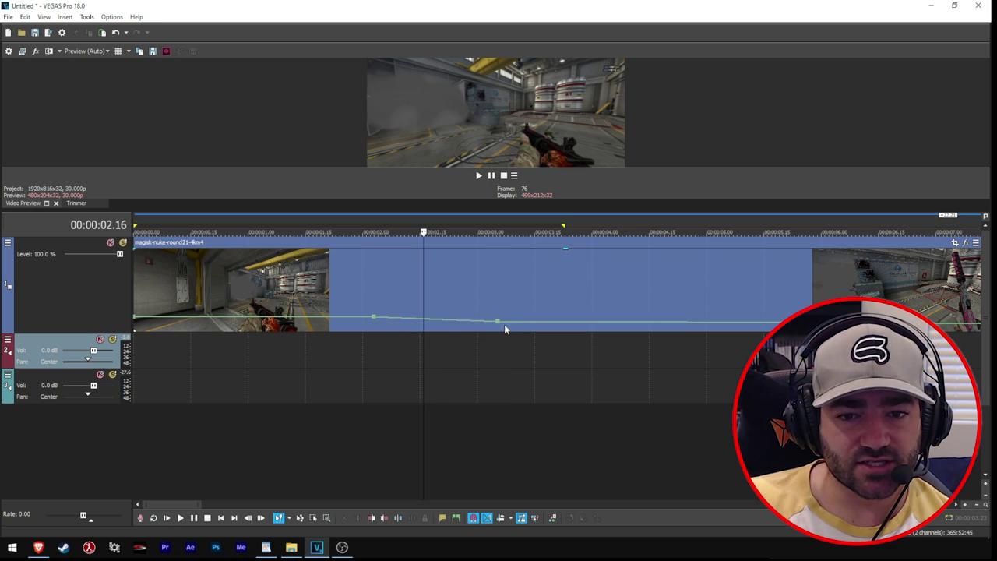
pyautogui.moveTo(373, 320)
pyautogui.mouseDown()
pyautogui.moveTo(375, 282)
pyautogui.moveTo(374, 304)
pyautogui.mouseUp()
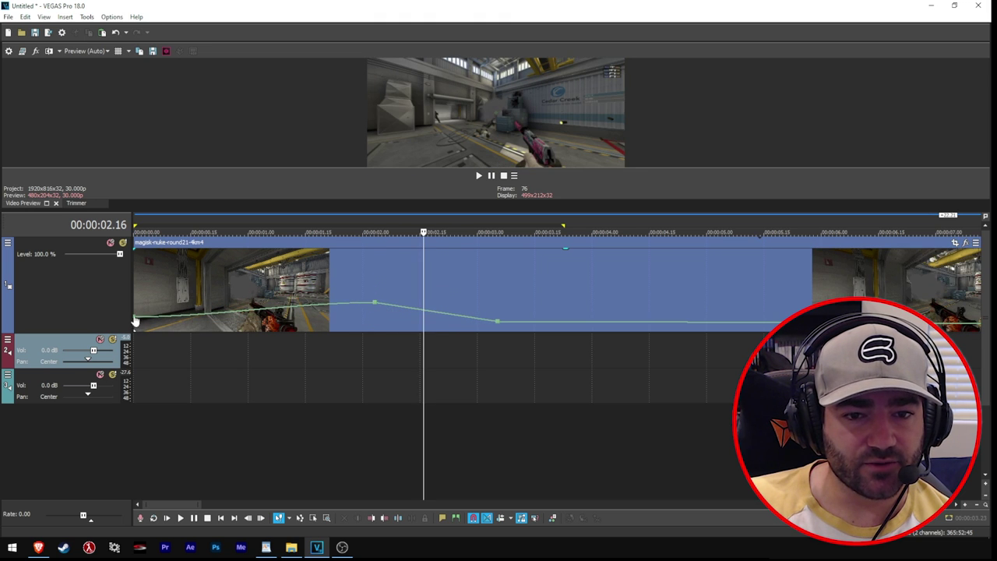
pyautogui.moveTo(134, 323); pyautogui.dragTo(134, 303)
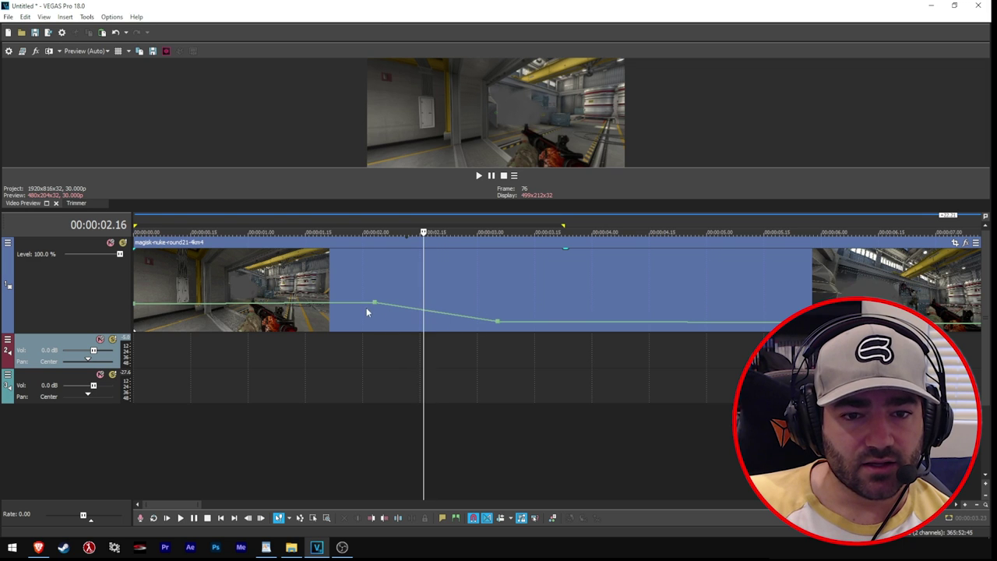
# - Move the ramp points earlier so speed starts around 276% near 00:00:00.27
pyautogui.moveTo(375, 304); pyautogui.dragTo(240, 303)
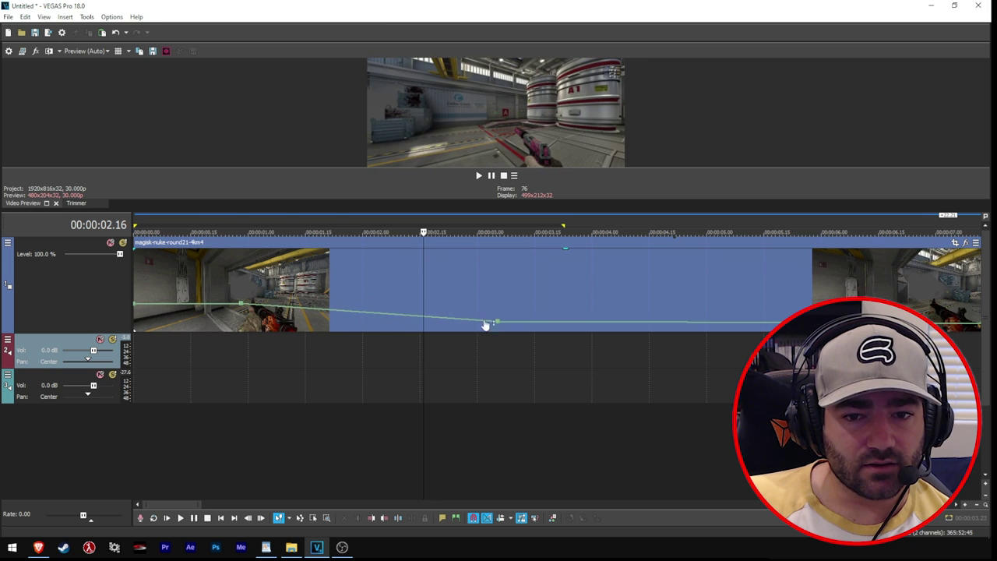
pyautogui.moveTo(499, 327); pyautogui.dragTo(394, 325)
pyautogui.rightClick(319, 318)
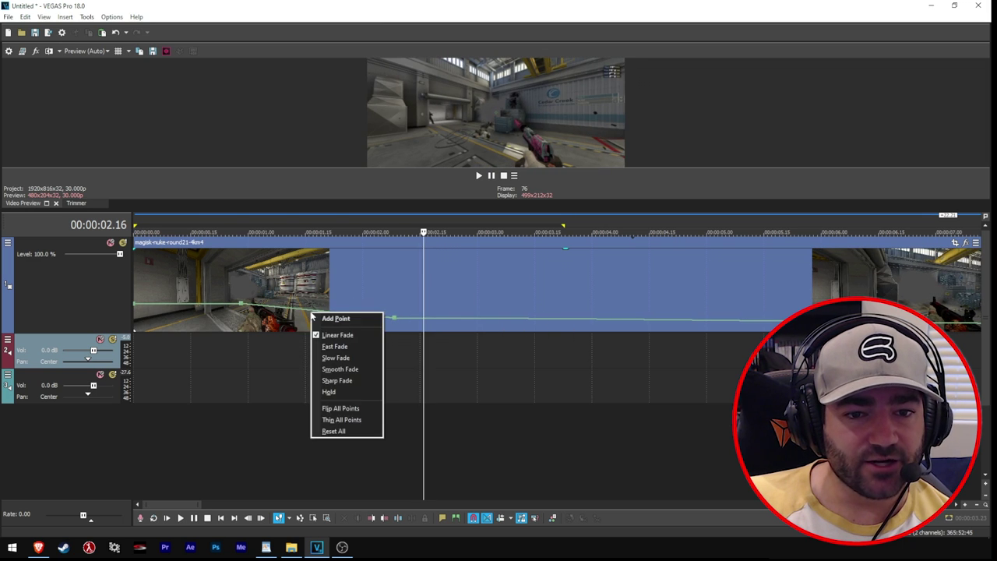
pyautogui.click(296, 315)
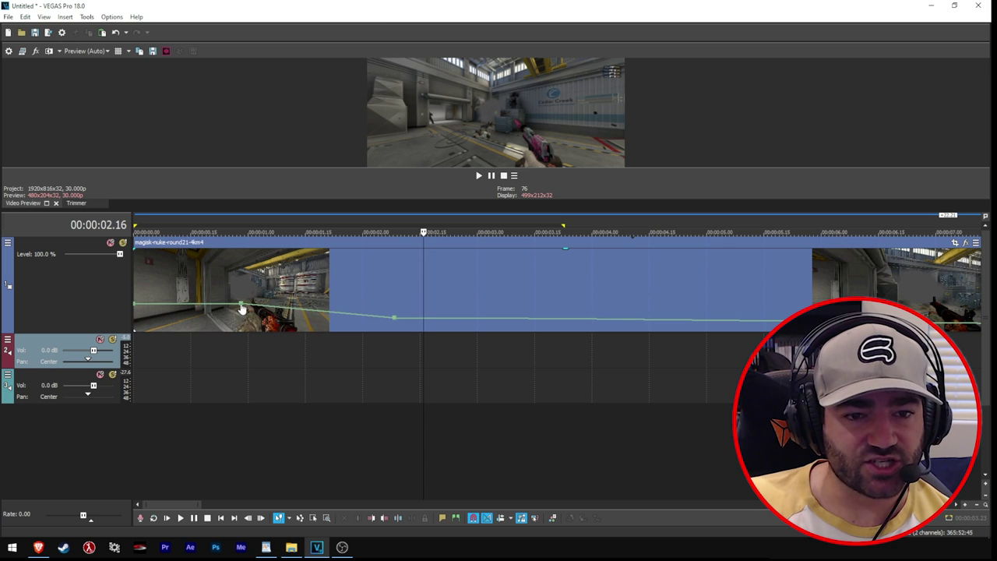
pyautogui.moveTo(242, 309)
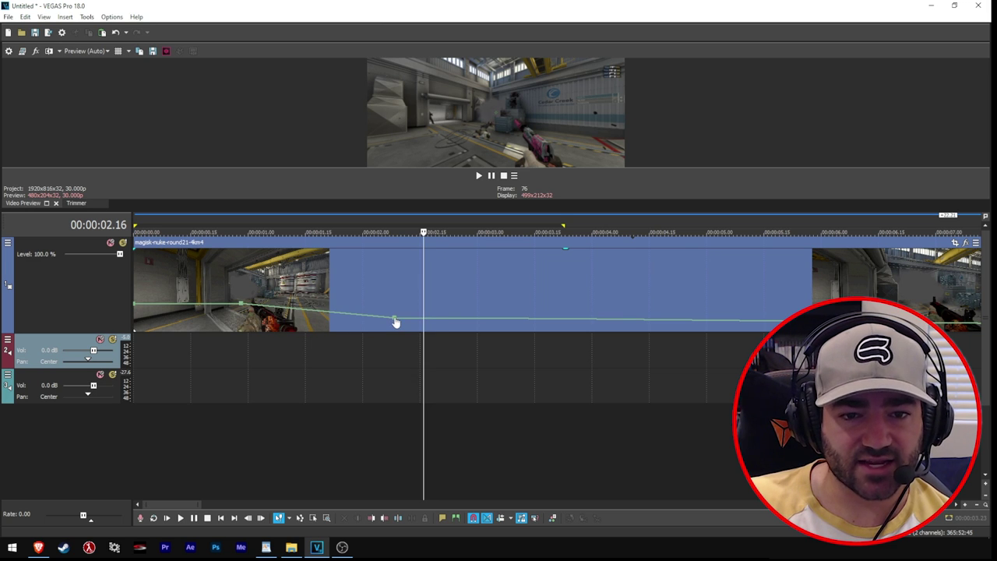
pyautogui.click(238, 382)
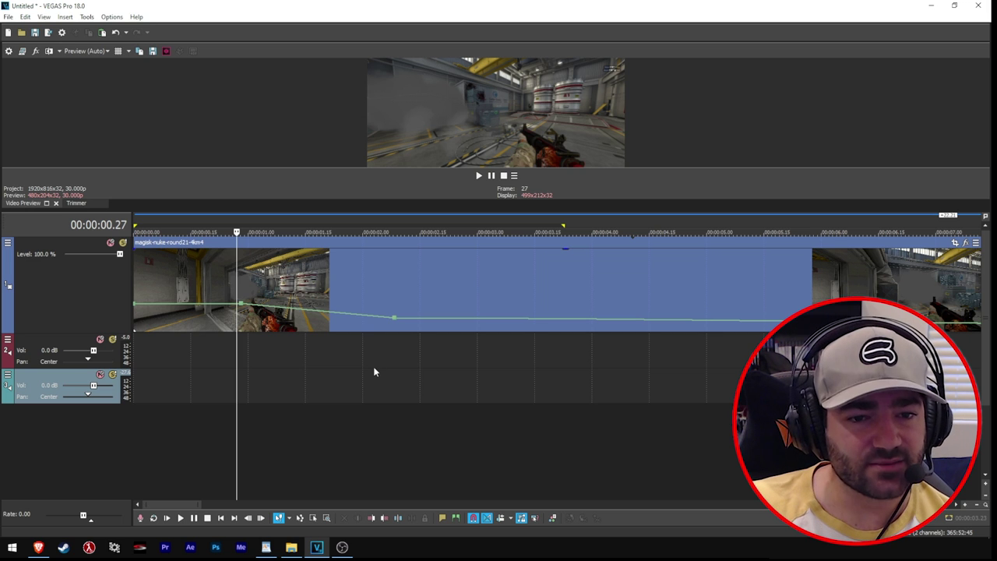
# - Give the velocity ramp a Fast Fade curve
pyautogui.rightClick(302, 312)
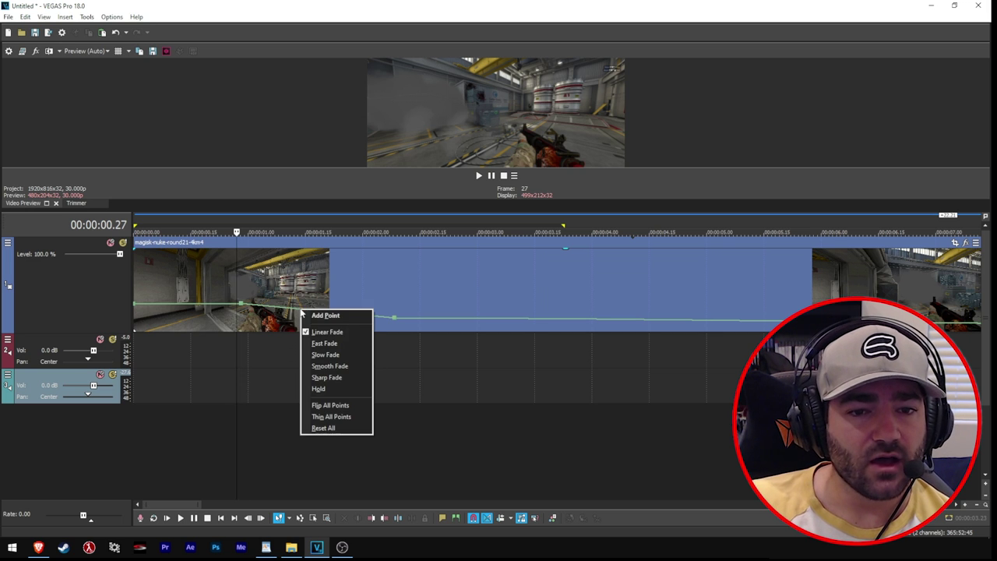
pyautogui.click(325, 342)
pyautogui.rightClick(347, 316)
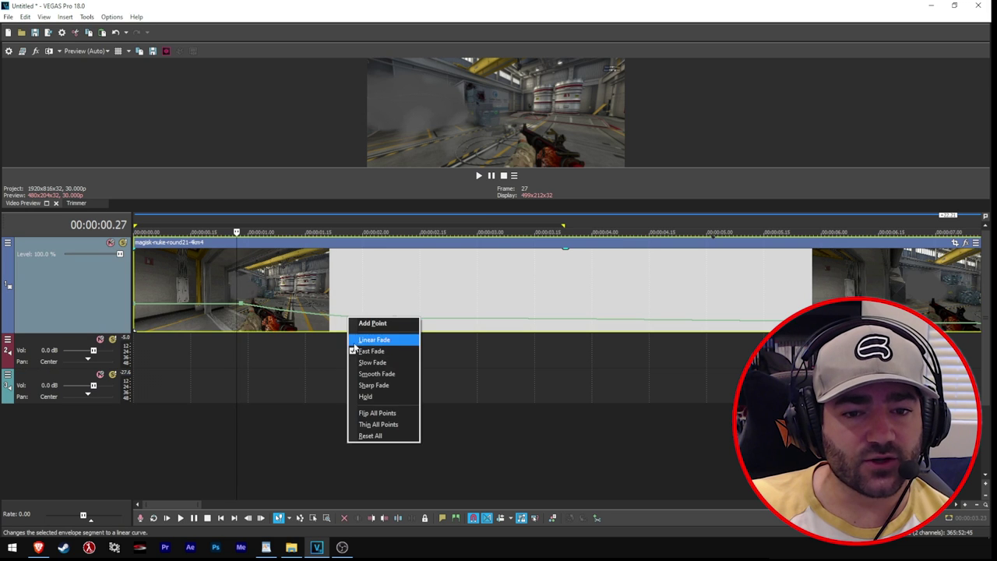
pyautogui.click(320, 317)
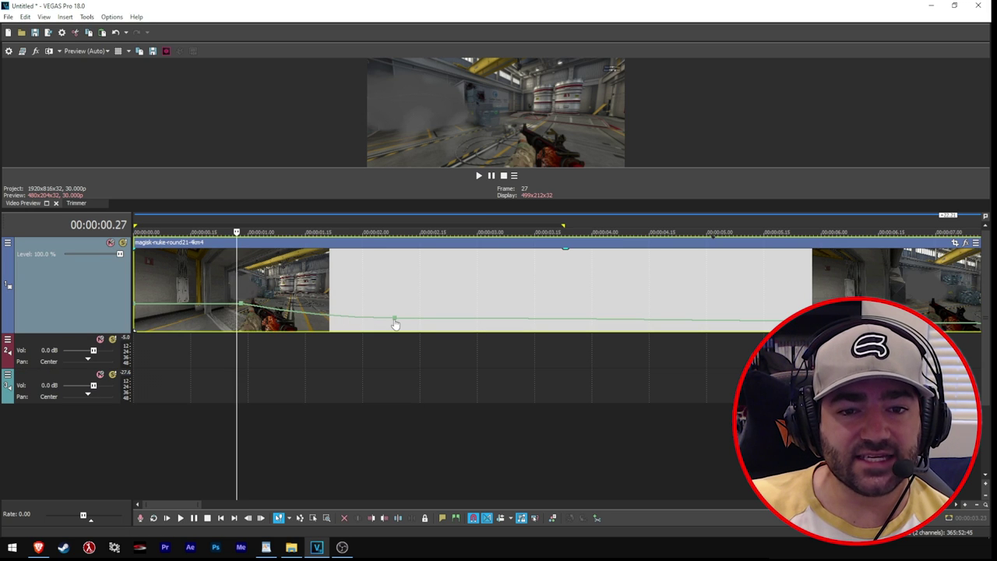
# - Switch the ramp to a Slow Fade curve, then a Smooth Fade curve
pyautogui.moveTo(395, 321)
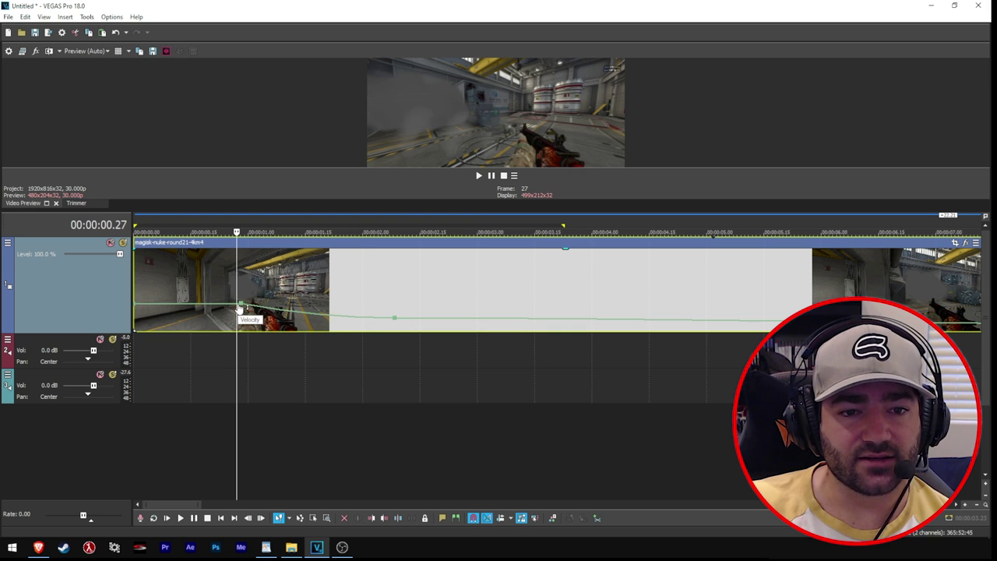
pyautogui.rightClick(278, 311)
pyautogui.rightClick(279, 314)
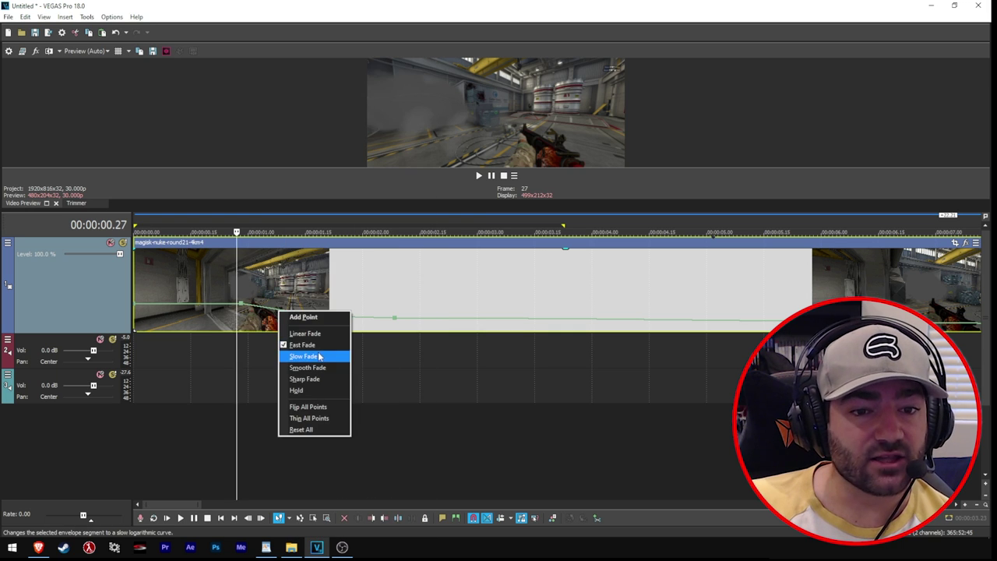
pyautogui.click(303, 356)
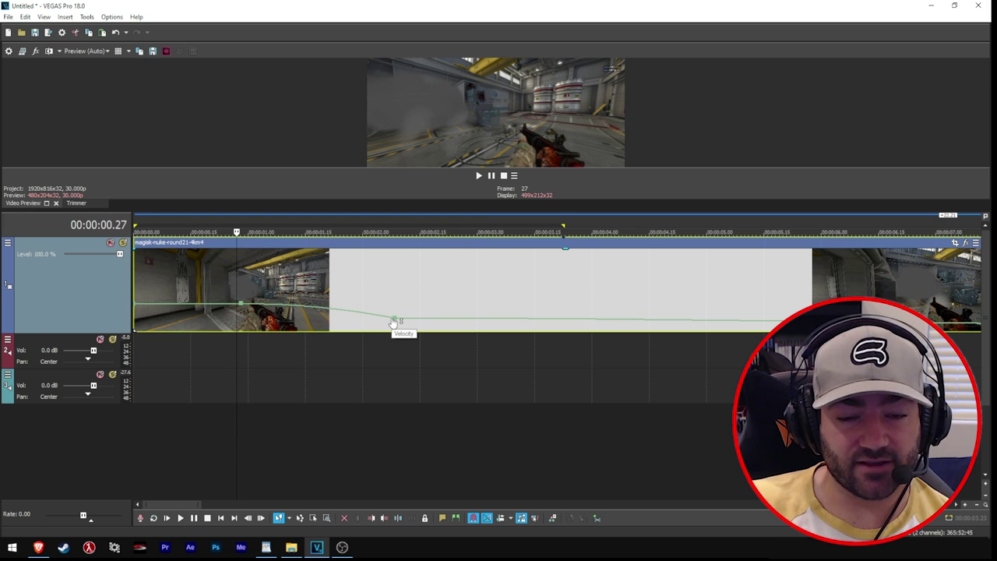
pyautogui.rightClick(312, 306)
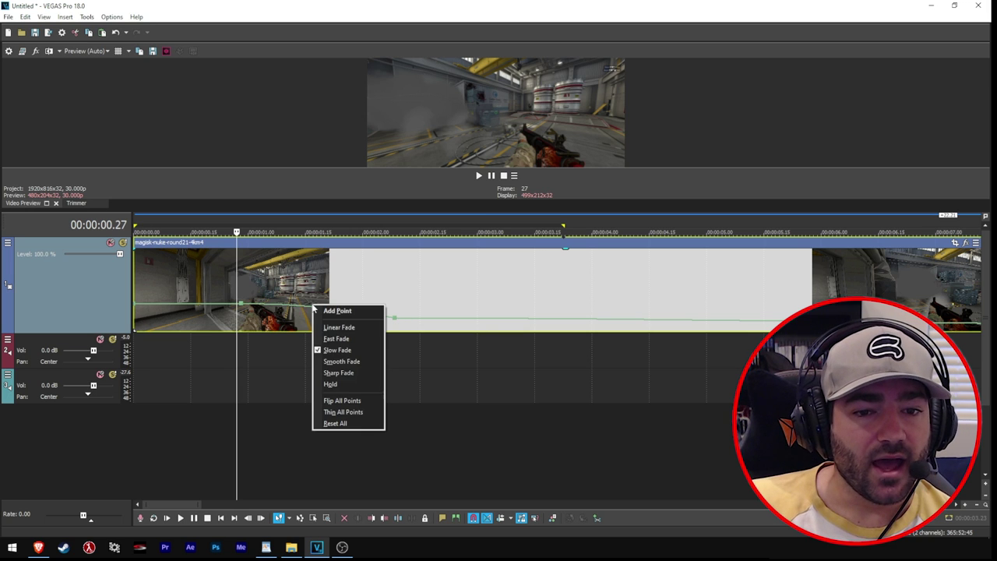
pyautogui.click(343, 361)
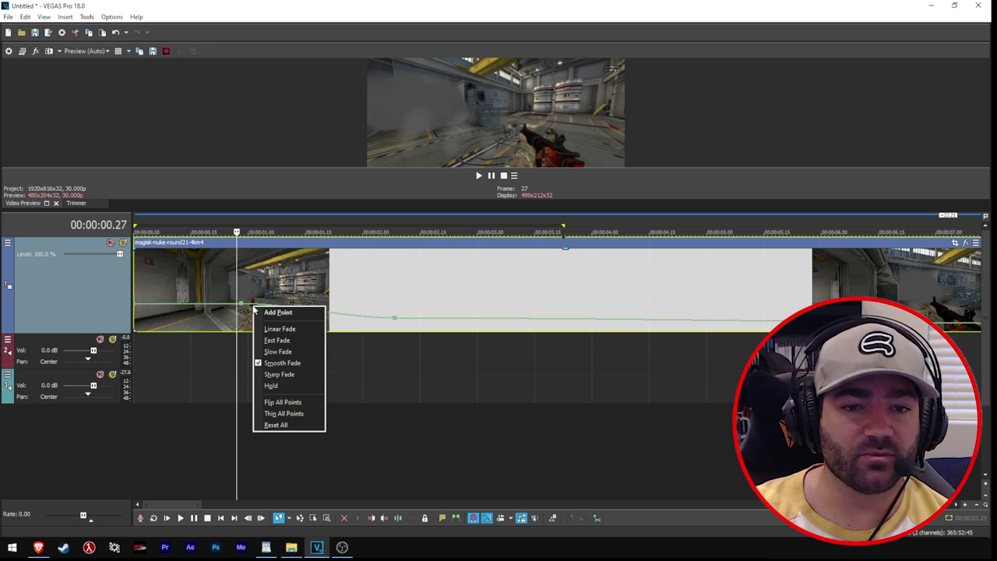
# - Try Sharp Fade and then Hold on the ramp, undoing the Hold
pyautogui.click(292, 278)
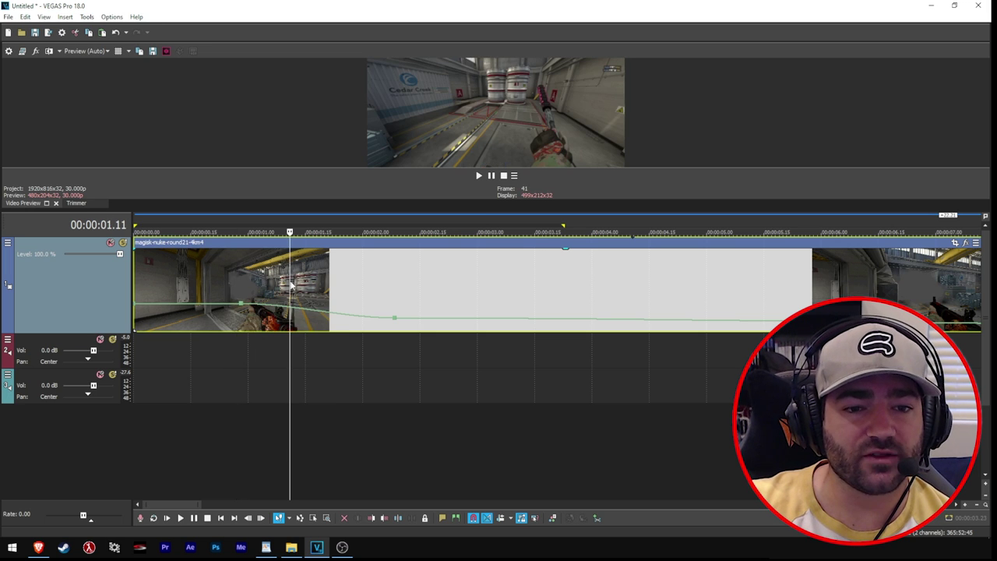
pyautogui.rightClick(257, 305)
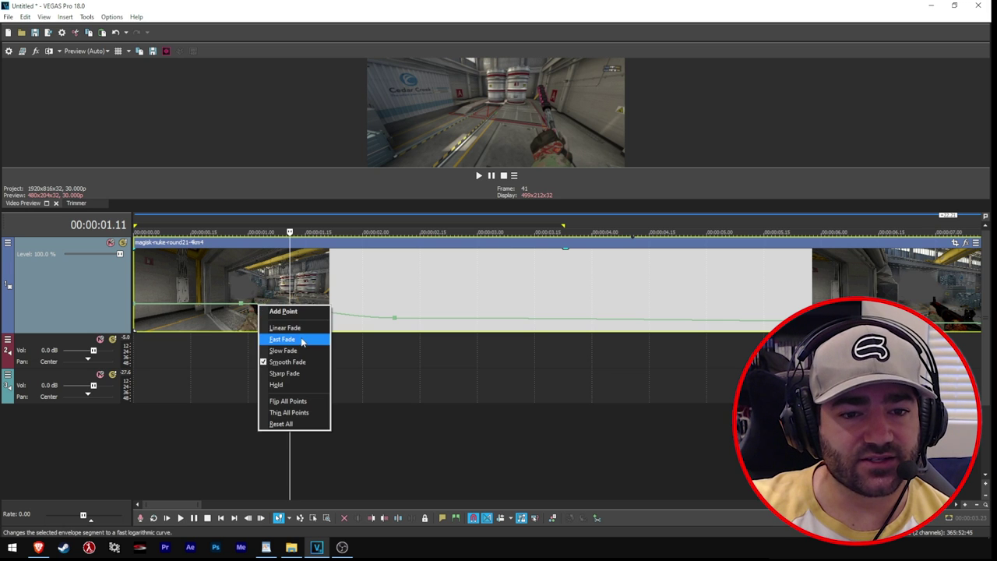
pyautogui.click(309, 377)
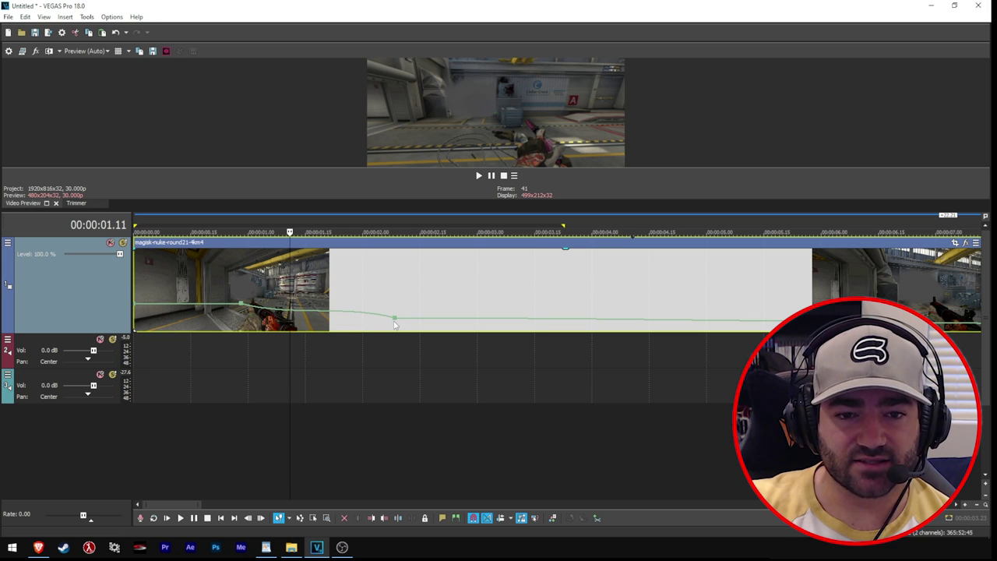
pyautogui.rightClick(318, 316)
pyautogui.click(343, 391)
pyautogui.click(401, 320)
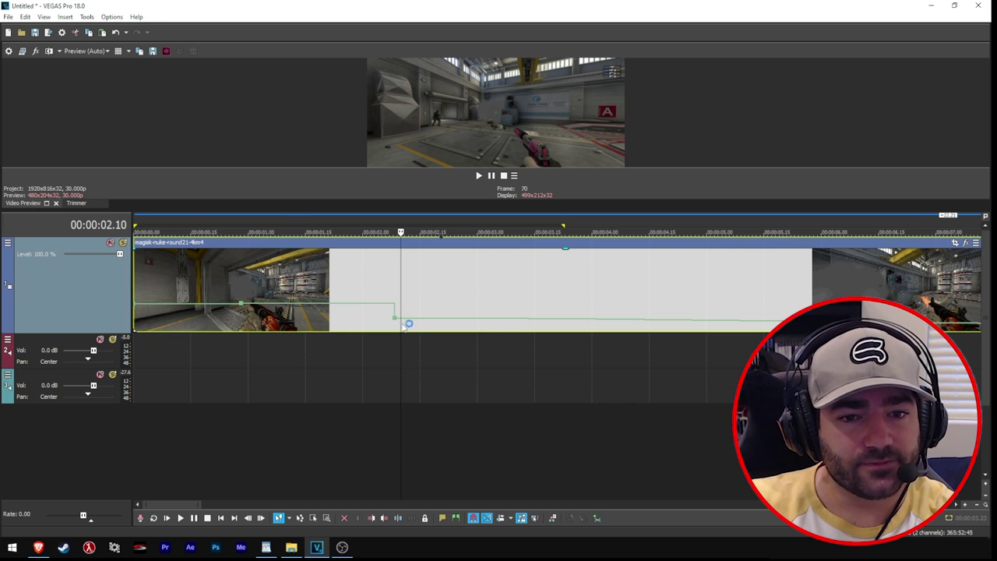
pyautogui.hotkey('ctrl', 'z')
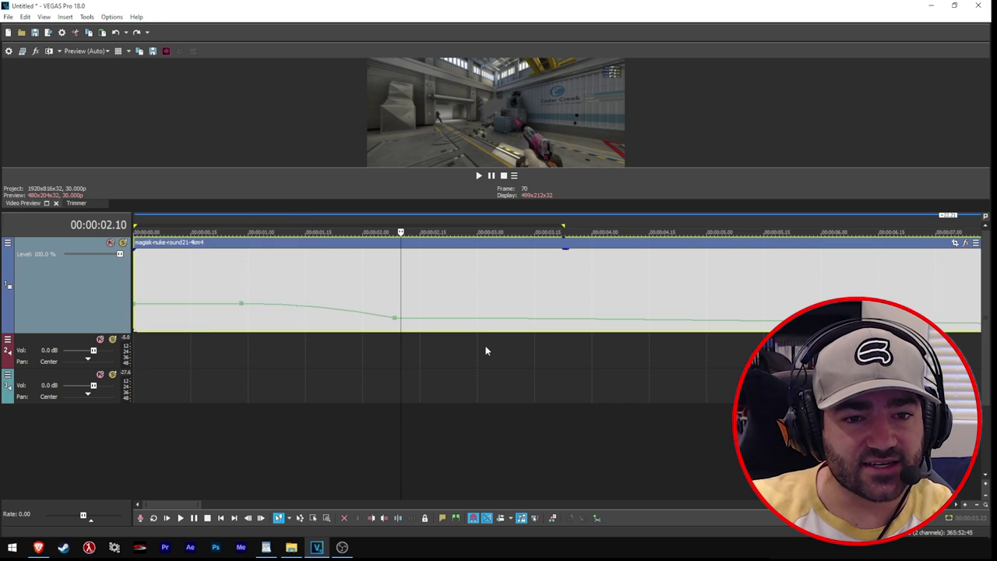
# - Apply a Slow Fade curve to the ramp and adjust the later ramp's curve
pyautogui.scroll(-3, 484, 350)
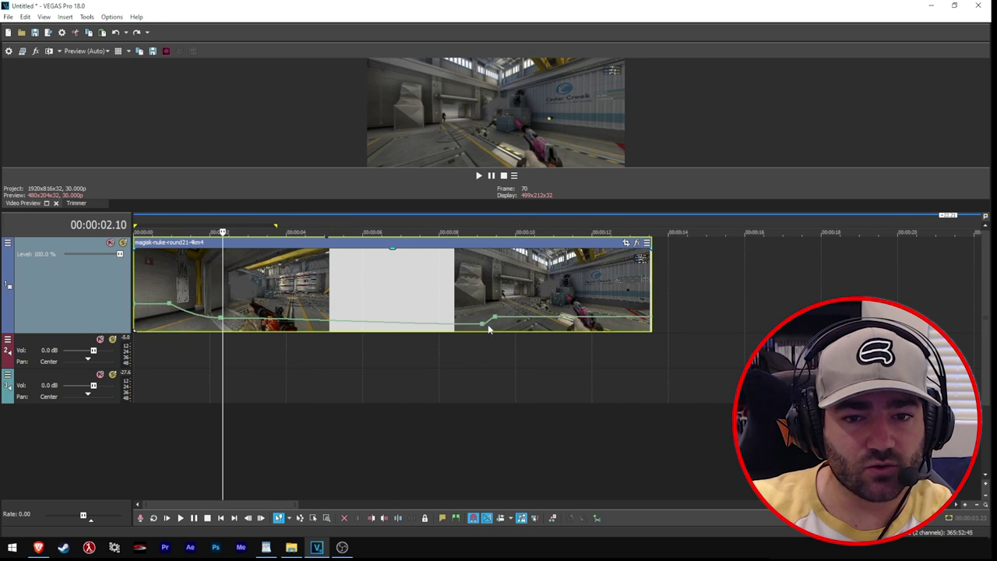
pyautogui.rightClick(481, 322)
pyautogui.click(533, 242)
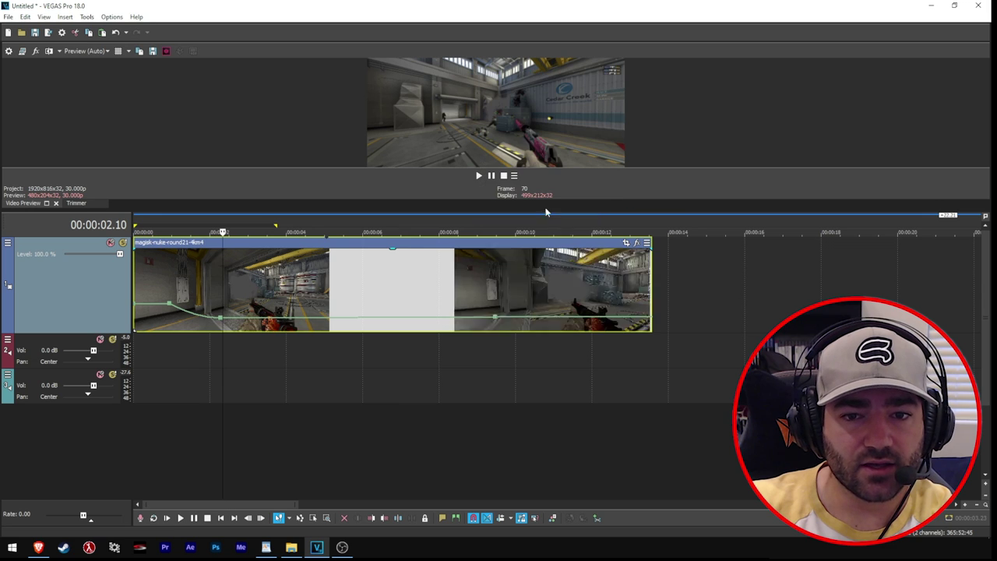
pyautogui.rightClick(494, 319)
pyautogui.click(514, 287)
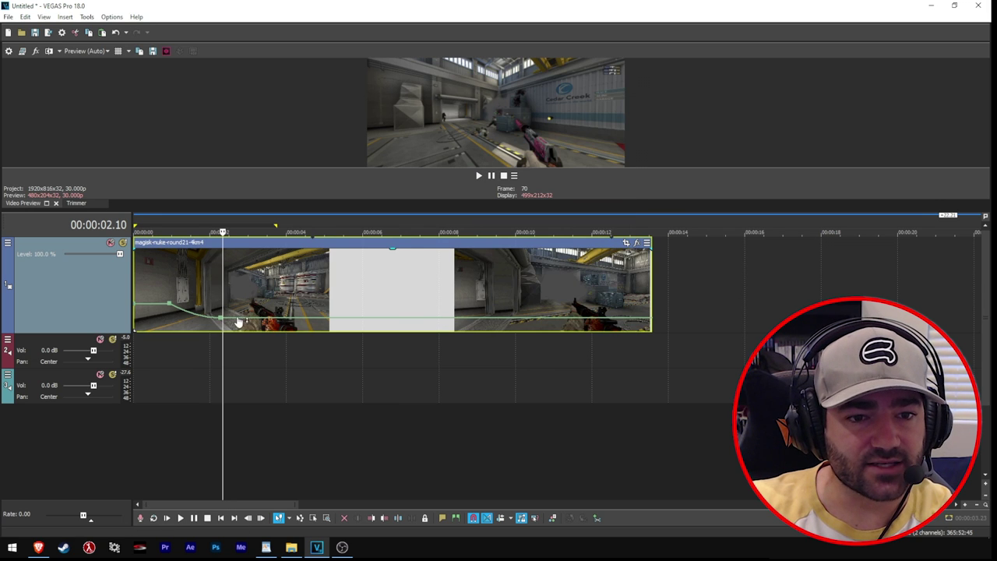
pyautogui.scroll(2, 185, 314)
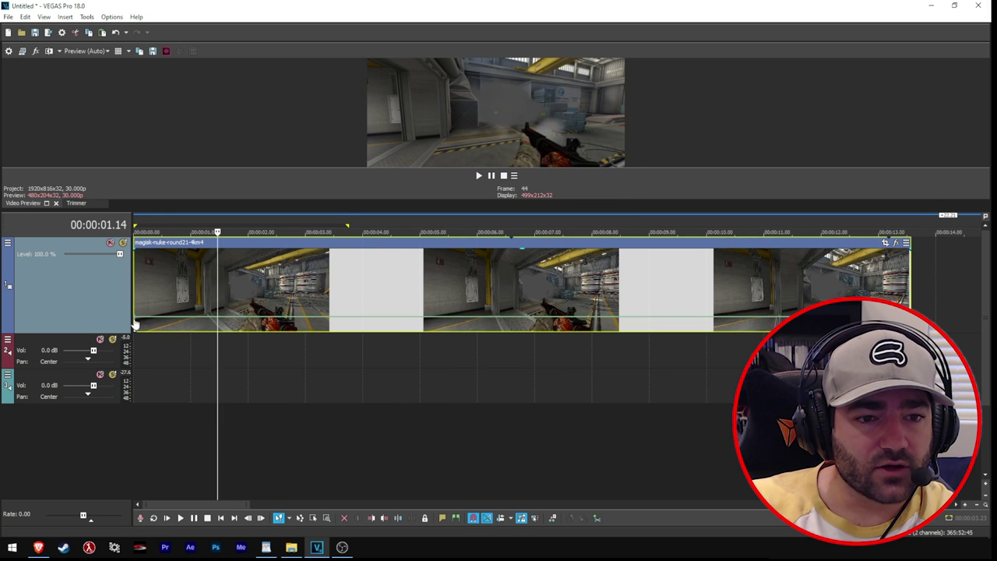
# - Set the velocity envelope's start point to 200%
pyautogui.rightClick(138, 323)
pyautogui.click(186, 184)
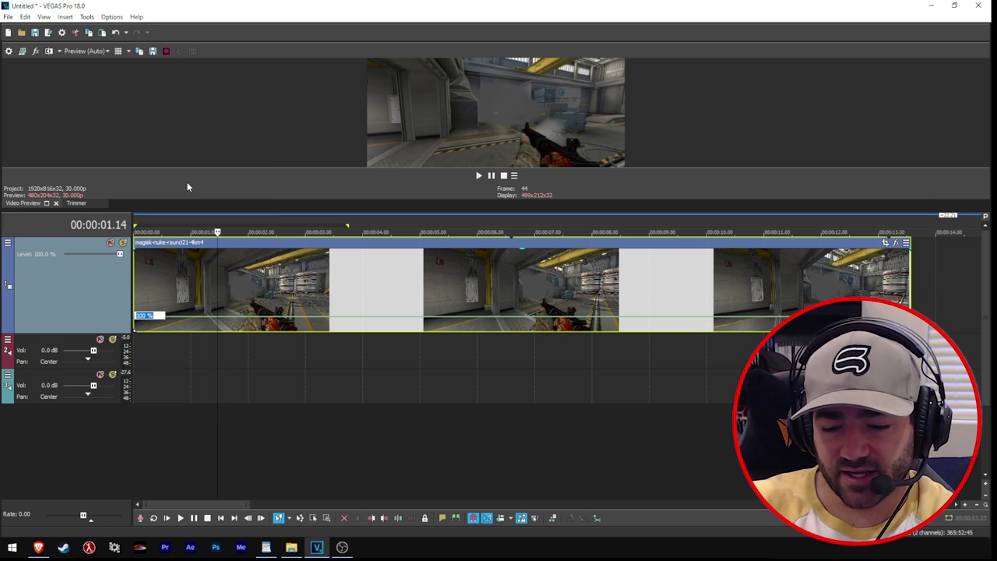
pyautogui.write('200')
pyautogui.press('Return')
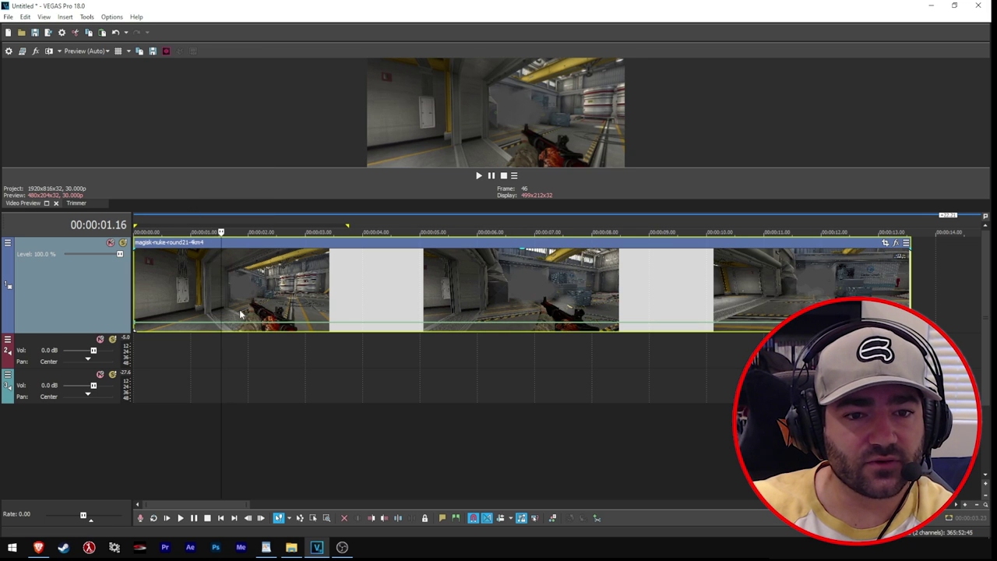
# - Add a point at 00:00:01.22, raise it to 166%, then reset it to normal velocity
pyautogui.click(232, 324)
pyautogui.rightClick(246, 326)
pyautogui.click(249, 328)
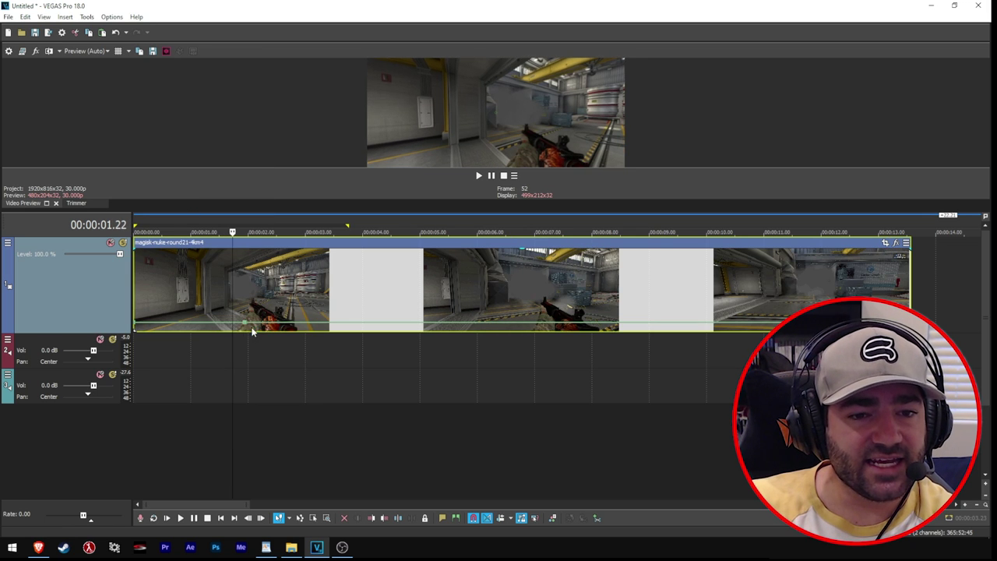
pyautogui.moveTo(246, 326); pyautogui.dragTo(249, 316)
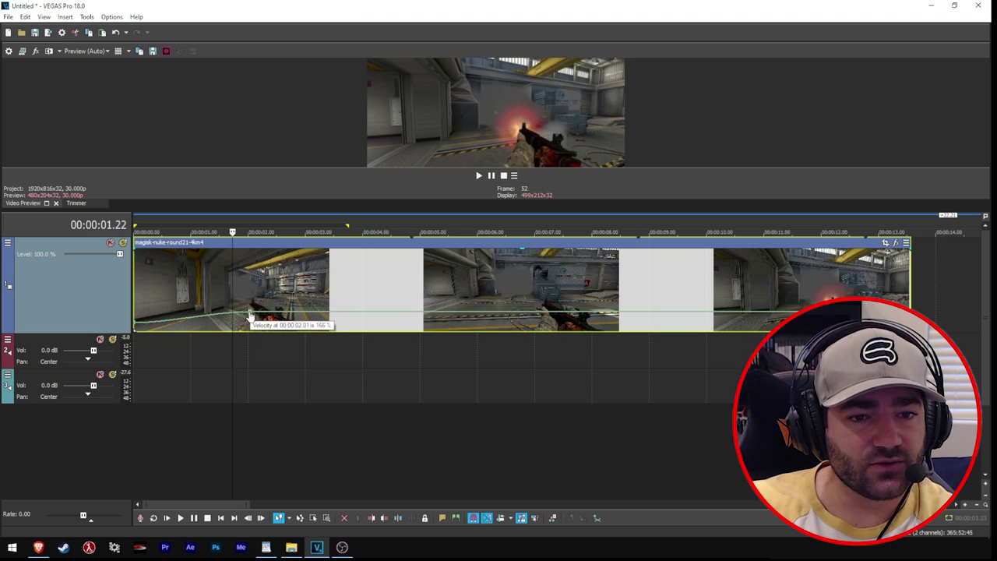
pyautogui.rightClick(249, 315)
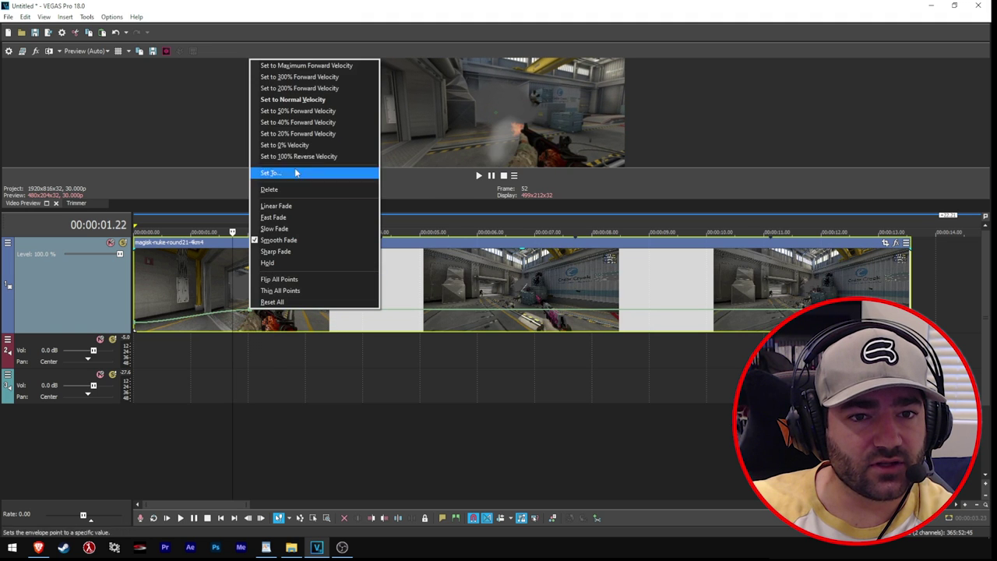
pyautogui.click(316, 100)
# - Add another point further along, slide it later and set it to 20% velocity
pyautogui.rightClick(294, 321)
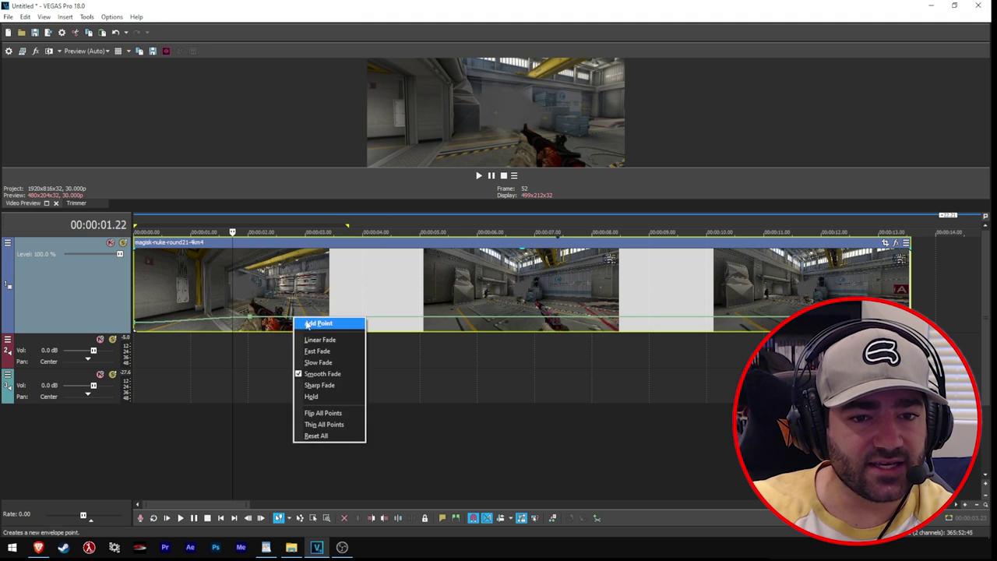
pyautogui.click(296, 323)
pyautogui.moveTo(294, 323); pyautogui.dragTo(358, 325)
pyautogui.rightClick(359, 325)
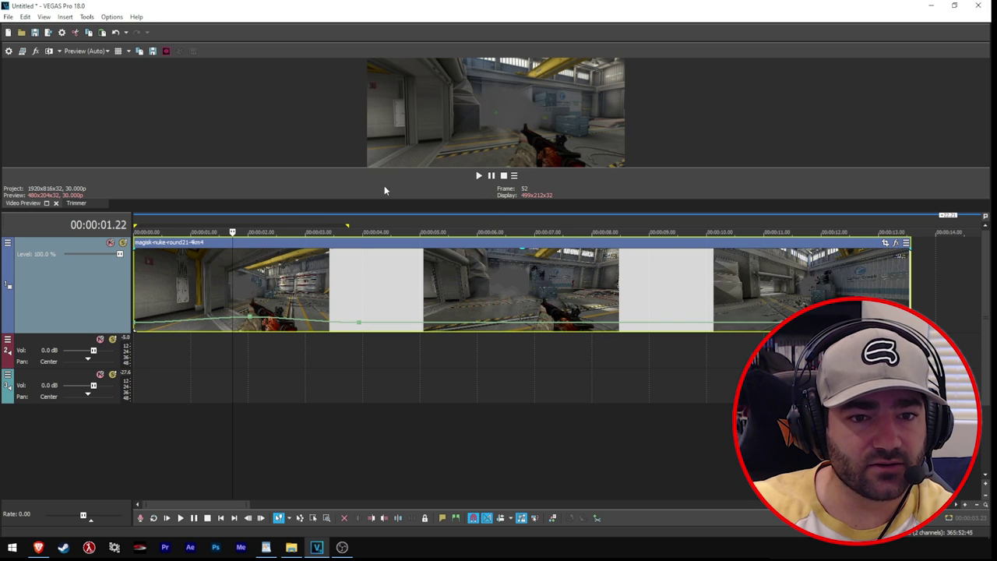
pyautogui.click(428, 147)
# - Give the ramp a Slow Fade curve, then switch it to Fast Fade
pyautogui.rightClick(223, 321)
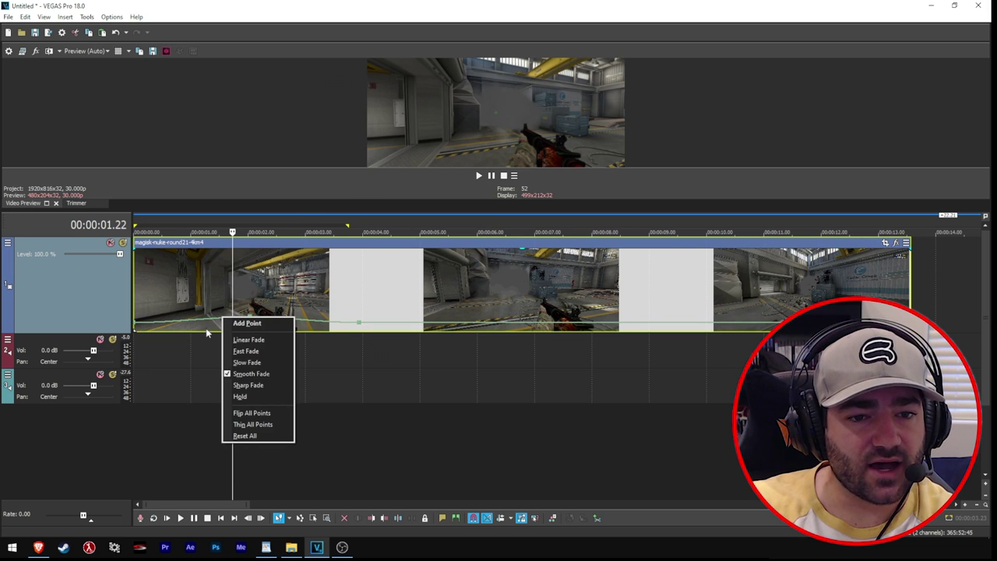
pyautogui.click(257, 362)
pyautogui.rightClick(286, 321)
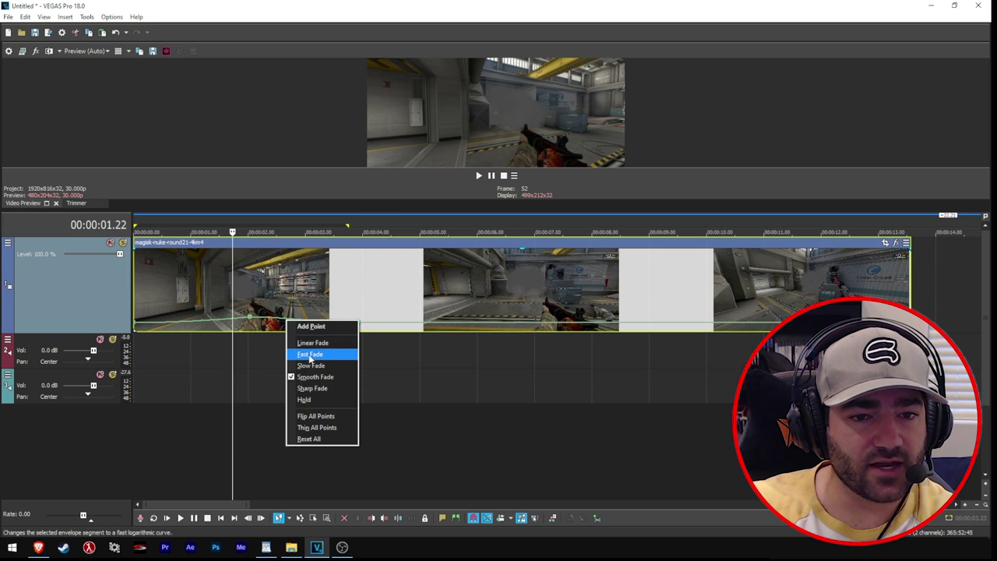
pyautogui.click(310, 355)
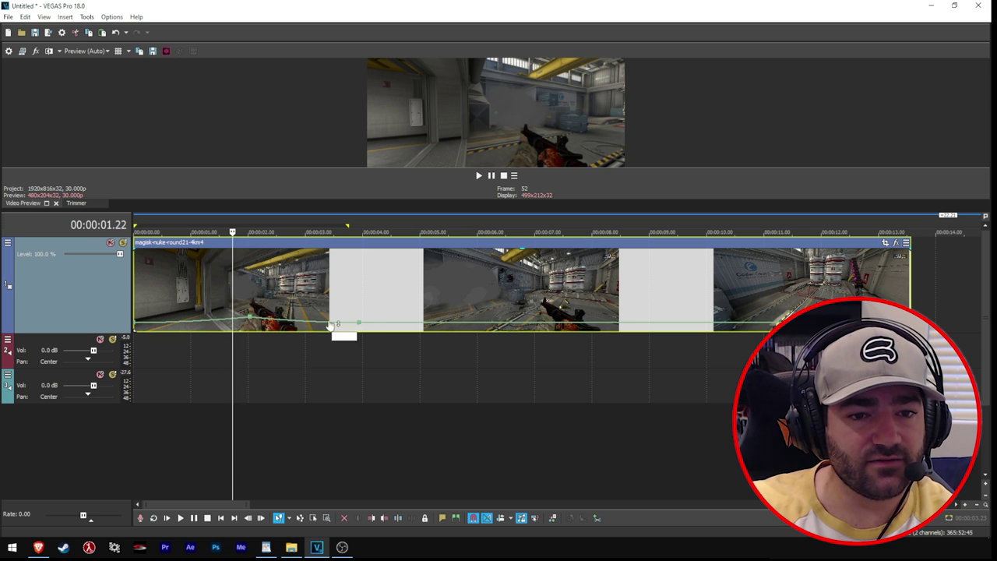
# - Shift the 20% slowdown point later to about 5 s and apply a new velocity setting
pyautogui.press('Left')
pyautogui.press('Left')
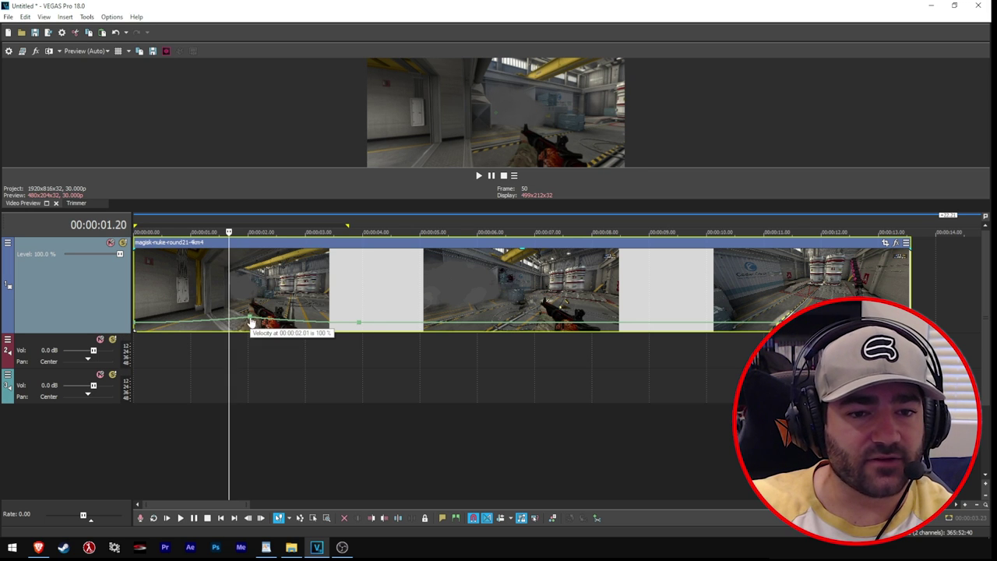
pyautogui.click(251, 225)
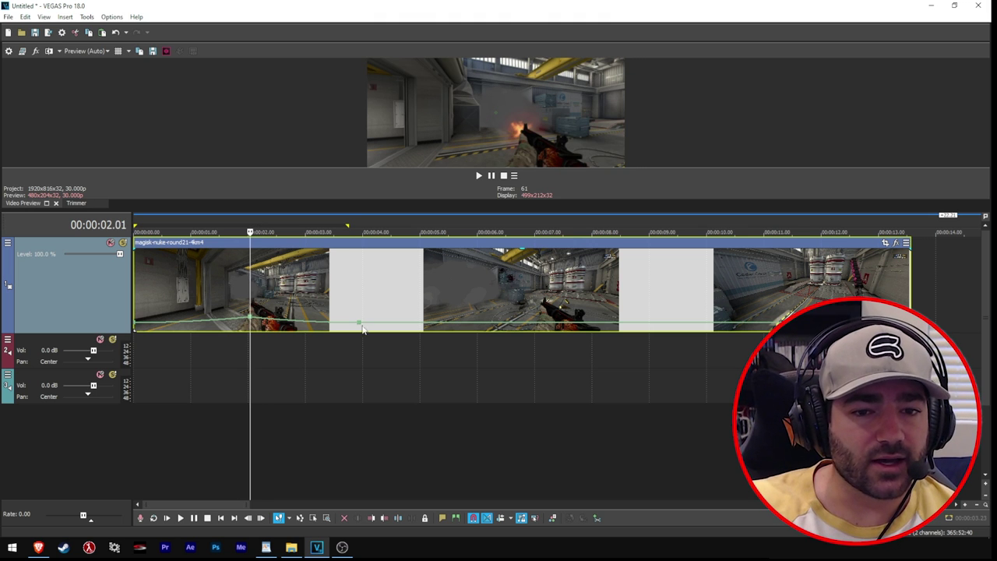
pyautogui.moveTo(358, 324); pyautogui.dragTo(427, 328)
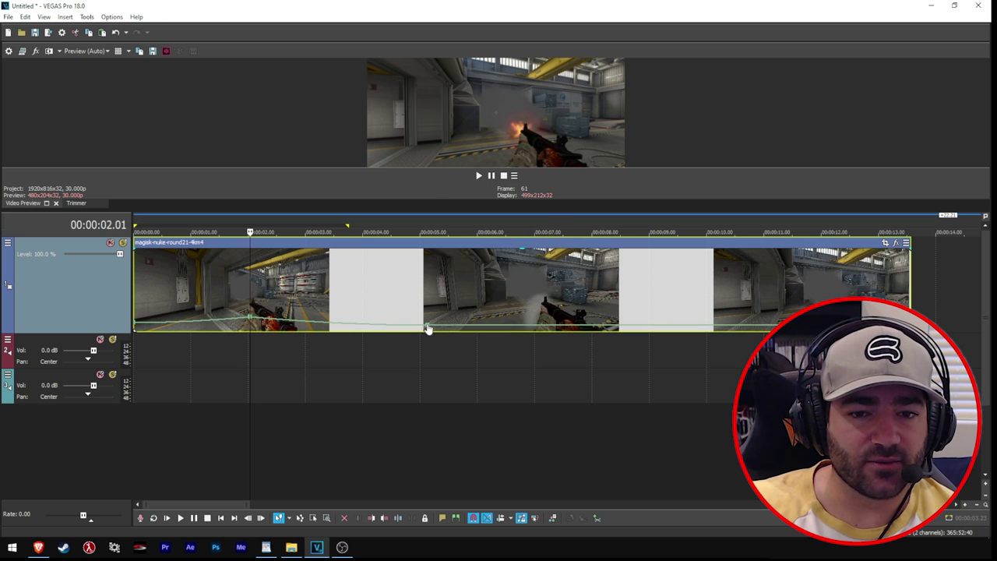
pyautogui.rightClick(428, 328)
pyautogui.click(461, 268)
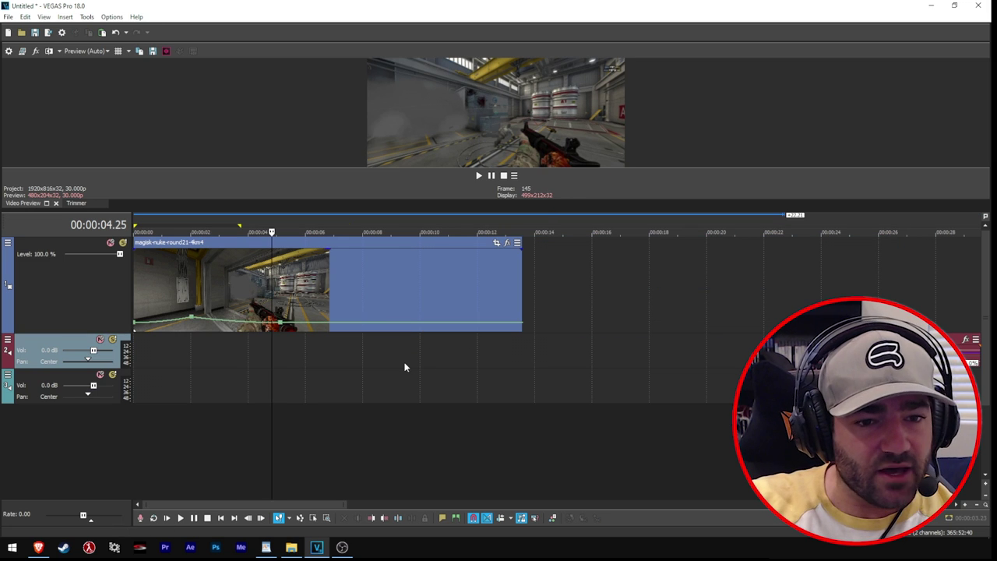
# - Raise the velocity point near 00:00:02.01 to 221%
pyautogui.scroll(3, 404, 367)
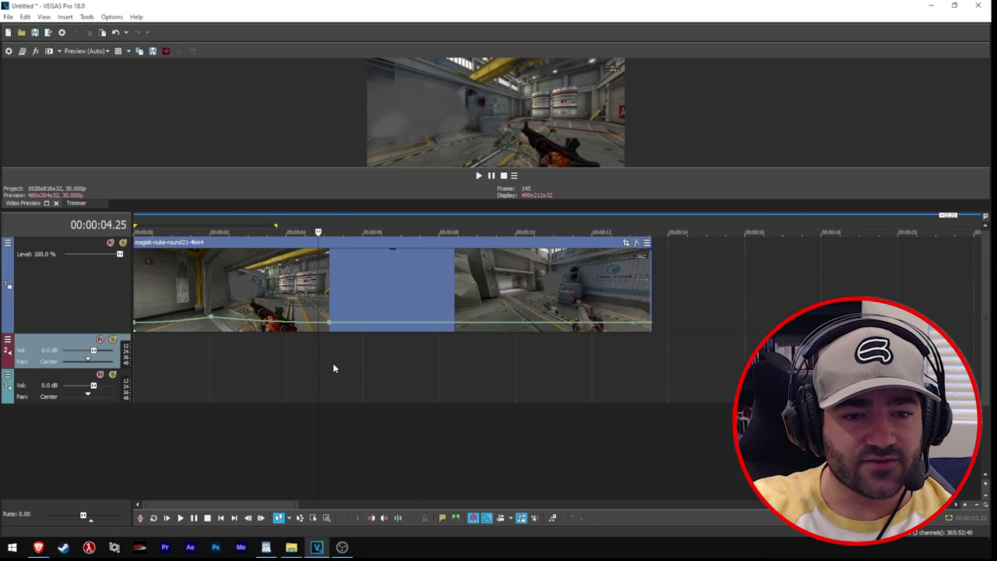
pyautogui.scroll(-2, 351, 369)
pyautogui.click(185, 358)
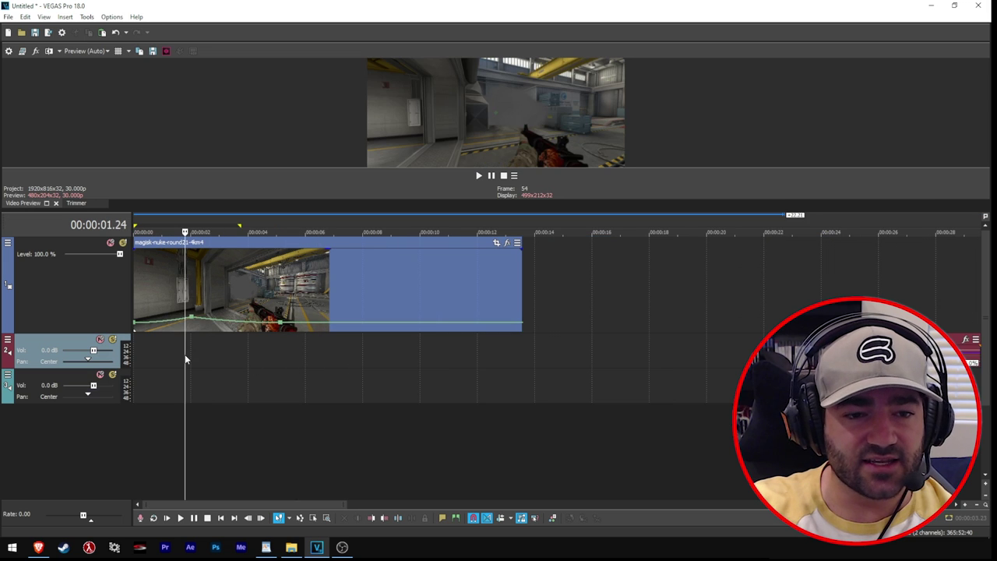
pyautogui.scroll(3, 207, 361)
pyautogui.click(249, 357)
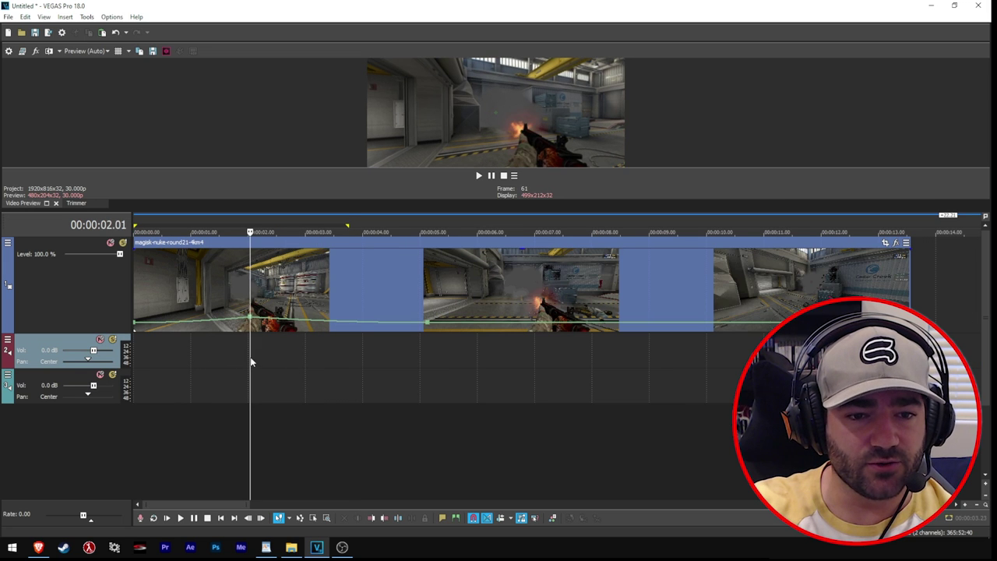
pyautogui.scroll(-2, 374, 376)
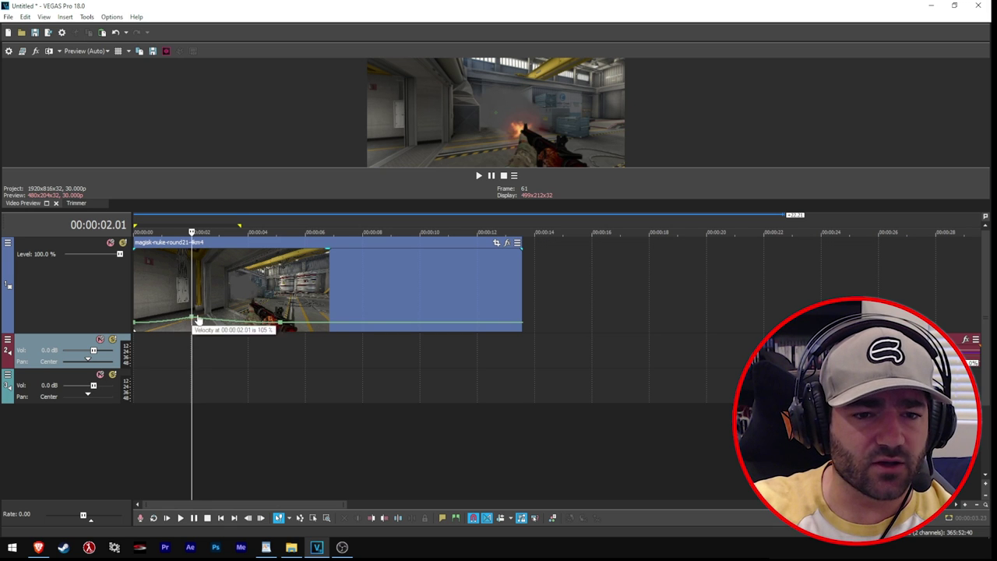
pyautogui.moveTo(191, 321); pyautogui.dragTo(279, 303)
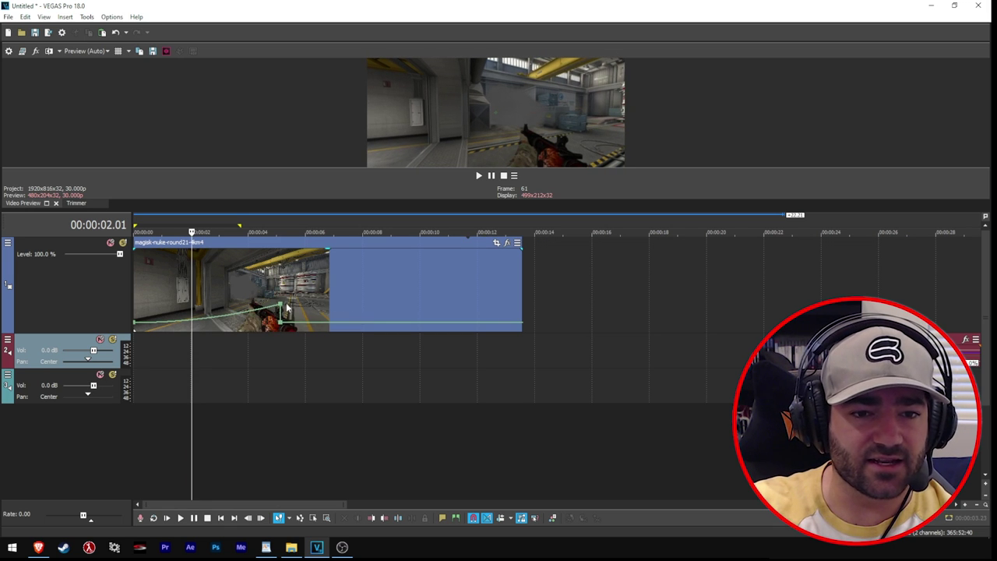
# - Add two velocity points after the dip and raise the later one near 6 s
pyautogui.rightClick(312, 323)
pyautogui.click(326, 331)
pyautogui.rightClick(334, 323)
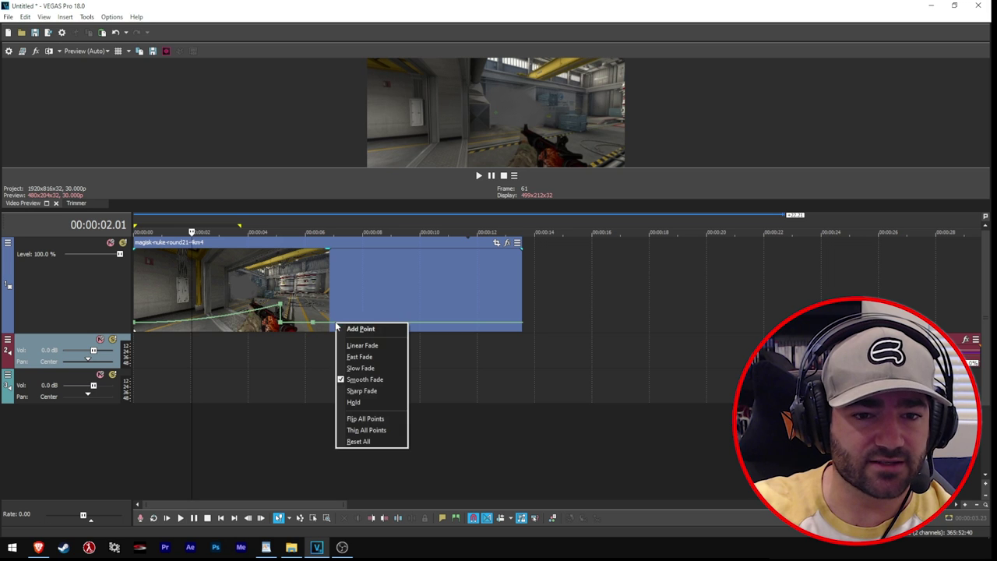
pyautogui.click(344, 327)
pyautogui.moveTo(336, 322); pyautogui.dragTo(313, 300)
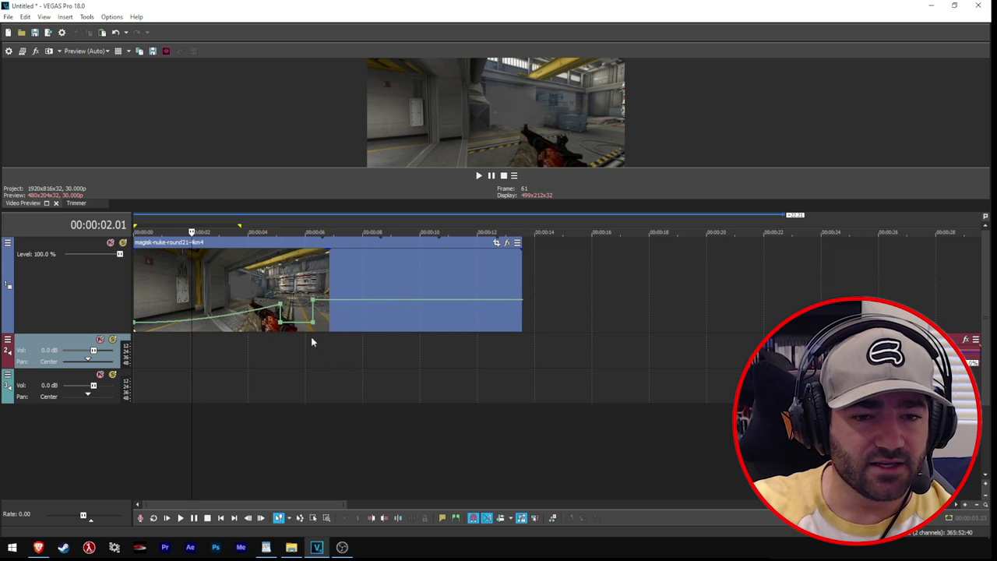